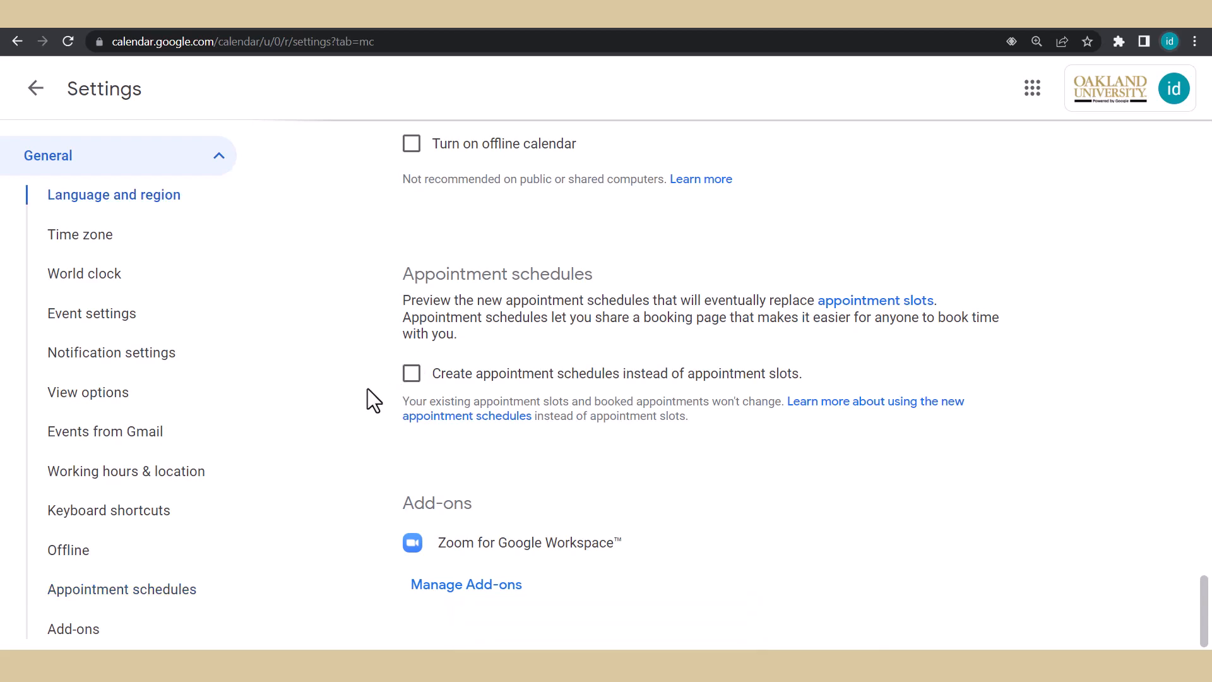
Return to the calendar and start appointment slots titled "Virtual Office Hours" on Friday, January 27, from 10:00am to 11:00am
{"action": "left_click", "coordinate": [34, 89]}
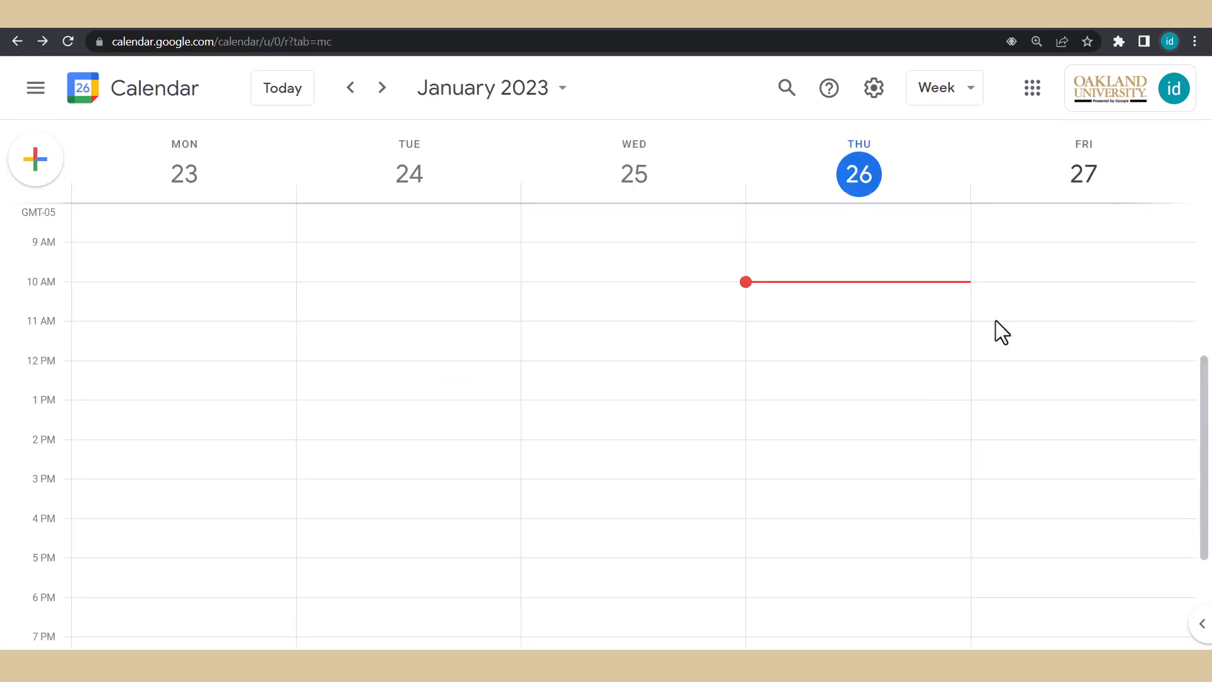
{"action": "left_click", "coordinate": [1029, 297]}
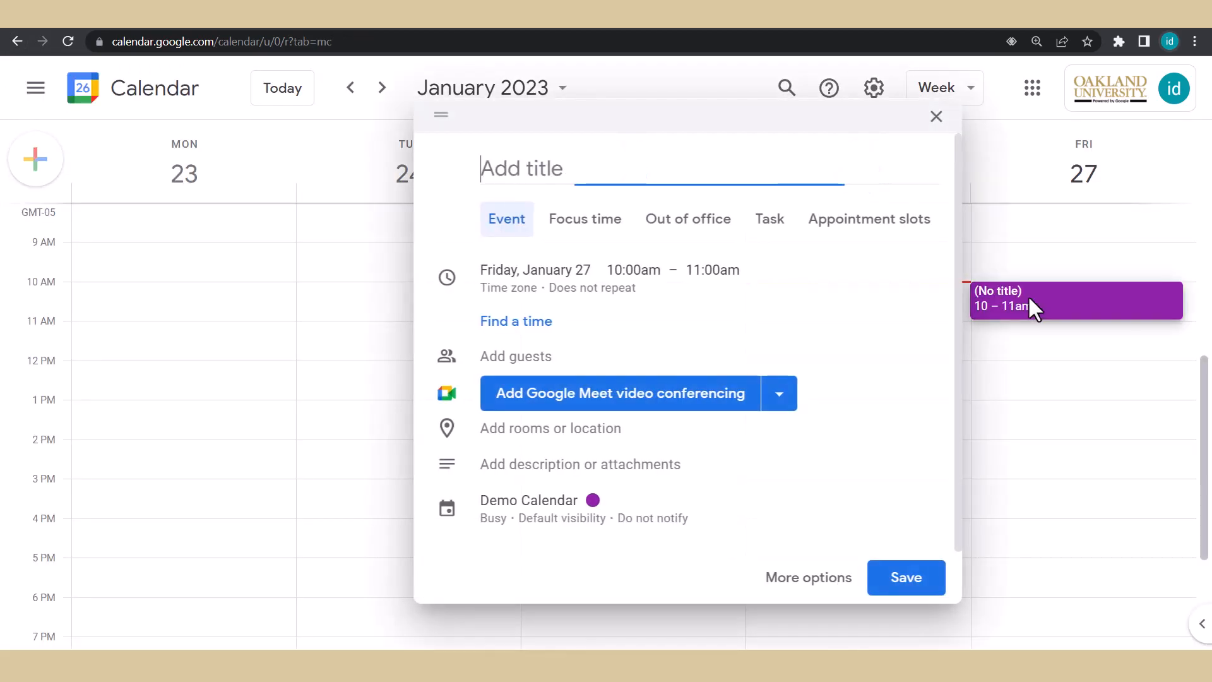
{"action": "left_click", "coordinate": [878, 235]}
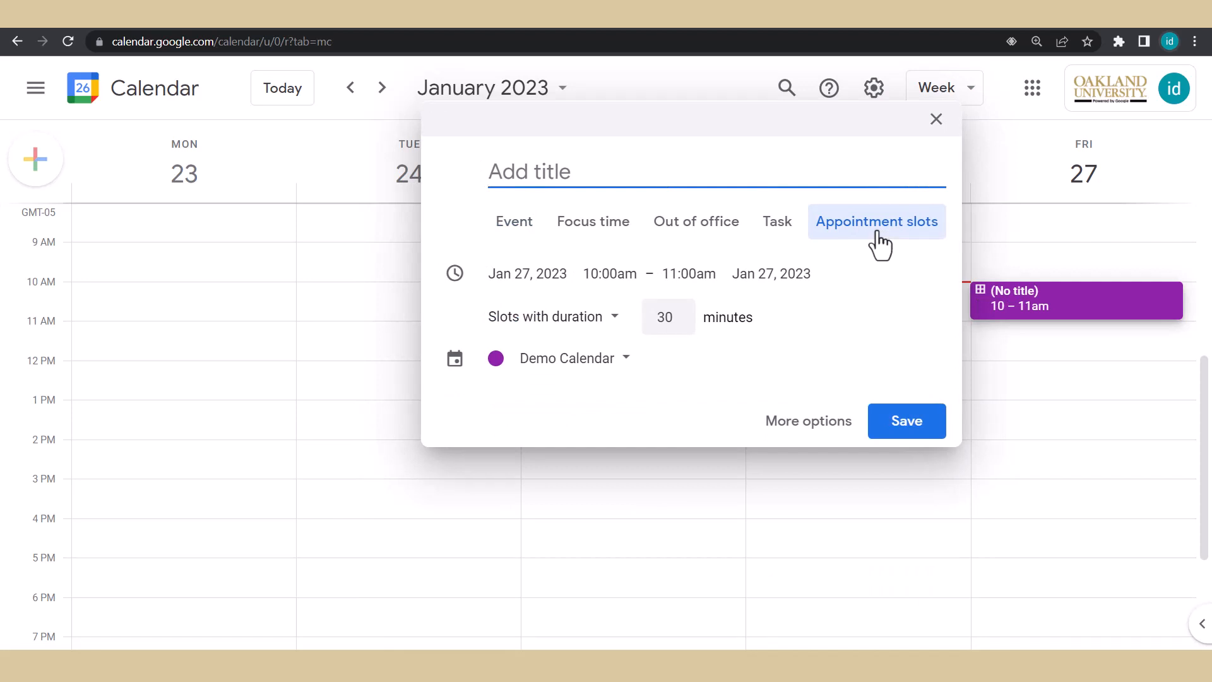
{"action": "type", "text": "Virtual Office Hours"}
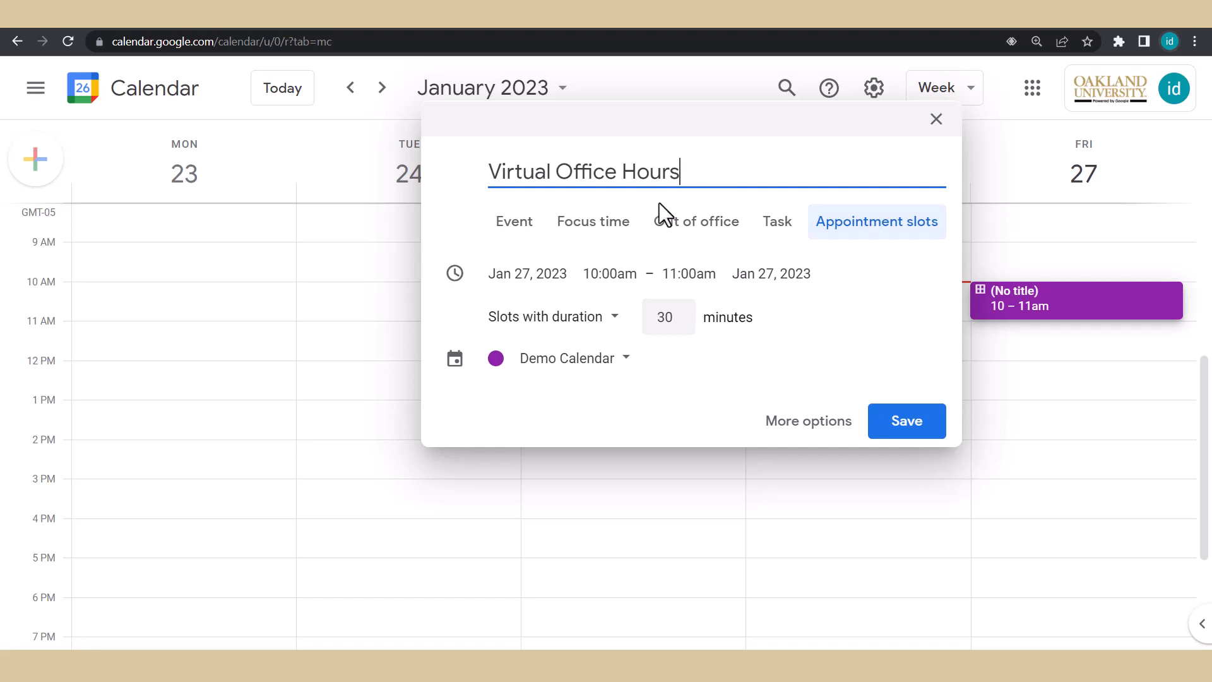
Examine the date, time, slot duration and calendar choices for the Virtual Office Hours appointment slots
{"action": "left_click", "coordinate": [554, 276]}
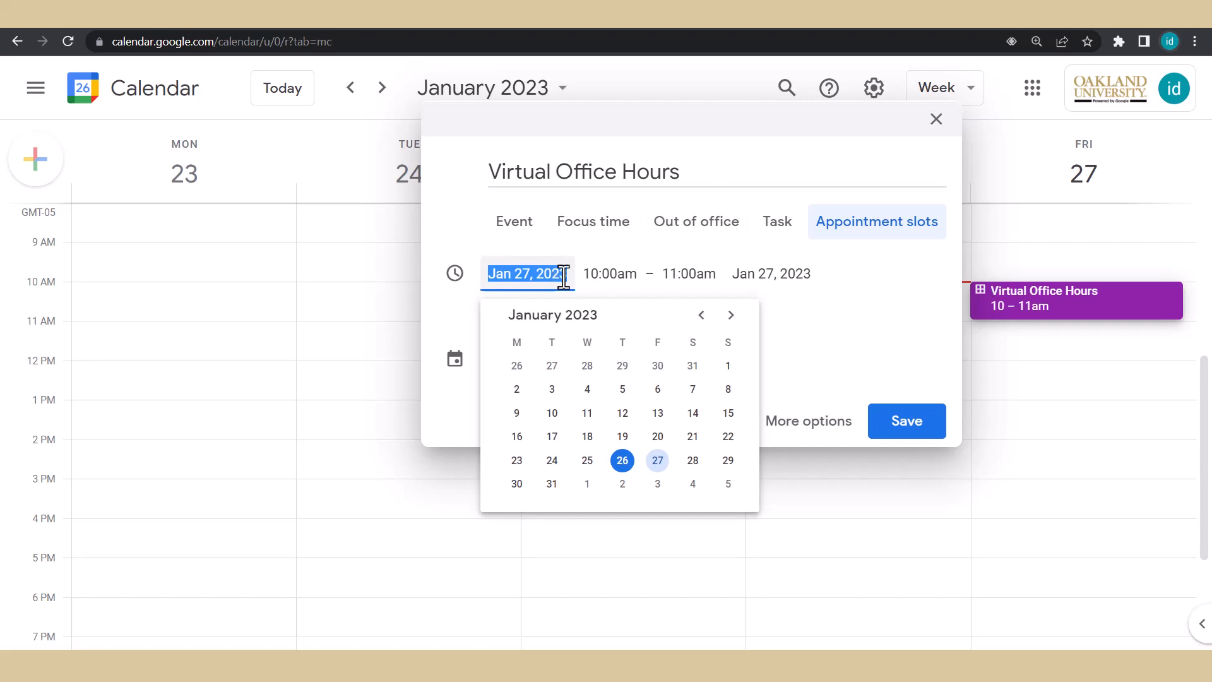
{"action": "left_click", "coordinate": [628, 274]}
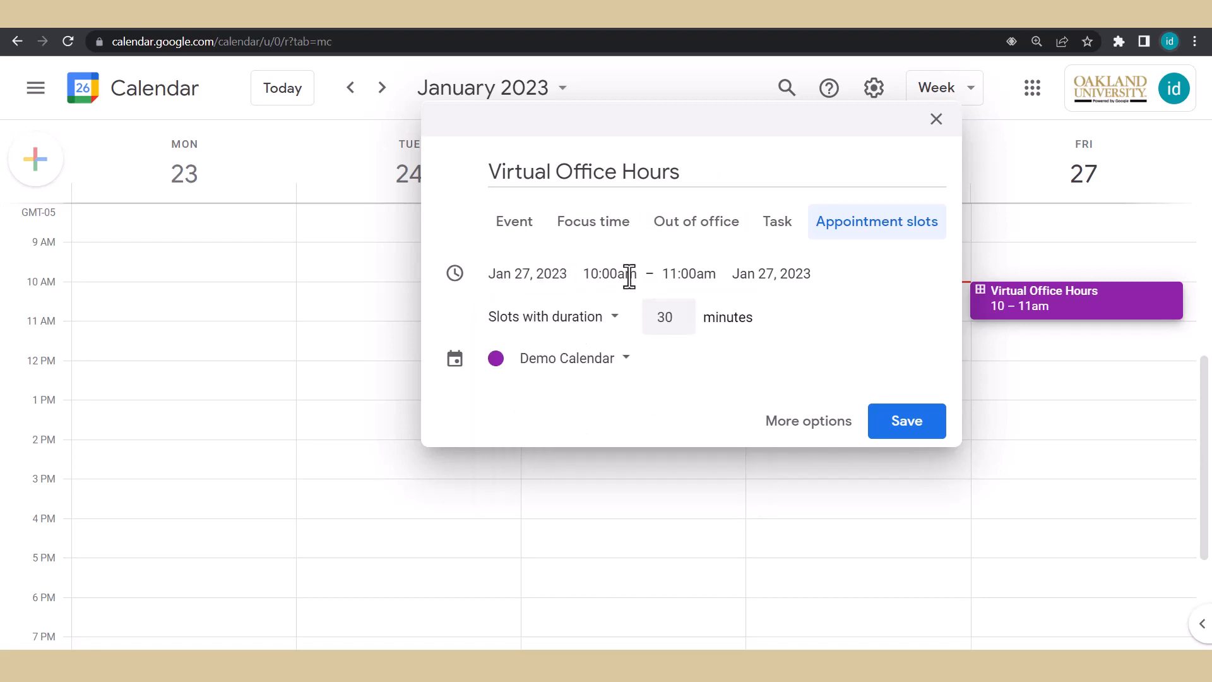
{"action": "left_click", "coordinate": [681, 276]}
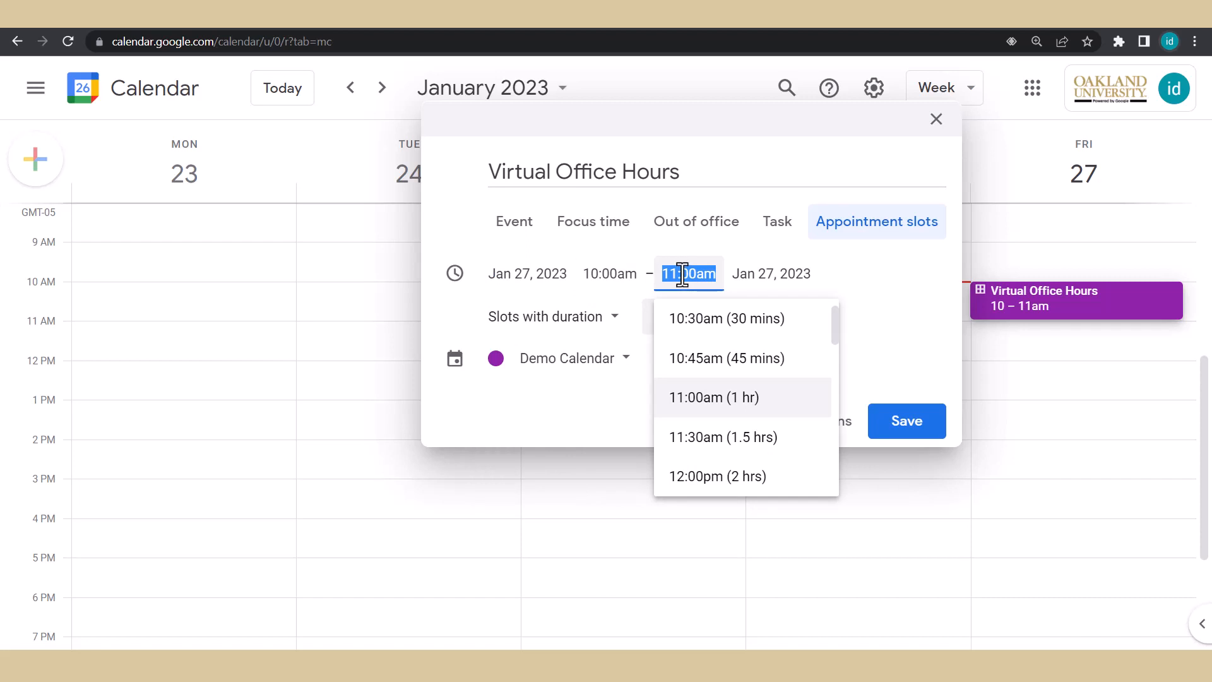
{"action": "left_click", "coordinate": [682, 276]}
{"action": "left_click", "coordinate": [849, 311]}
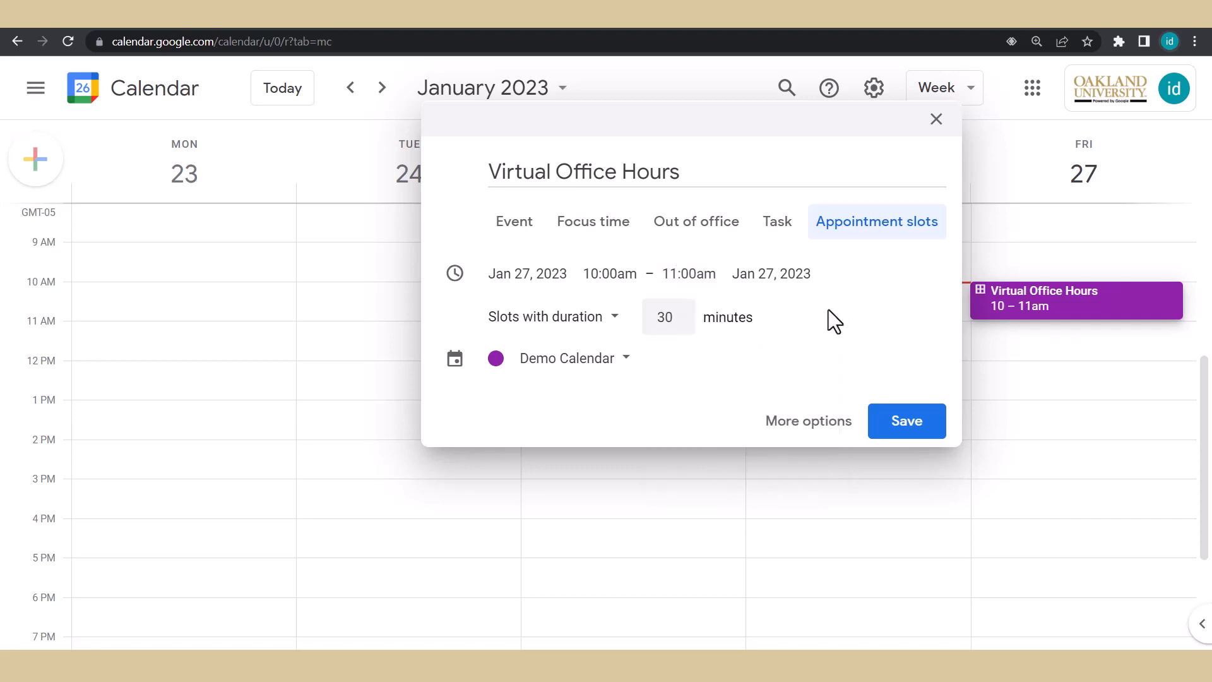
{"action": "left_click", "coordinate": [659, 320]}
{"action": "left_click", "coordinate": [625, 363]}
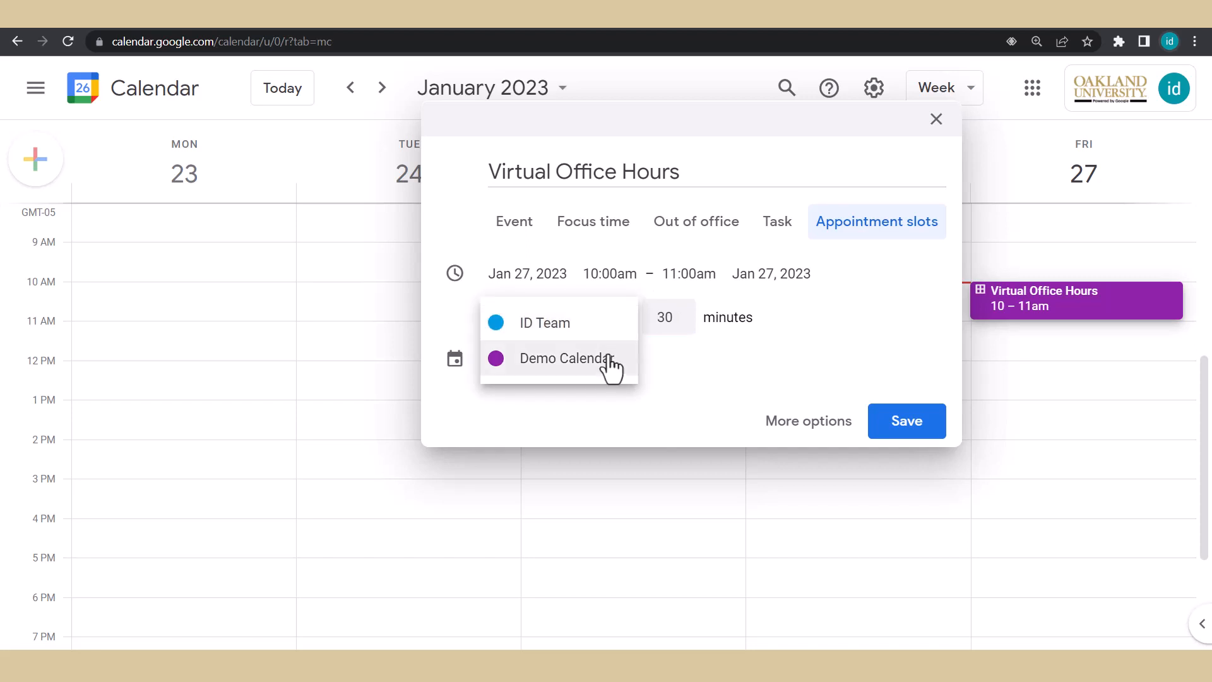
{"action": "left_click", "coordinate": [675, 362]}
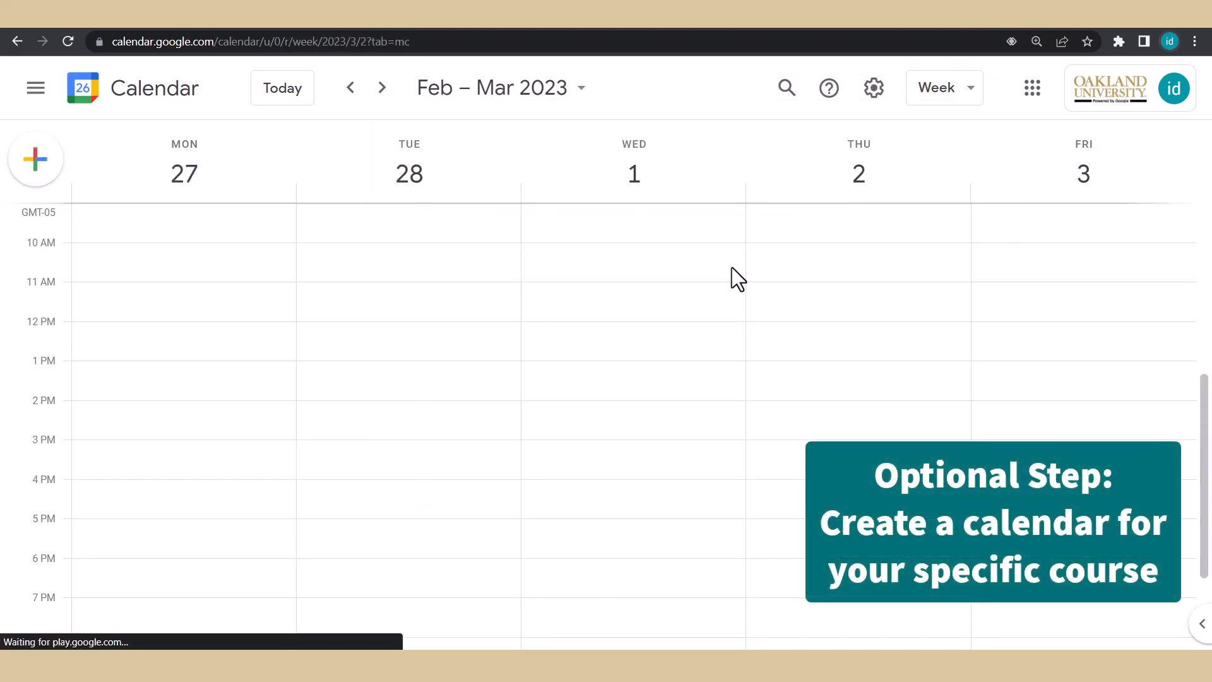
Create a new calendar named "QOTCC course calendar (demo)"
{"action": "left_click", "coordinate": [37, 104]}
{"action": "scroll", "coordinate": [152, 282], "scroll_direction": "down", "scroll_amount": 4}
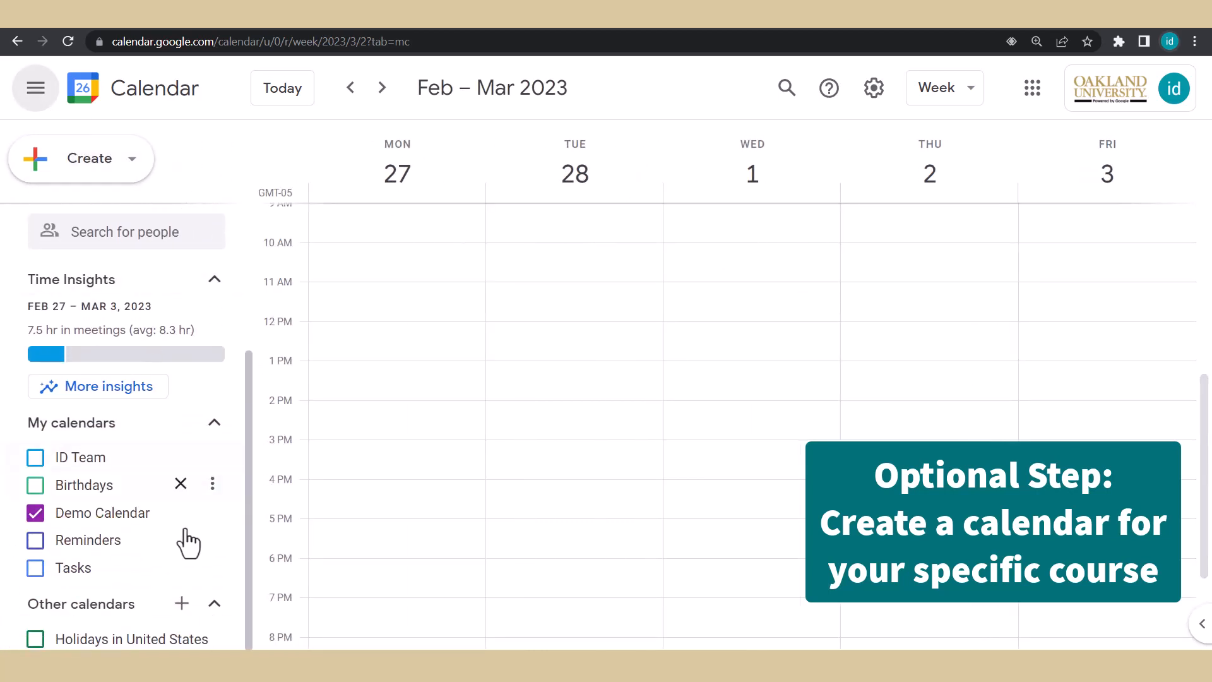
{"action": "left_click", "coordinate": [182, 604]}
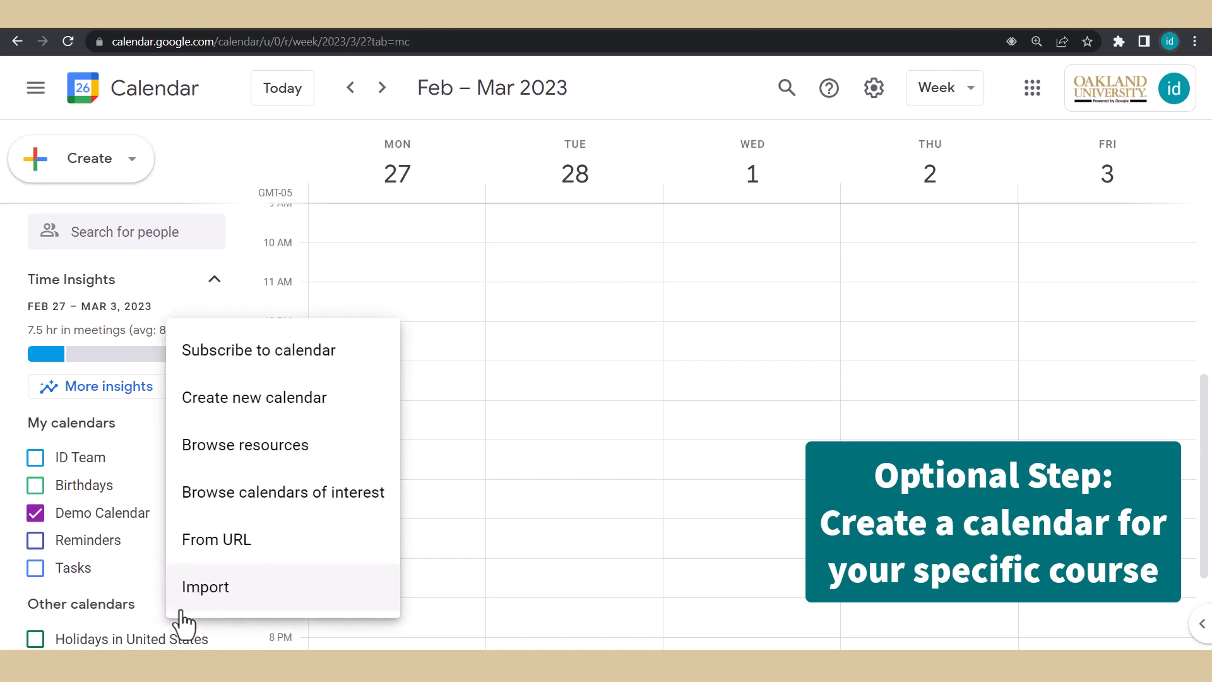
{"action": "left_click", "coordinate": [320, 411]}
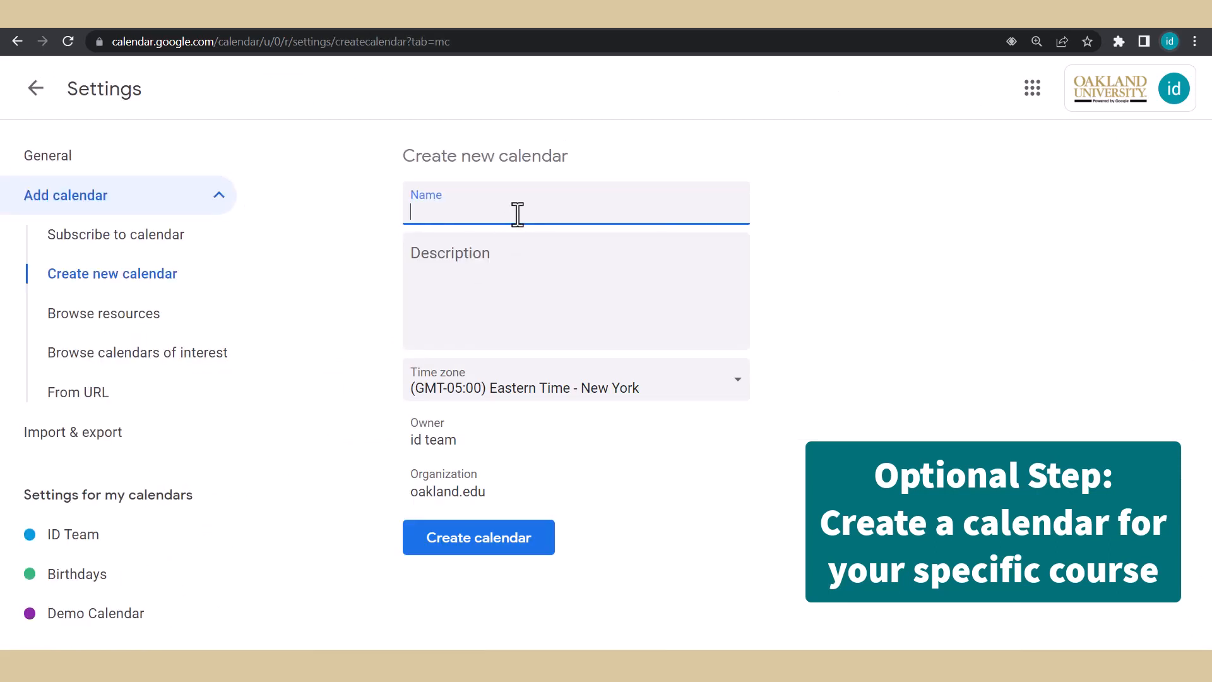
{"action": "type", "text": "QOTCC course calendar (demo)"}
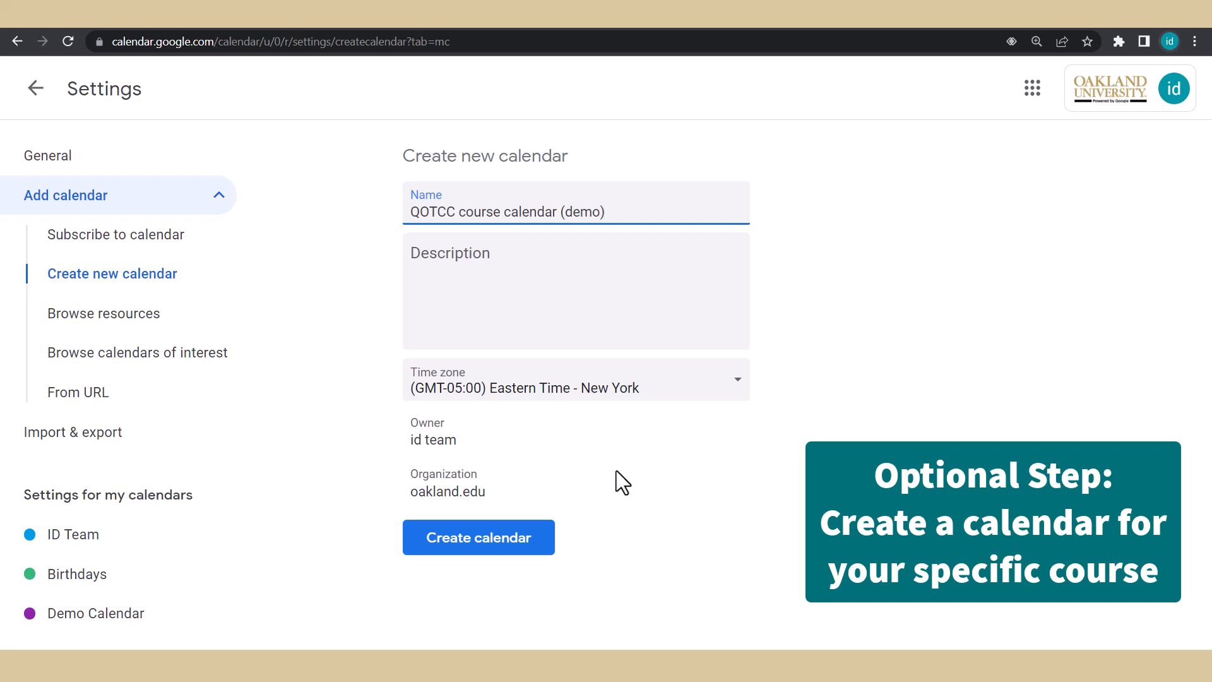
{"action": "left_click", "coordinate": [540, 540]}
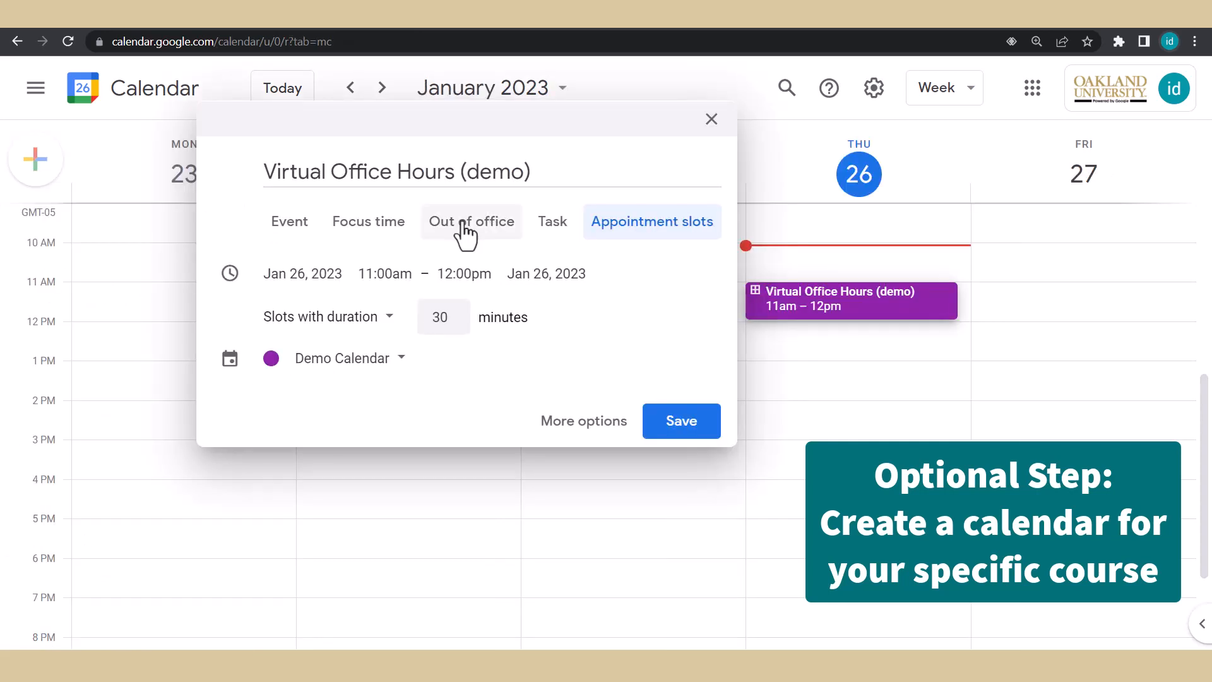
Check the calendar choices for the Virtual Office Hours (demo) slots, then open their full editor with Does not repeat selected
{"action": "left_click", "coordinate": [382, 360]}
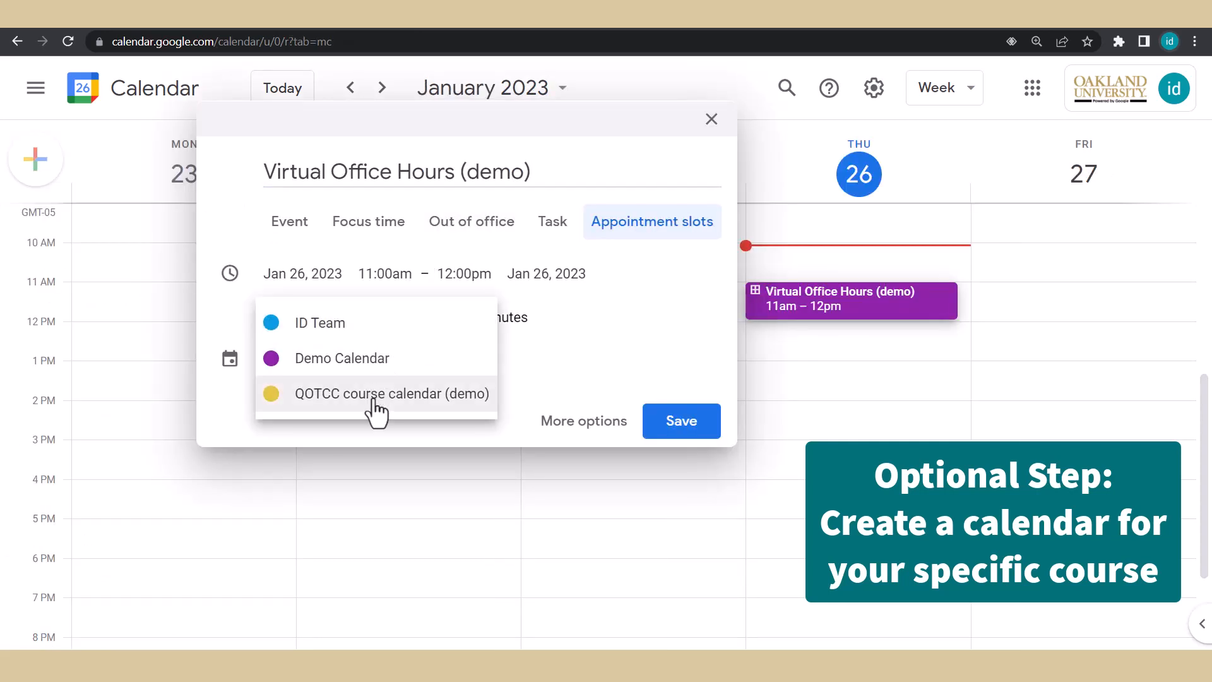
{"action": "left_click", "coordinate": [409, 414]}
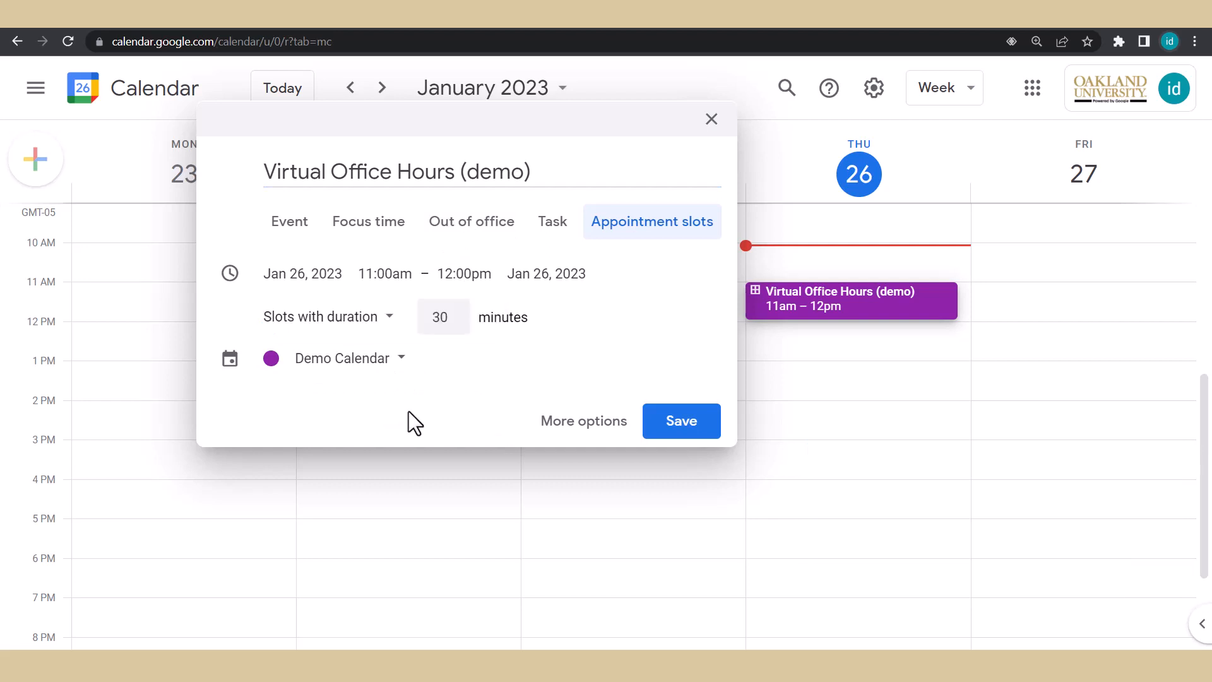
{"action": "left_click", "coordinate": [571, 424]}
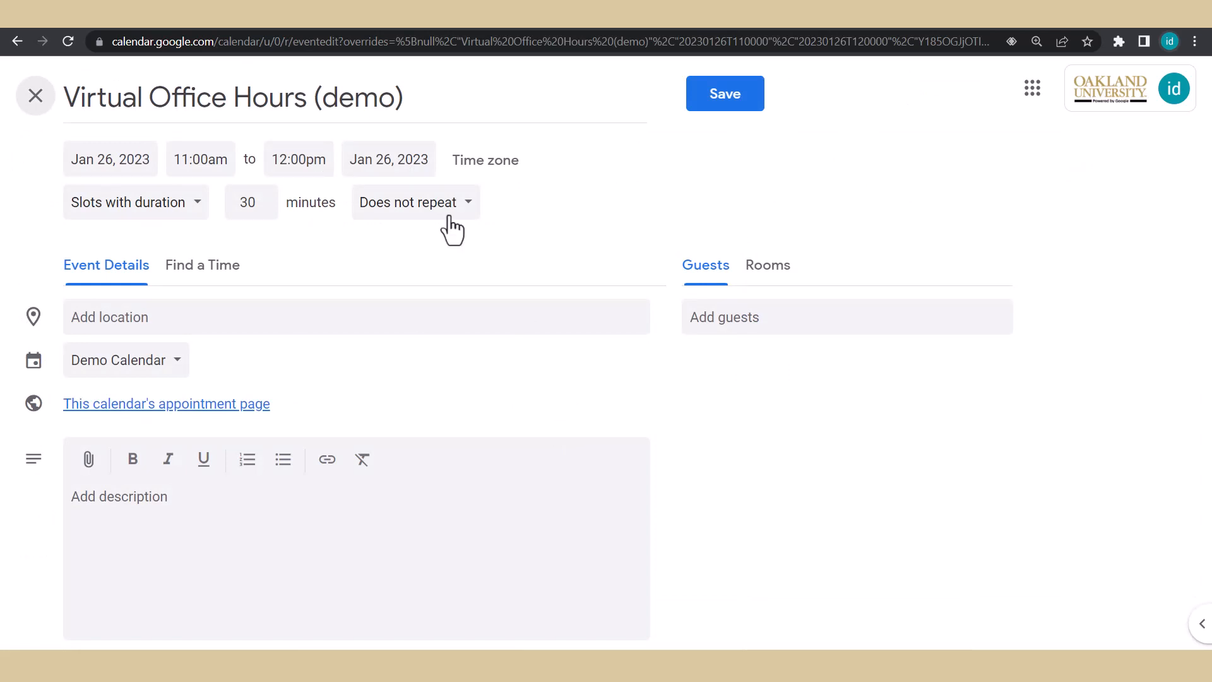
{"action": "left_click", "coordinate": [449, 215]}
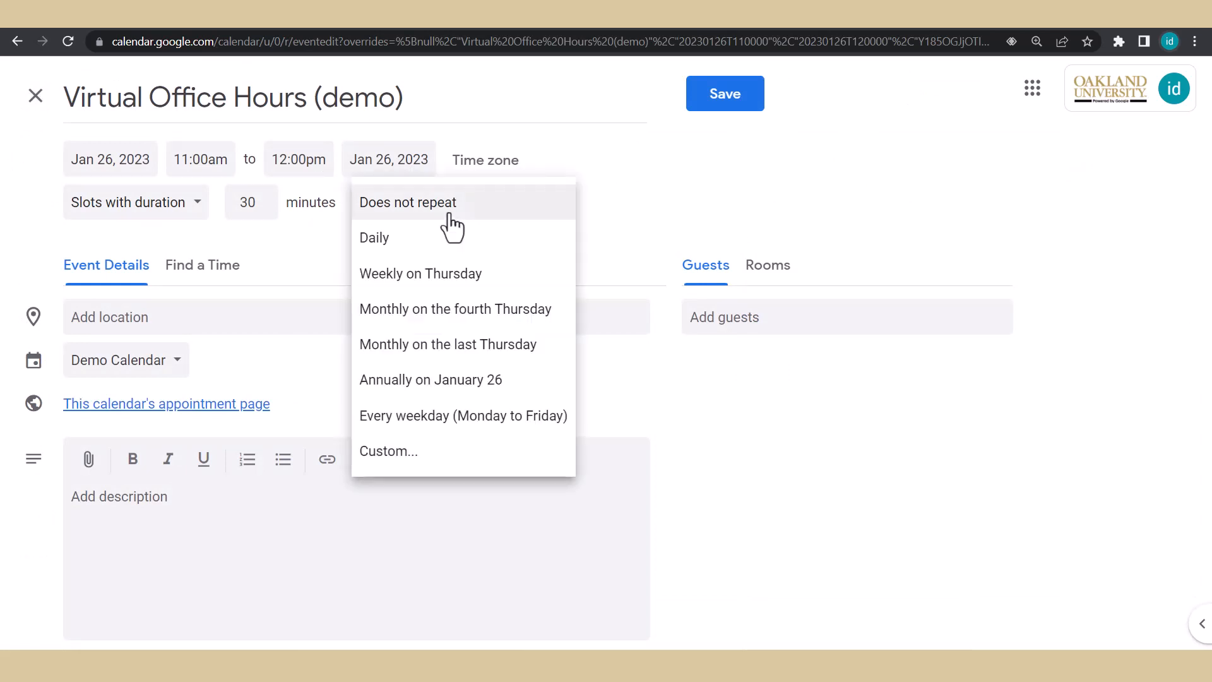
{"action": "left_click", "coordinate": [449, 214]}
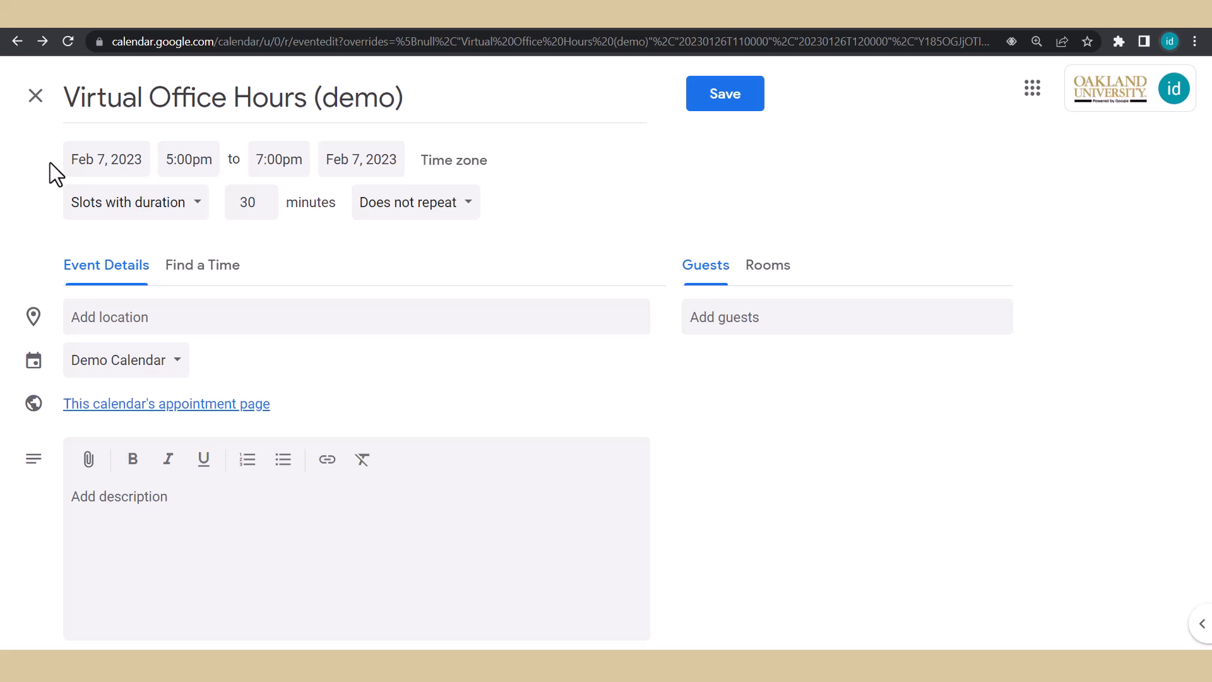
Set a custom recurrence for the February 7 slots, repeating every week on Tuesday and Thursday and ending on Apr 26, 2023
{"action": "left_click", "coordinate": [102, 156]}
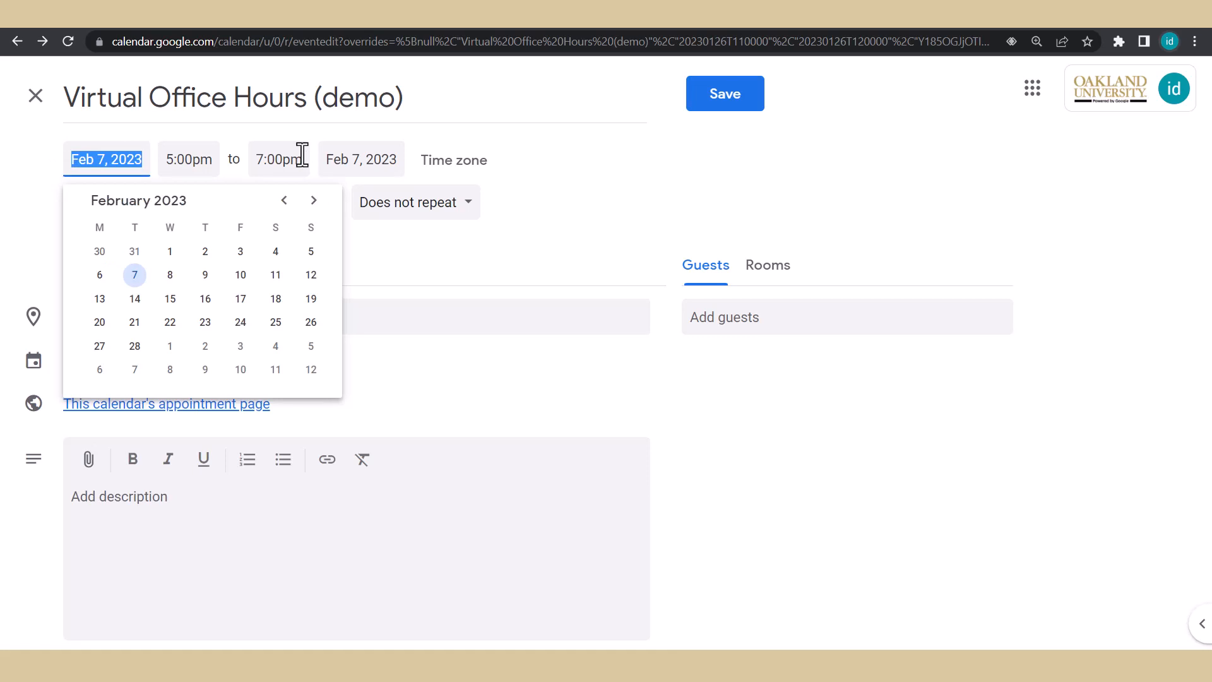
{"action": "left_click", "coordinate": [459, 217]}
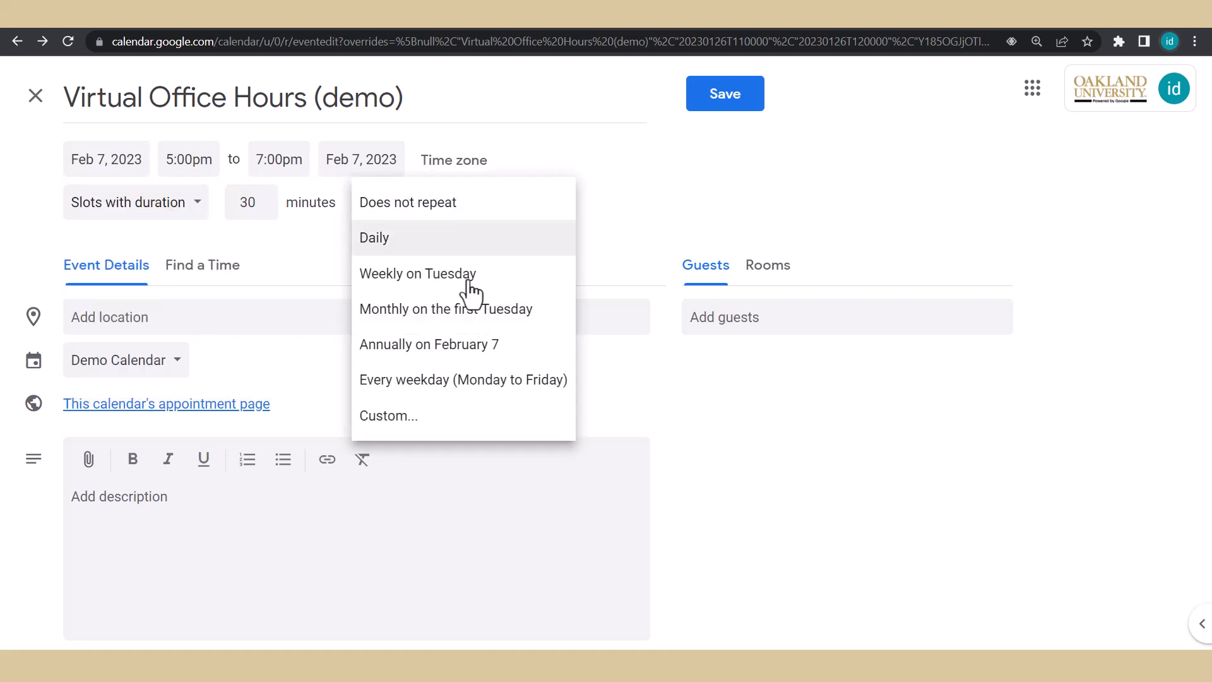
{"action": "left_click", "coordinate": [459, 416]}
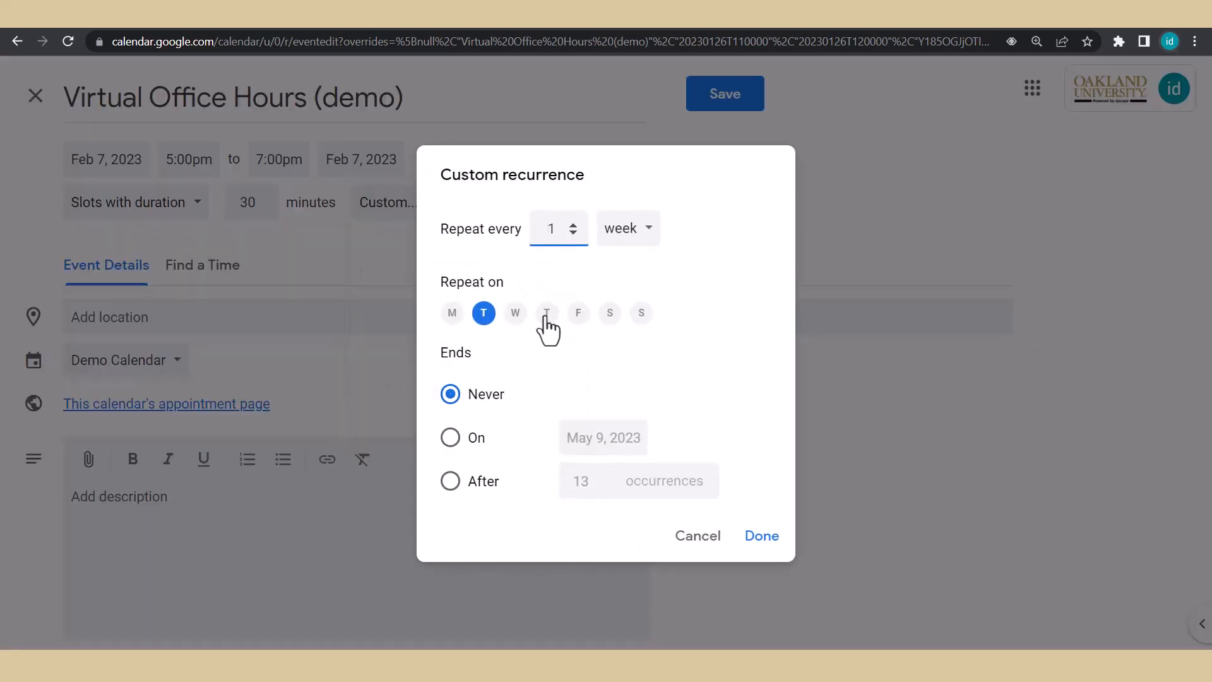
{"action": "left_click", "coordinate": [548, 319]}
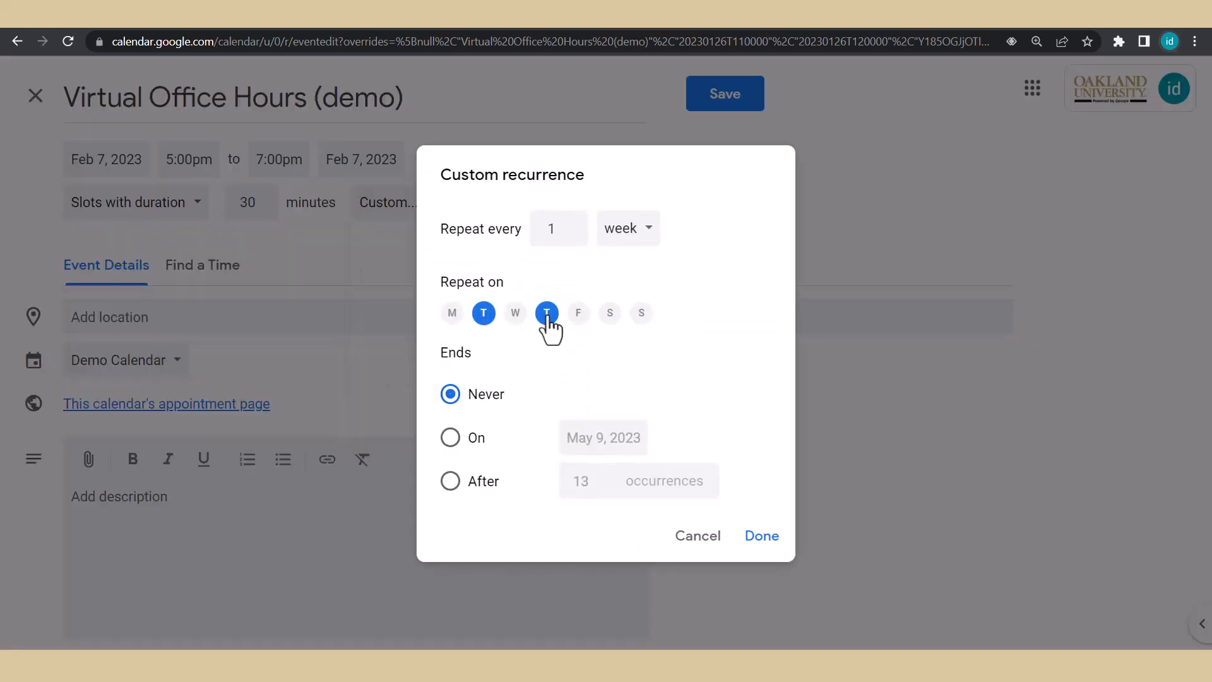
{"action": "left_click", "coordinate": [451, 439]}
{"action": "left_click", "coordinate": [600, 440]}
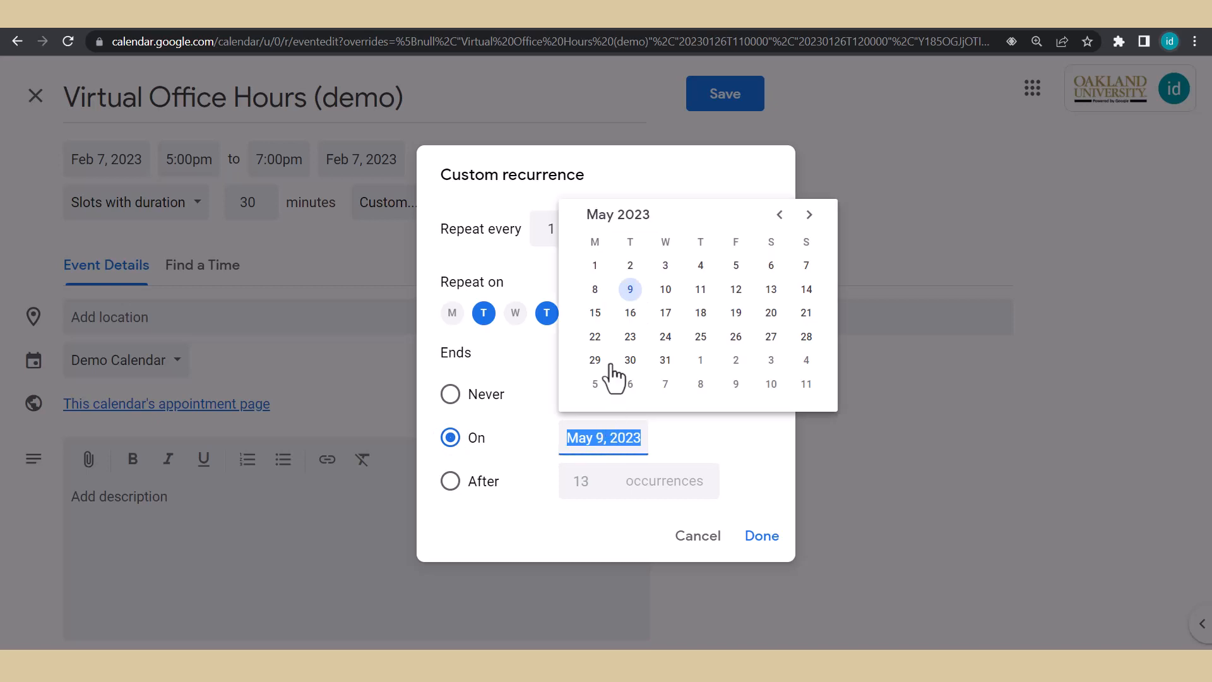
{"action": "left_click", "coordinate": [780, 215]}
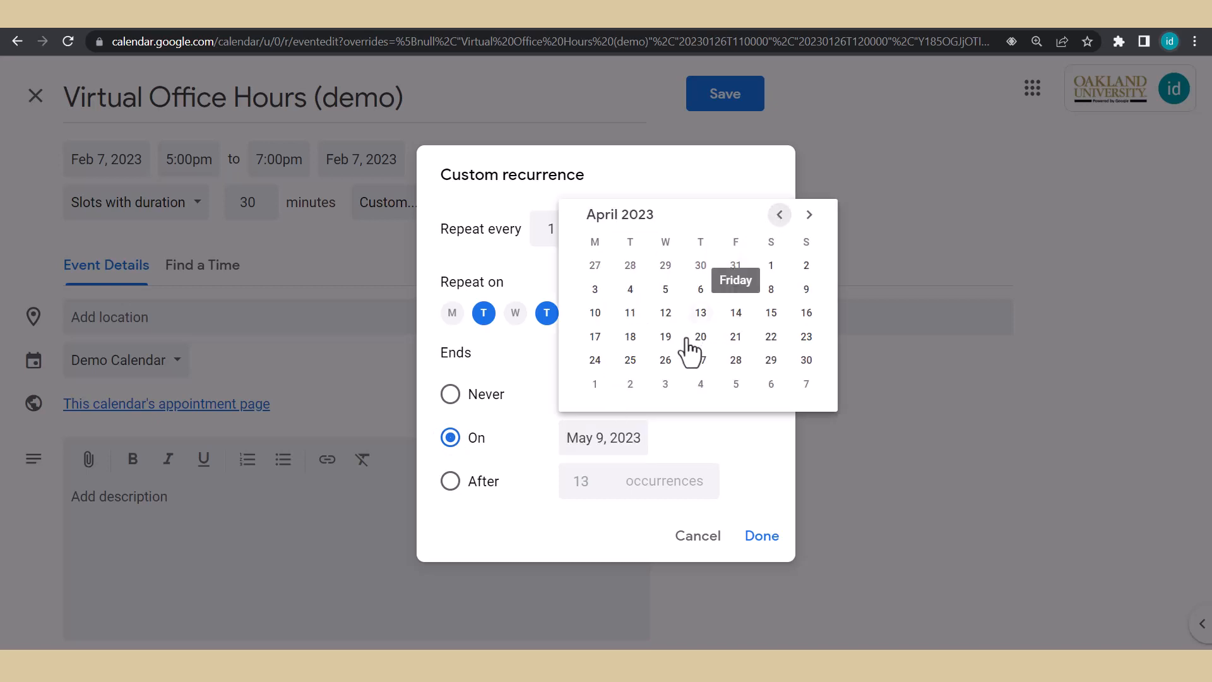
{"action": "left_click", "coordinate": [667, 360]}
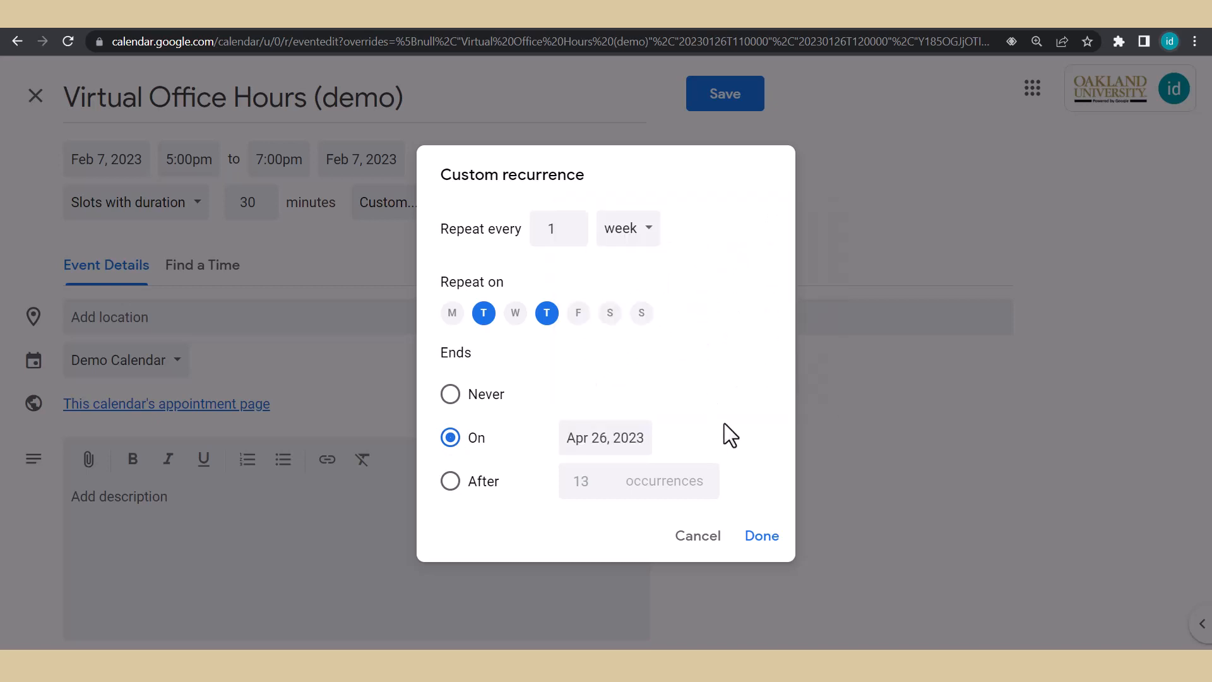
{"action": "left_click", "coordinate": [768, 548]}
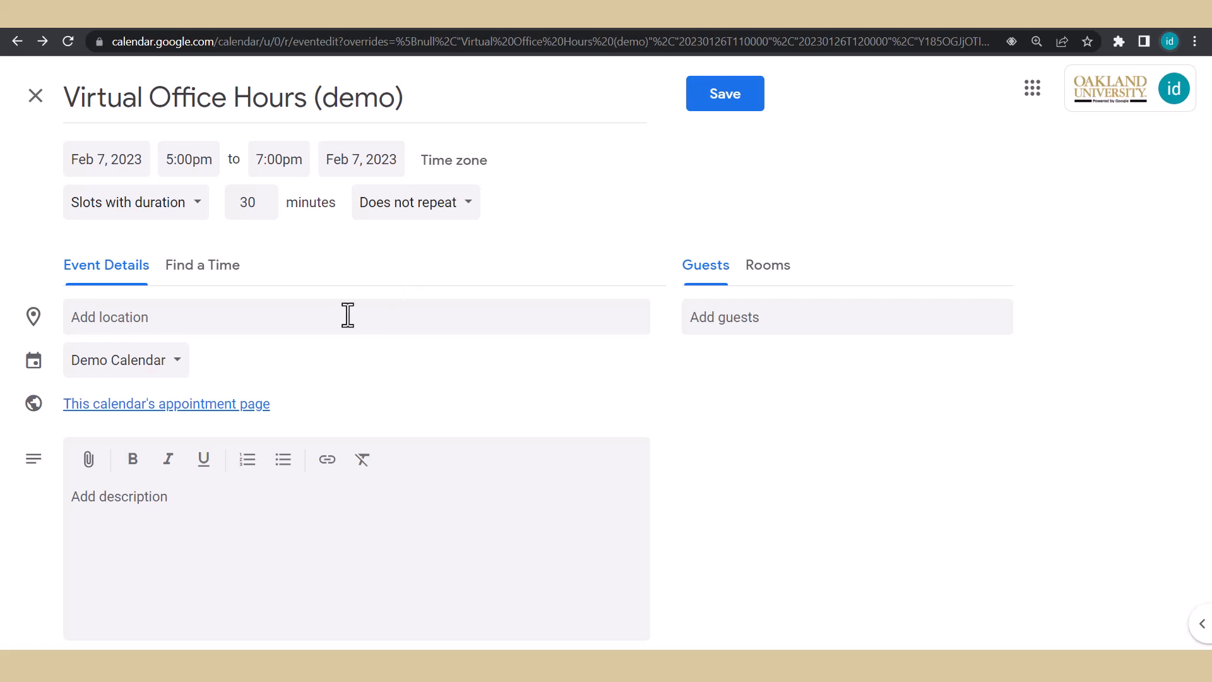
Check the location and description fields and save the Virtual Office Hours (demo) appointment slots
{"action": "left_click", "coordinate": [283, 323]}
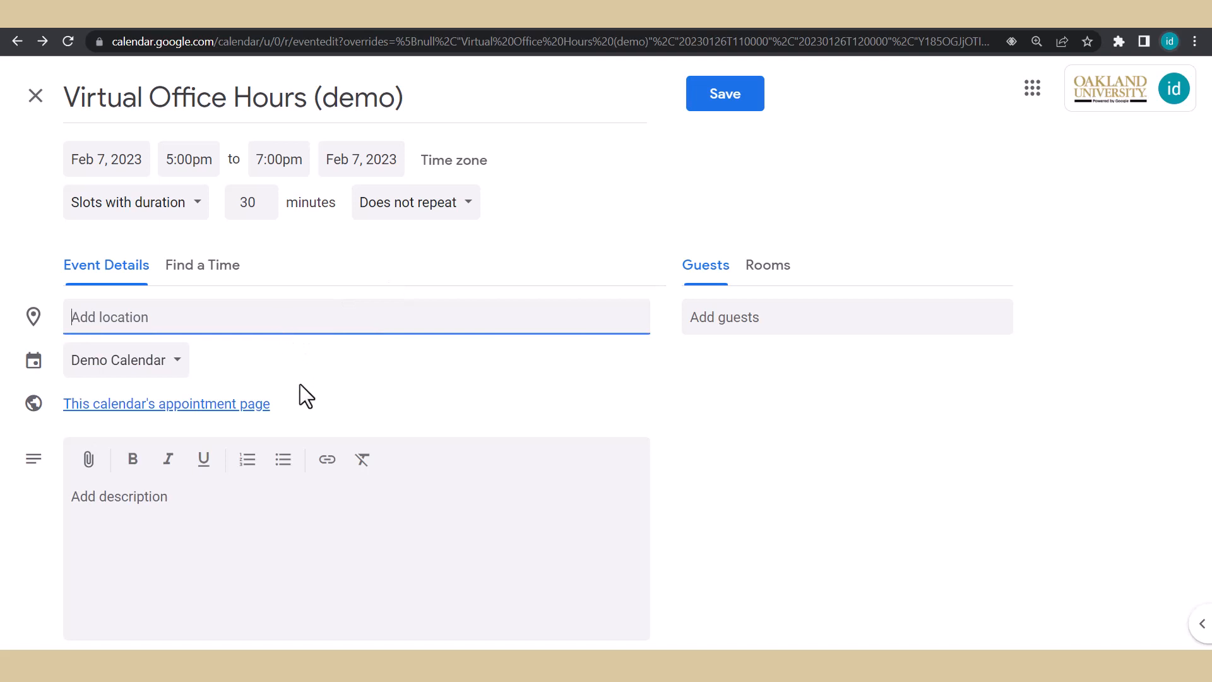
{"action": "left_click", "coordinate": [312, 535]}
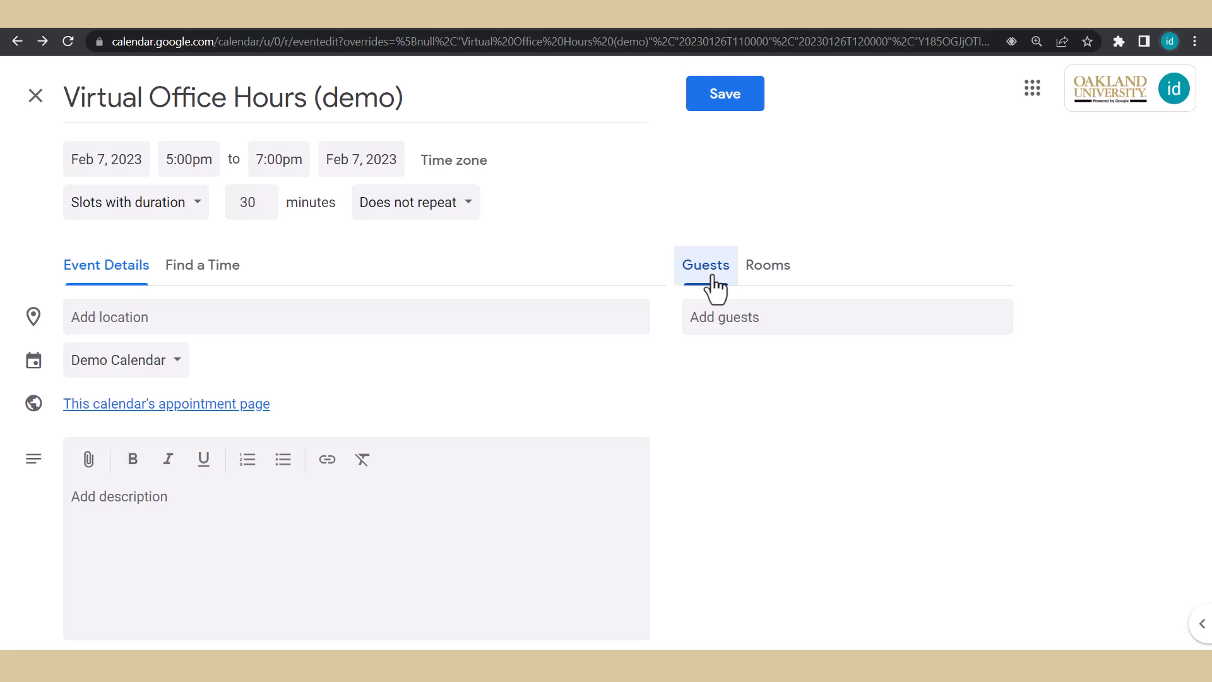
{"action": "left_click", "coordinate": [722, 98]}
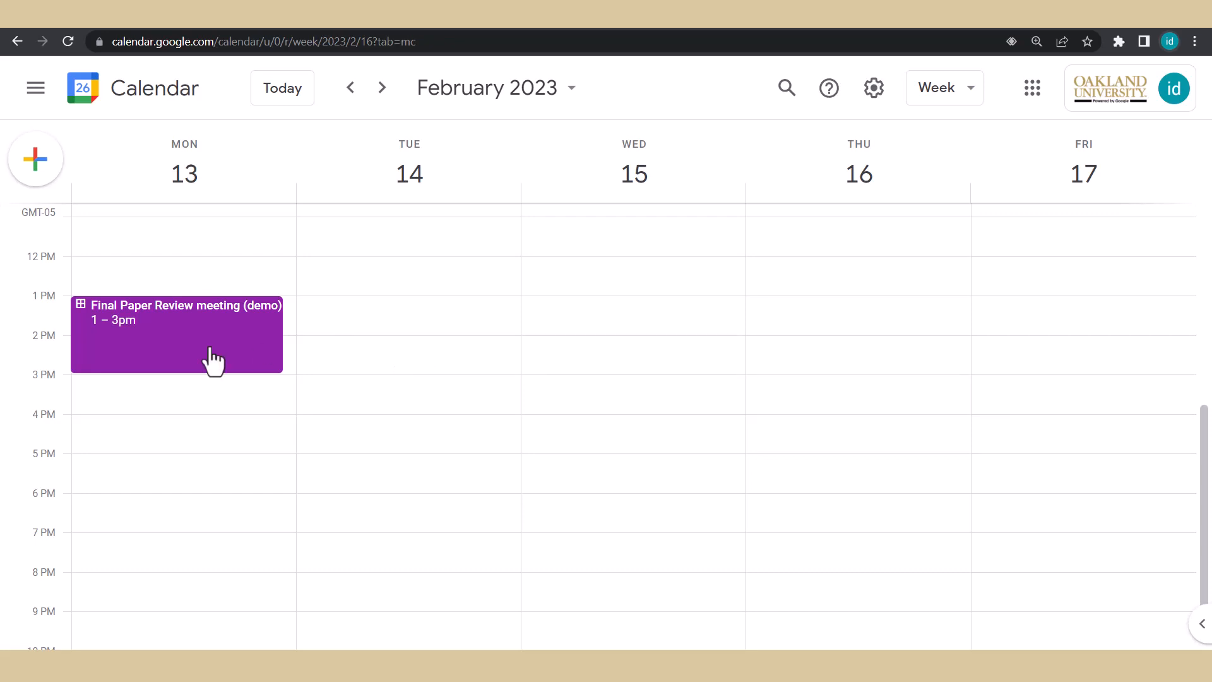
Duplicate the Final Paper Review meeting (demo) appointment slots and set the copy's date to Feb 14, 2023
{"action": "left_click", "coordinate": [178, 364]}
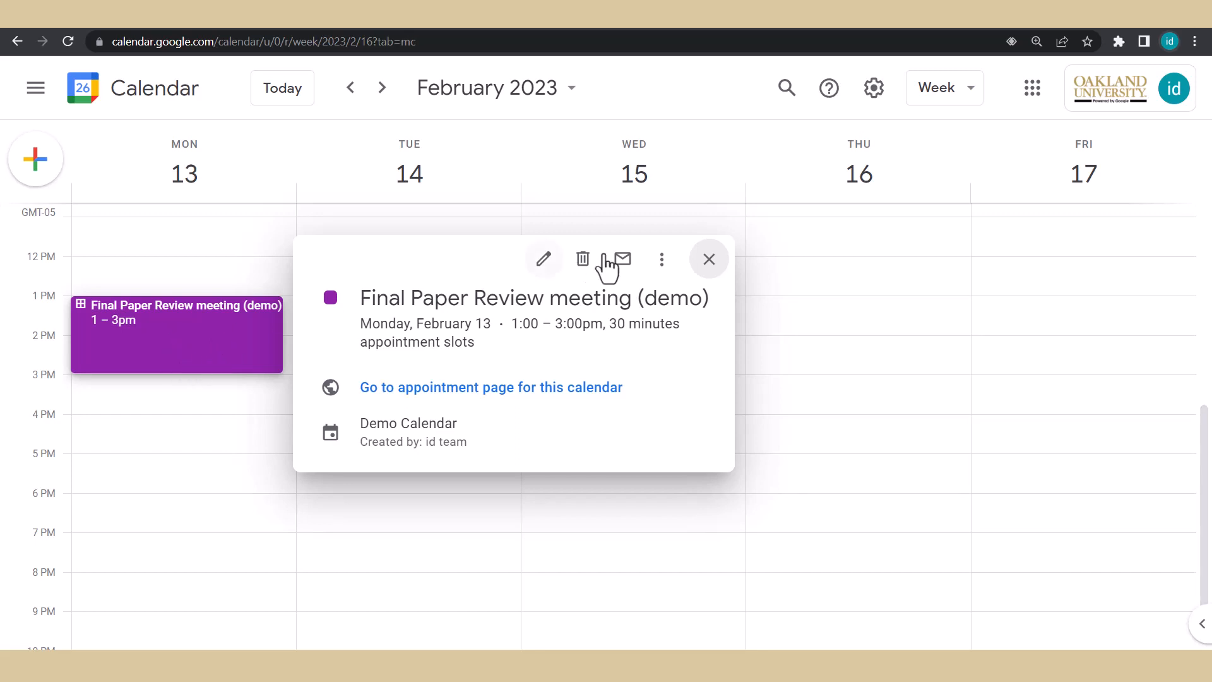
{"action": "left_click", "coordinate": [663, 260]}
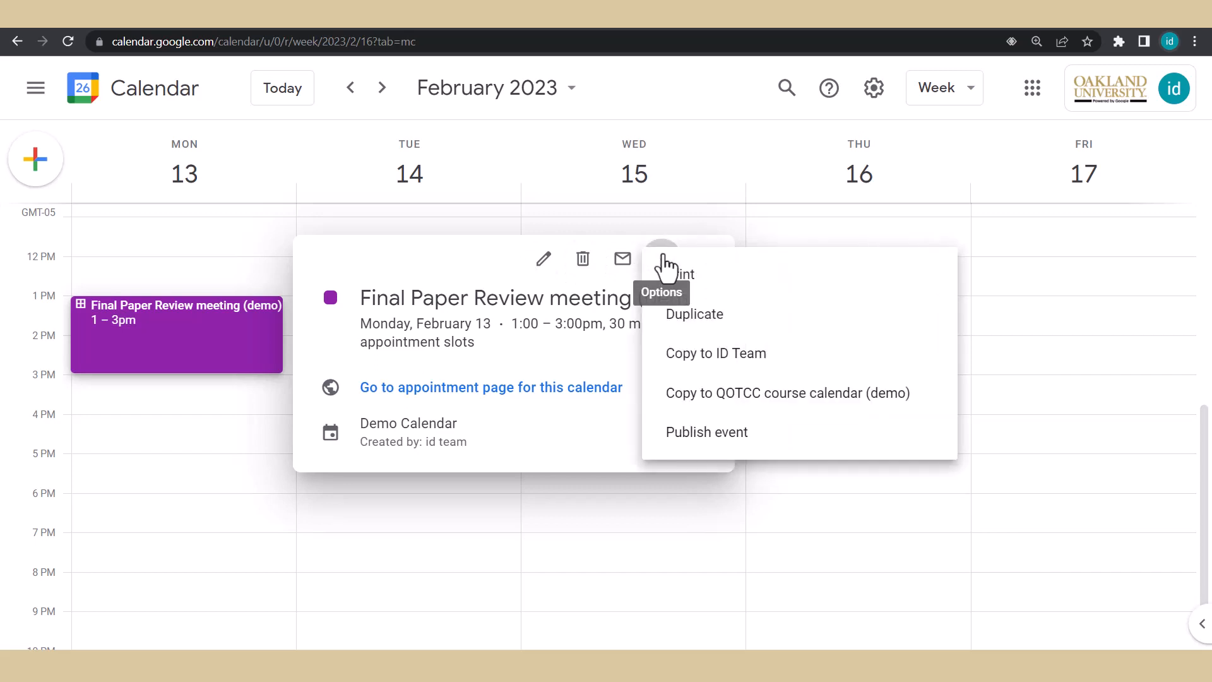
{"action": "left_click", "coordinate": [691, 315]}
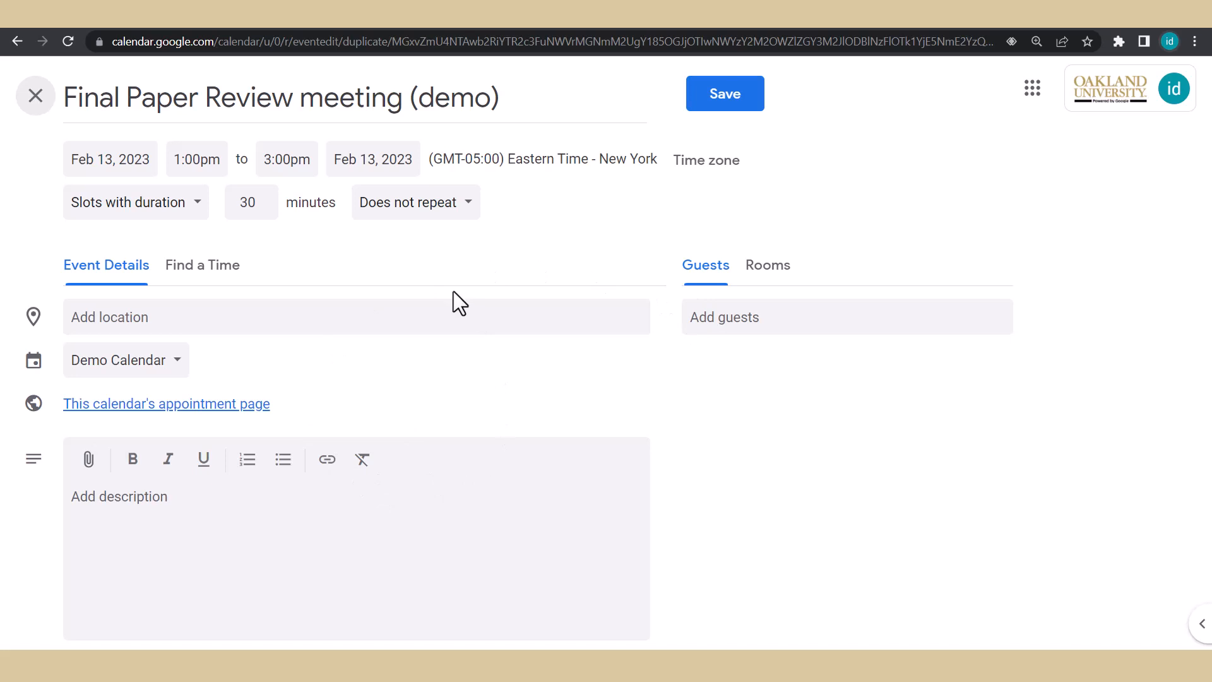
{"action": "left_click", "coordinate": [126, 166]}
{"action": "left_click", "coordinate": [169, 294]}
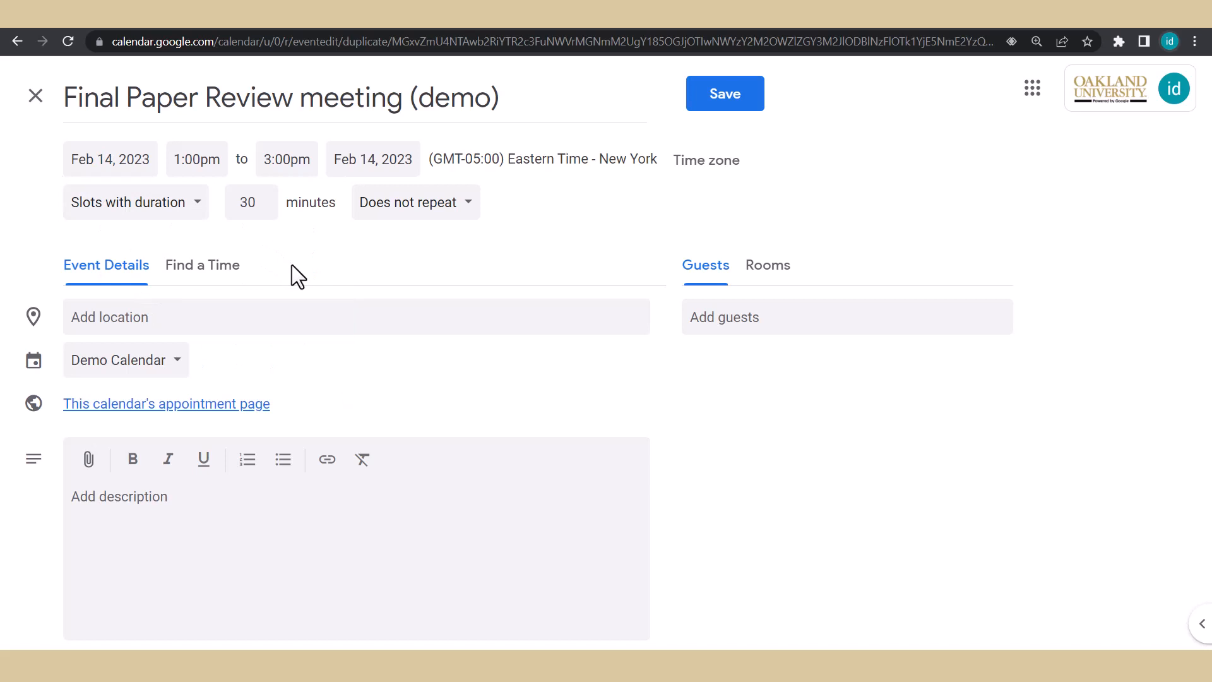
Save the February 14 copy, and duplicate the February 15 Final Paper Review slots with a time of 5:00pm to 7:00pm that day
{"action": "left_click", "coordinate": [697, 103]}
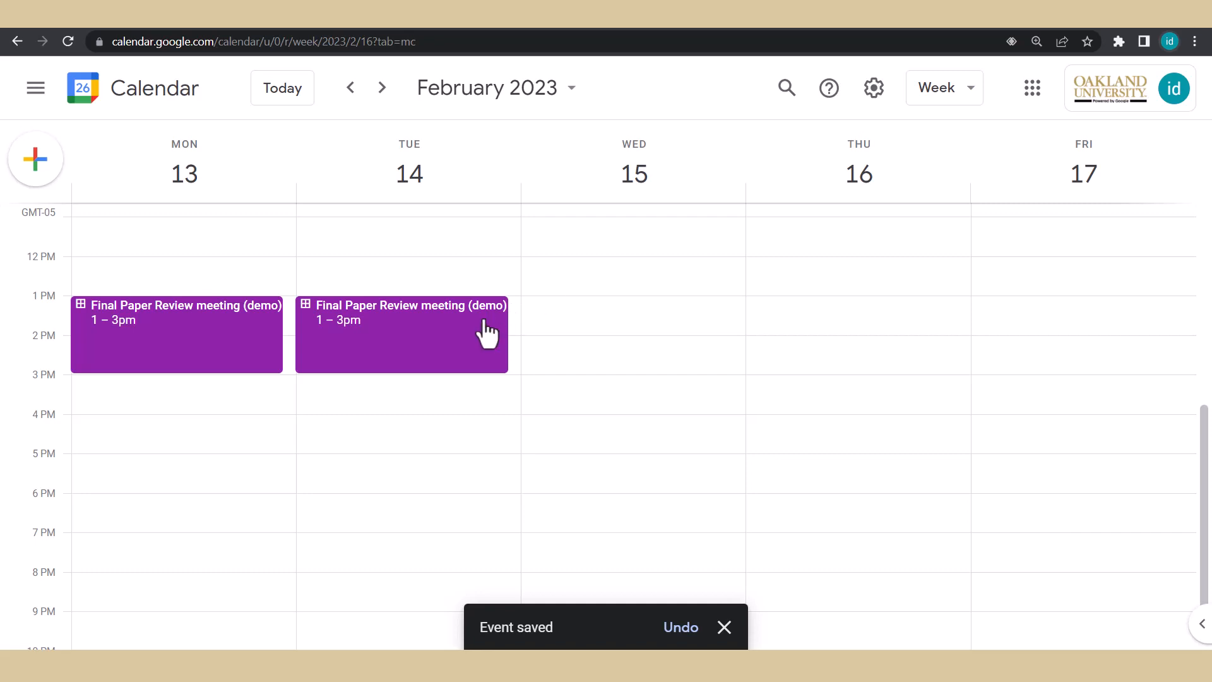
{"action": "left_click_drag", "start_coordinate": [482, 331], "coordinate": [707, 330]}
{"action": "left_click", "coordinate": [439, 260]}
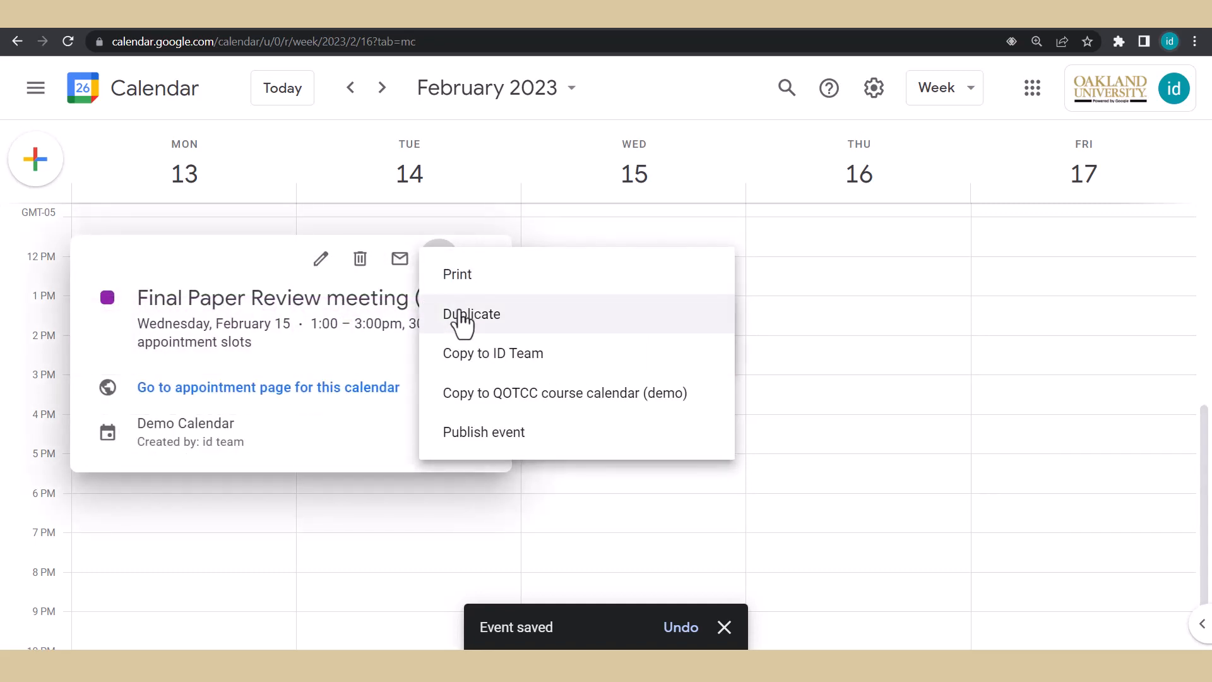
{"action": "left_click", "coordinate": [459, 314]}
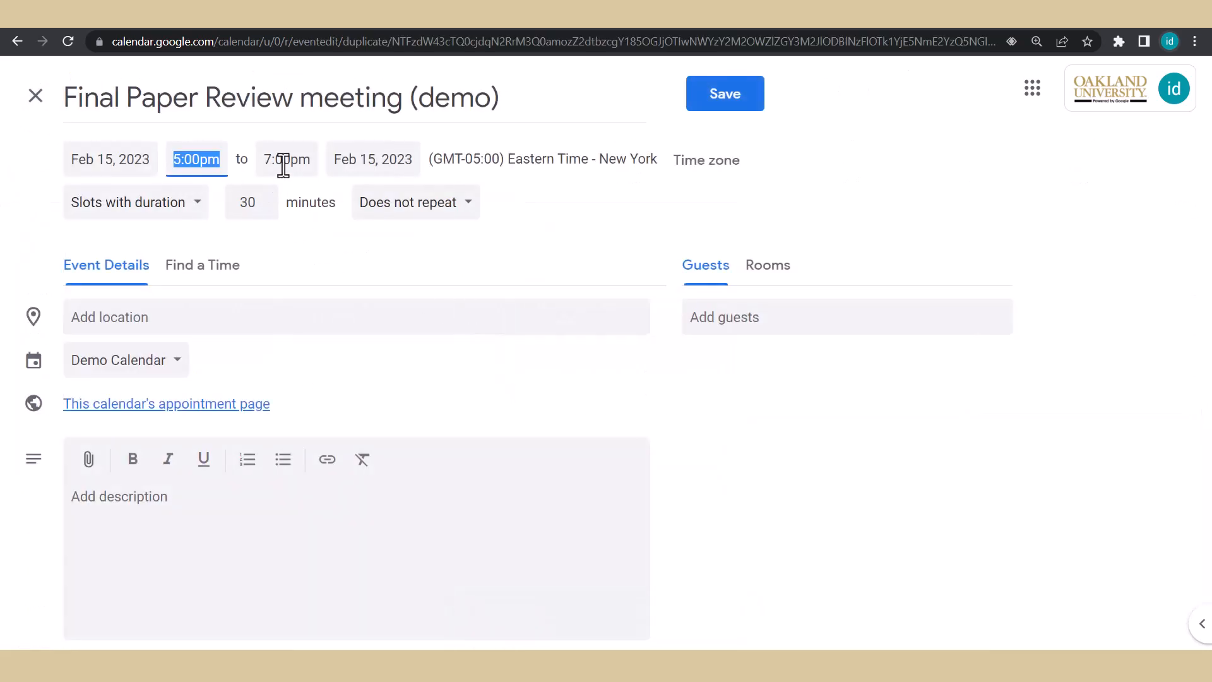
{"action": "left_click", "coordinate": [745, 98]}
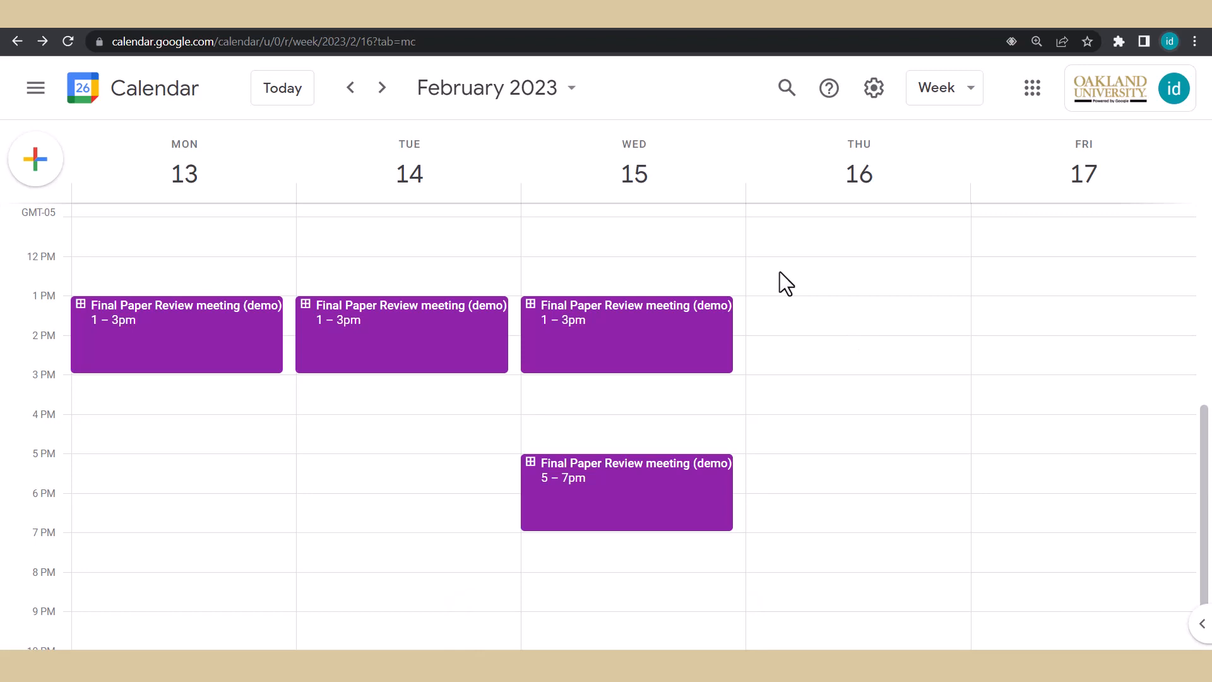
Open this calendar's appointment page from the February 15, 1–3pm slots and select the page's web address
{"action": "left_click", "coordinate": [677, 341]}
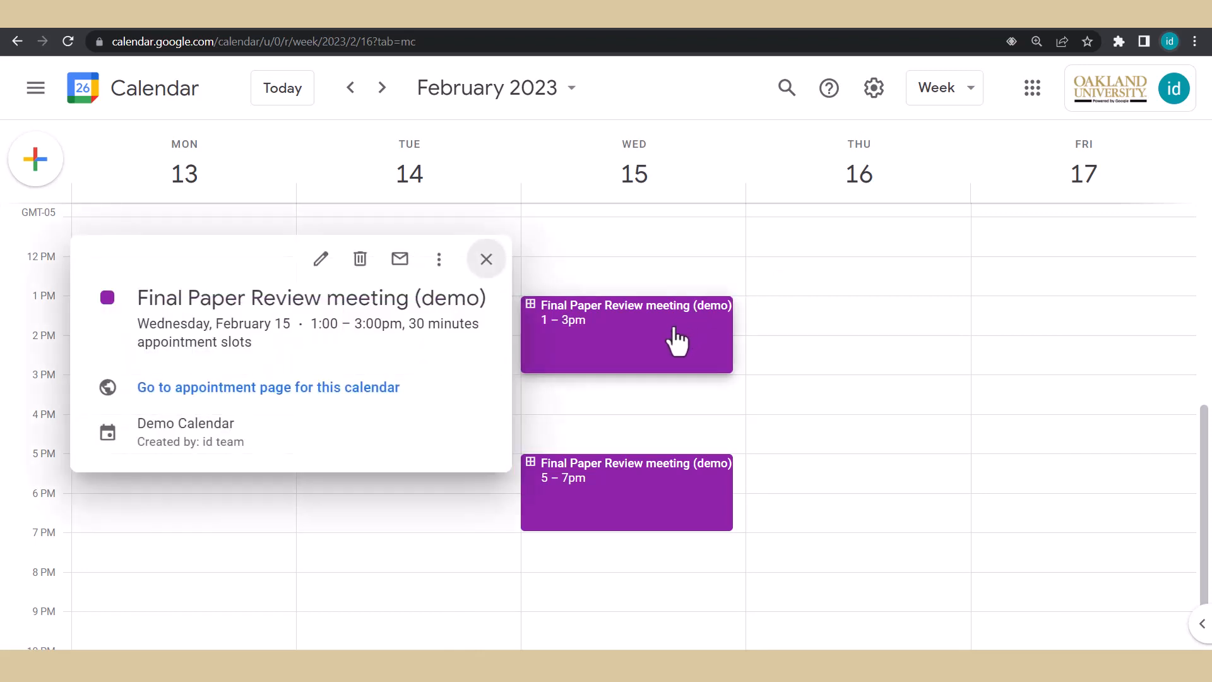
{"action": "left_click", "coordinate": [382, 400]}
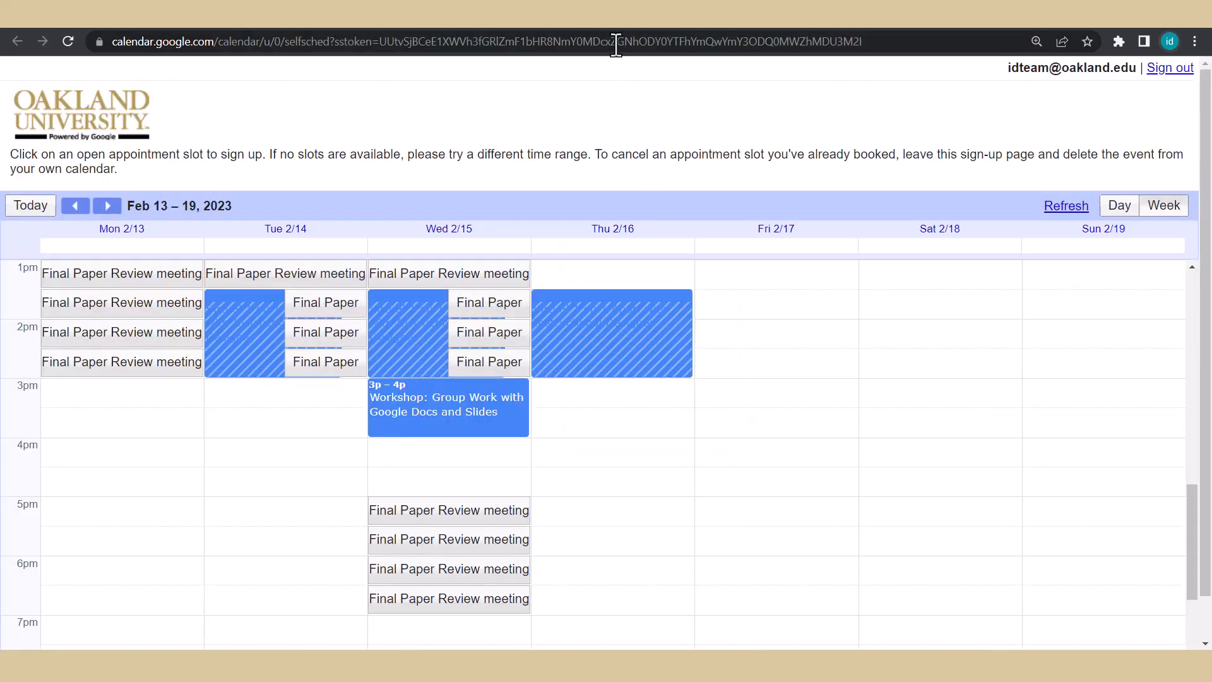
{"action": "left_click", "coordinate": [616, 45]}
{"action": "left_click", "coordinate": [733, 398]}
Book the Wed, February 15, 2:30pm slot with the description "Test description - I want to talk about x topic in this meeting." and check the booking
{"action": "left_click", "coordinate": [510, 365]}
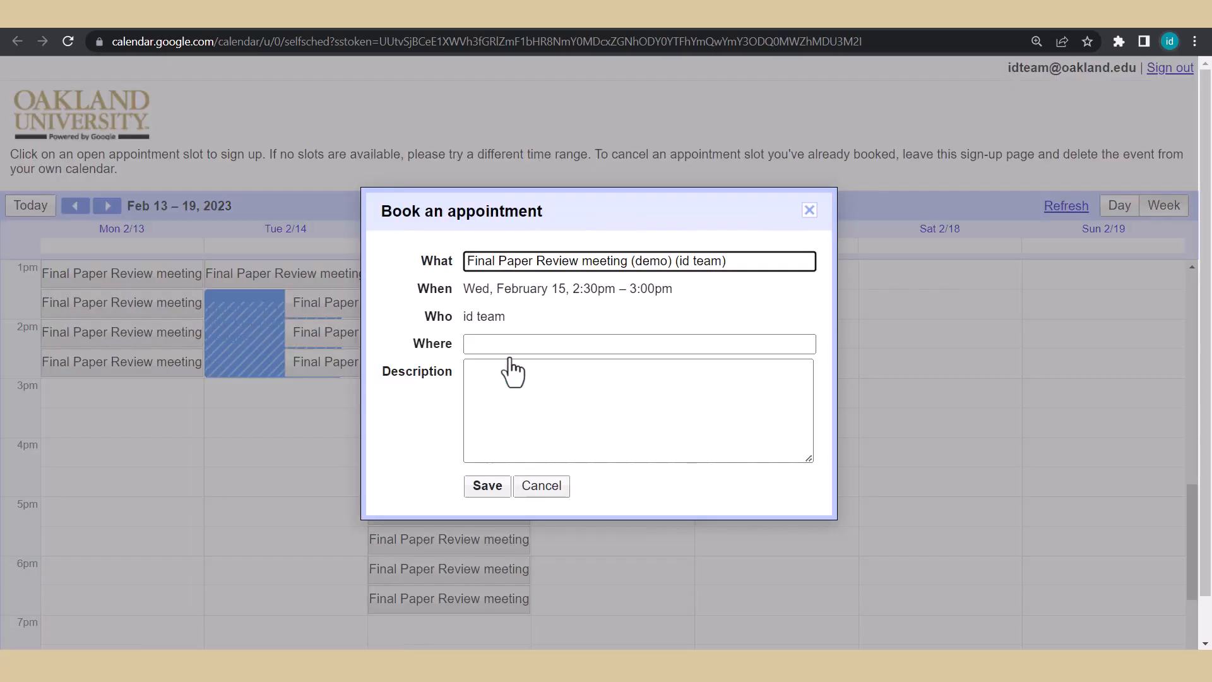
{"action": "left_click", "coordinate": [519, 383]}
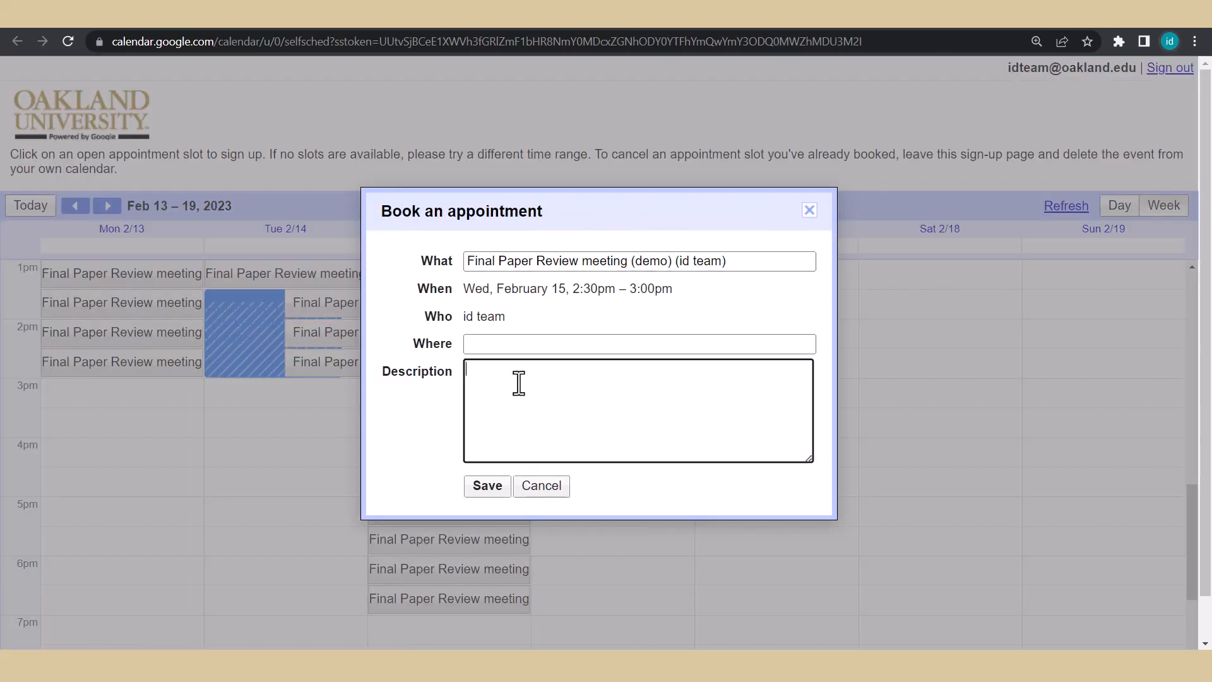
{"action": "type", "text": "Test description - I want to talk about x topic in this meeting."}
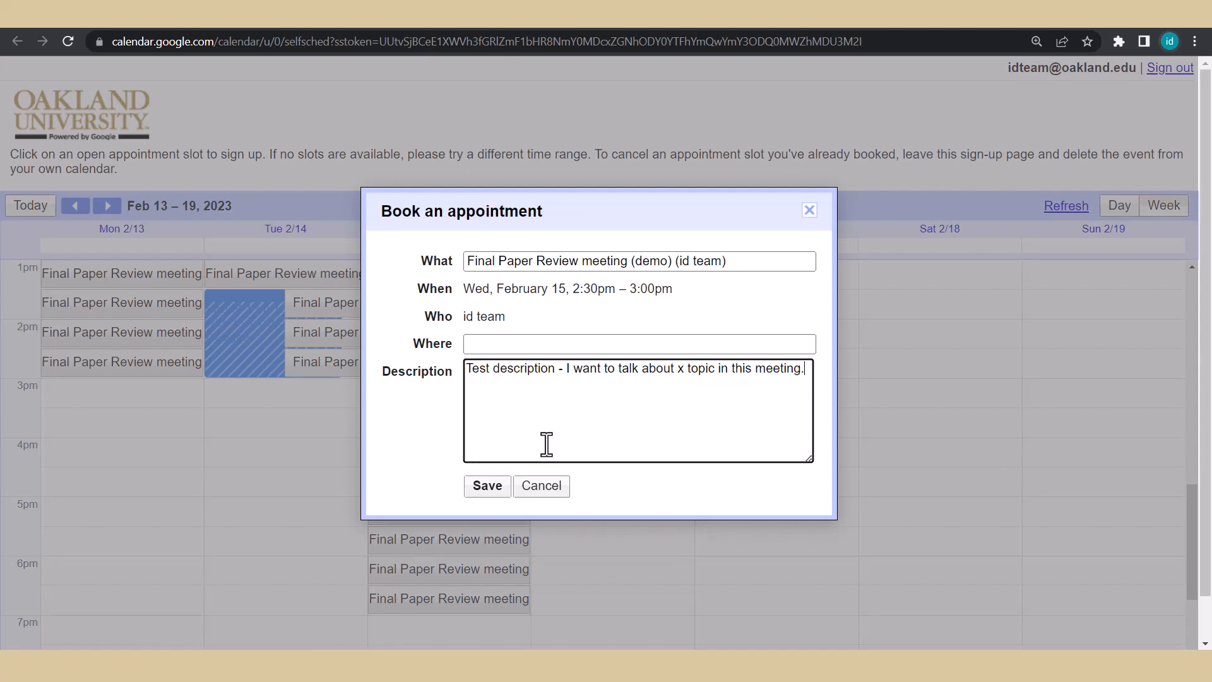
{"action": "left_click", "coordinate": [498, 492]}
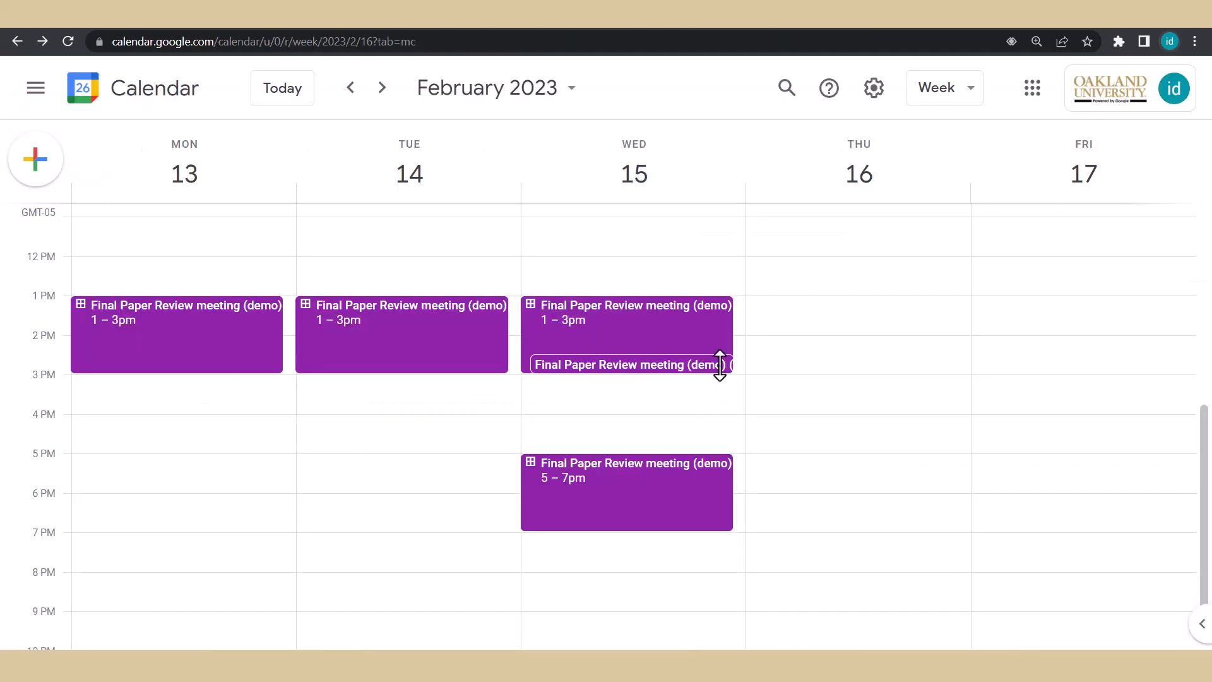
{"action": "left_click", "coordinate": [719, 364]}
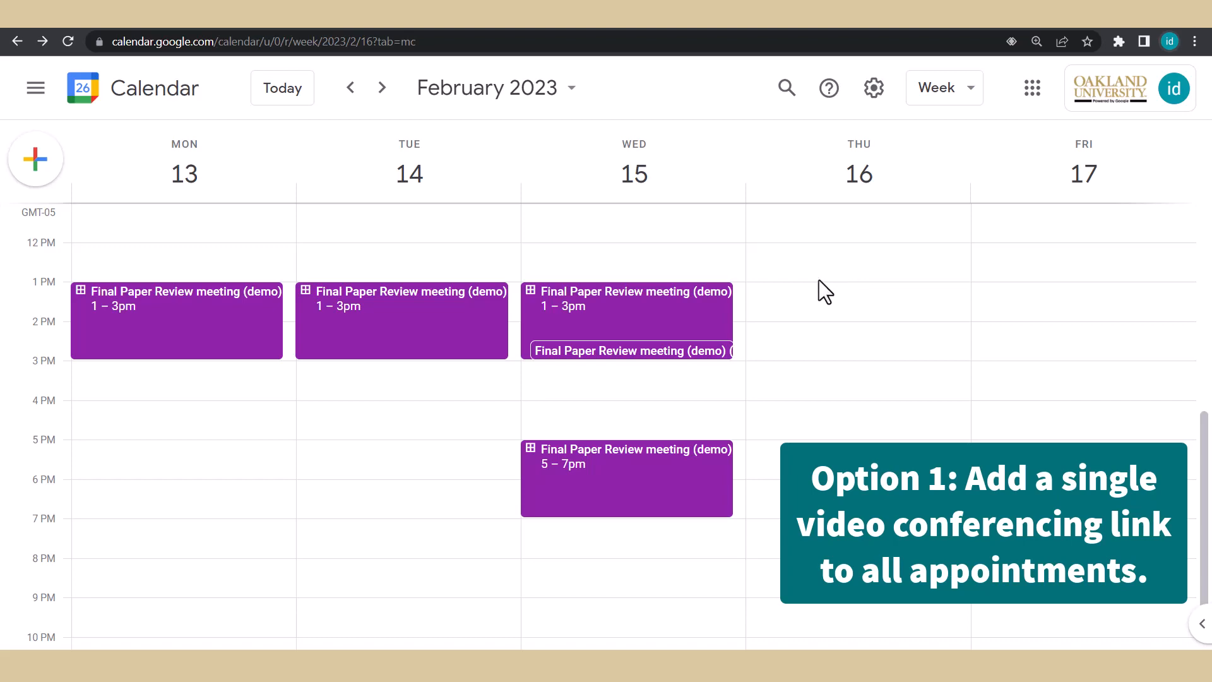
{"action": "left_click", "coordinate": [691, 309]}
{"action": "left_click", "coordinate": [692, 319]}
{"action": "left_click", "coordinate": [322, 262]}
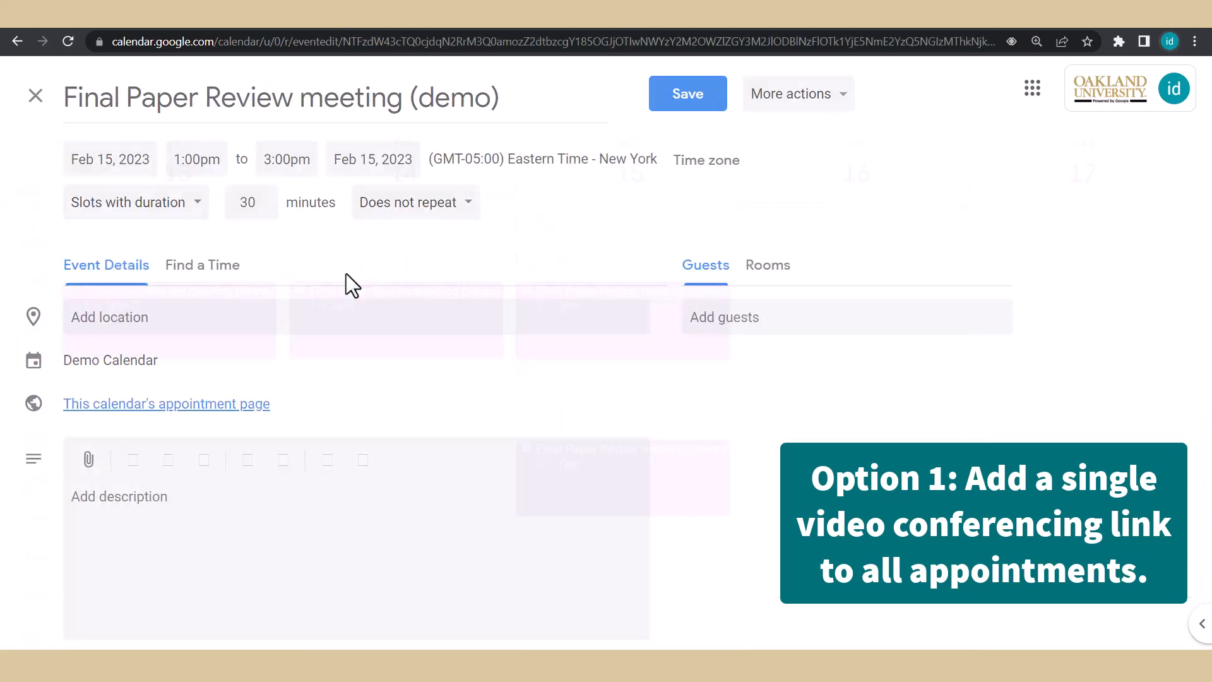
{"action": "left_click", "coordinate": [285, 321]}
{"action": "left_click", "coordinate": [232, 517]}
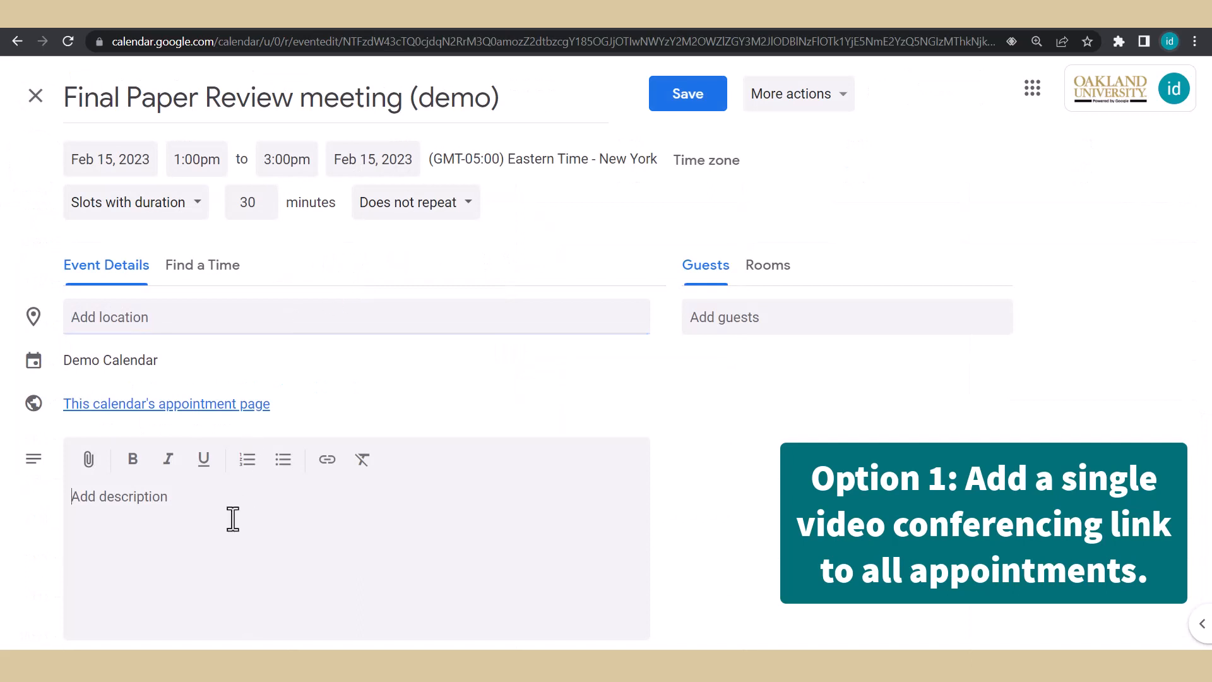
{"action": "type", "text": "https://oakland-edu.zoom.us/j/examplelink"}
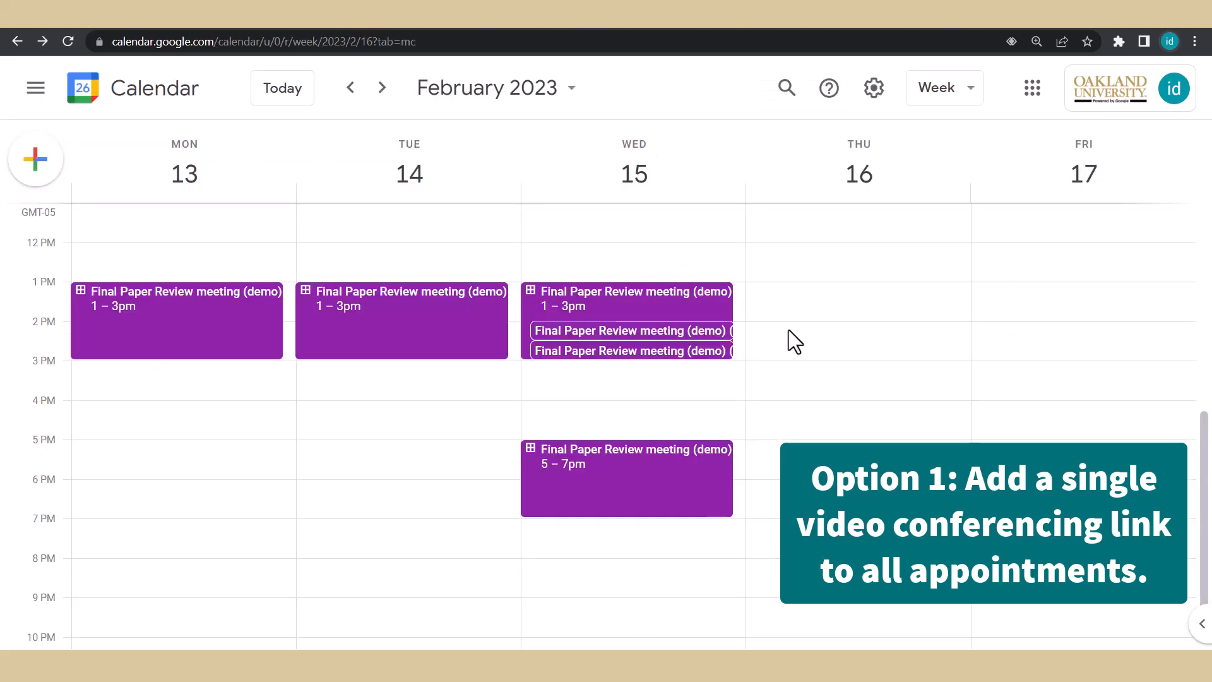
{"action": "left_click", "coordinate": [631, 331]}
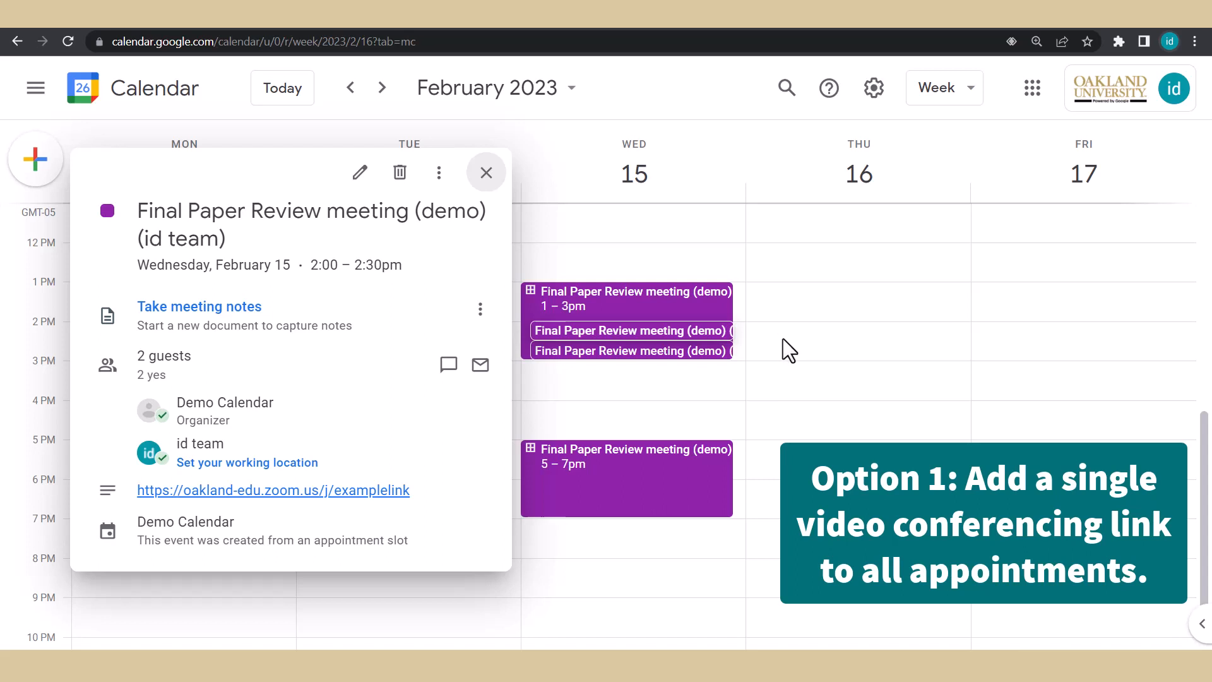
{"action": "left_click", "coordinate": [843, 342]}
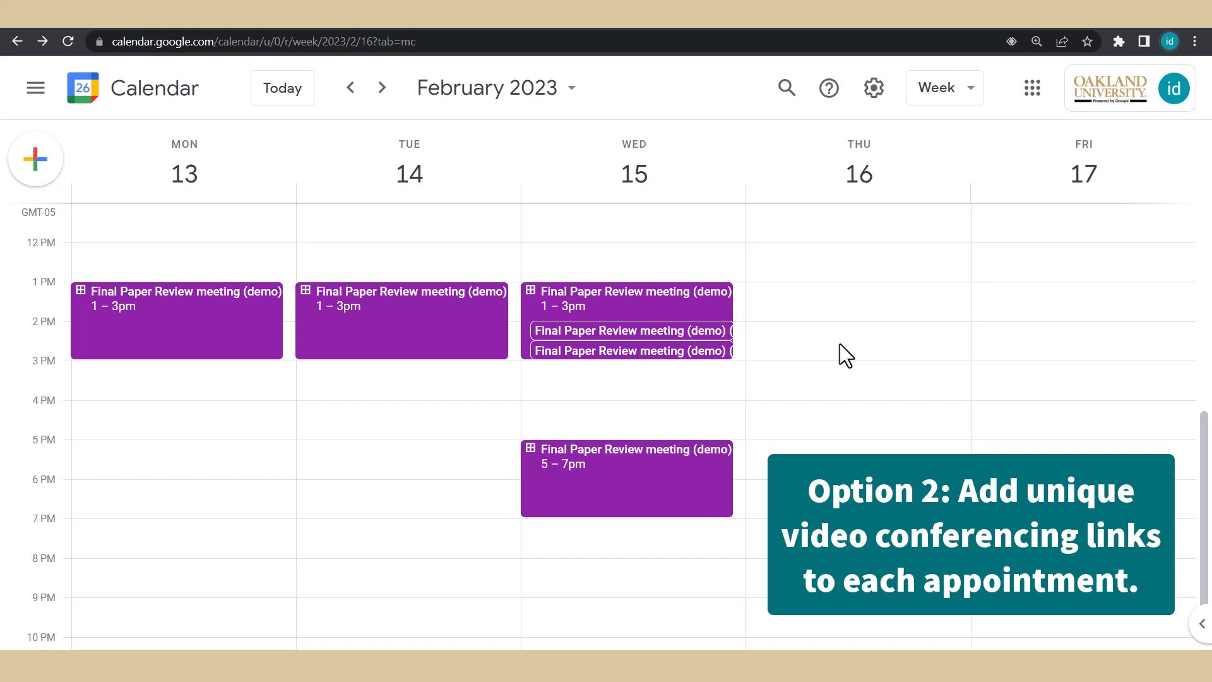
Add Google Meet video conferencing to the booked February 15, 2:30pm appointment, saving it with update emails to guests, and review its details
{"action": "left_click", "coordinate": [680, 351]}
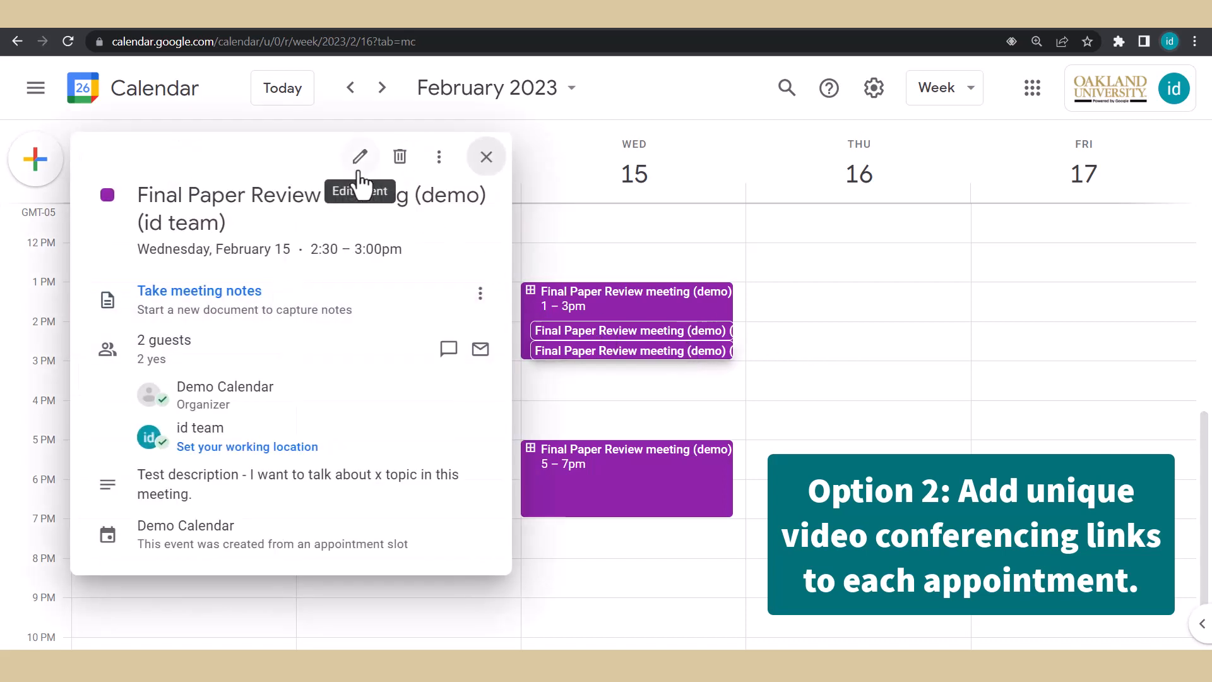
{"action": "left_click", "coordinate": [360, 158]}
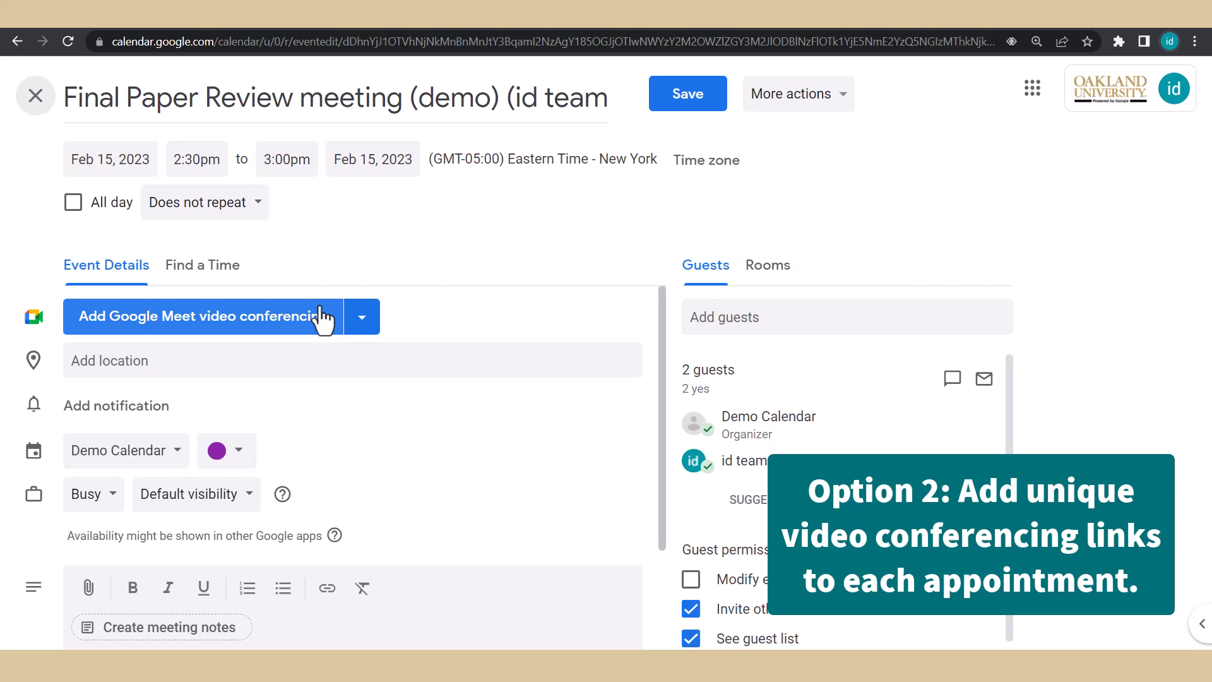
{"action": "left_click", "coordinate": [368, 319]}
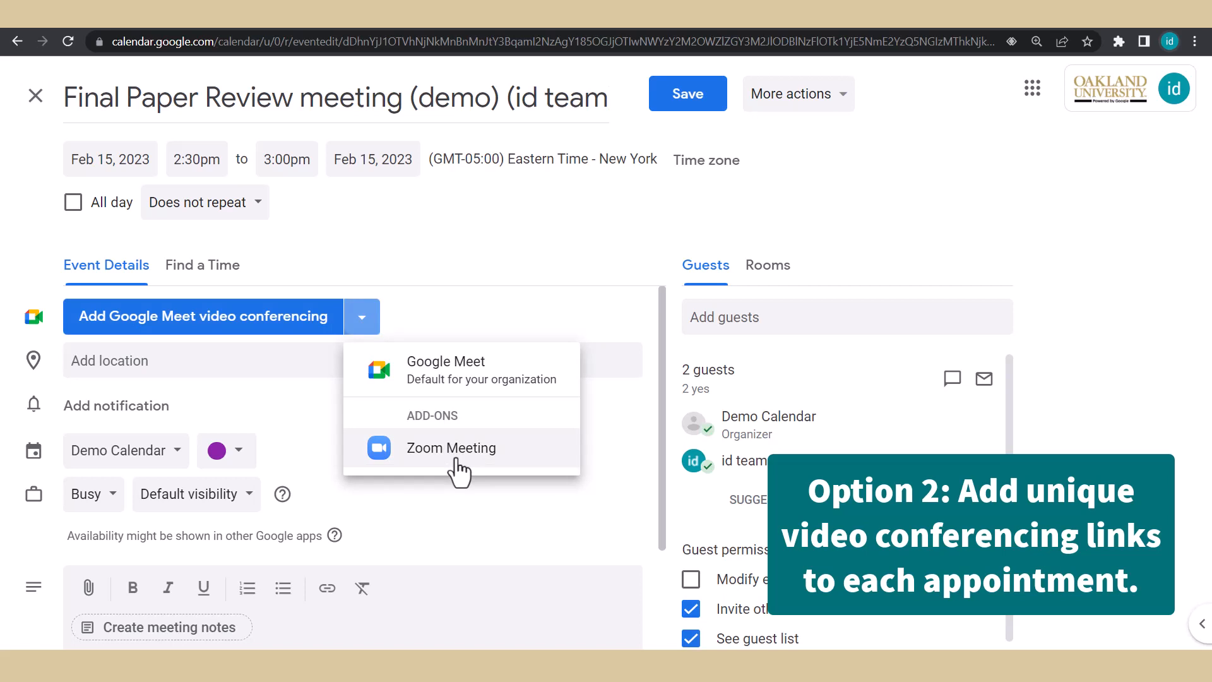
{"action": "left_click", "coordinate": [483, 370]}
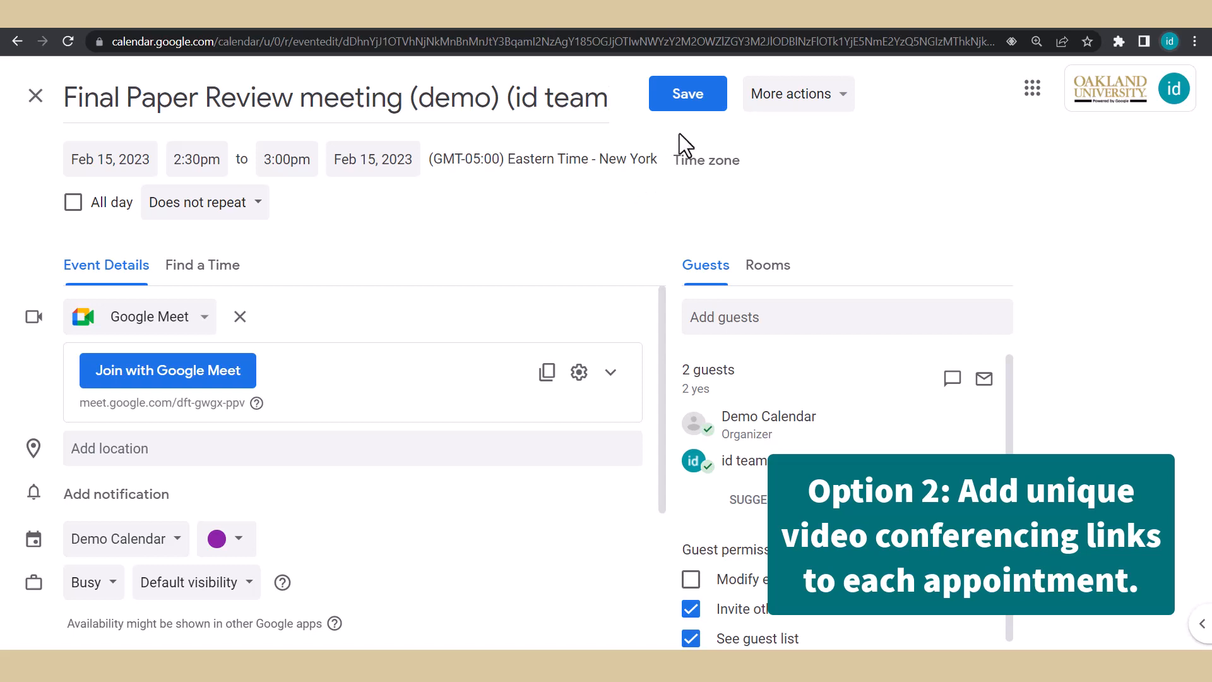
{"action": "left_click", "coordinate": [700, 115]}
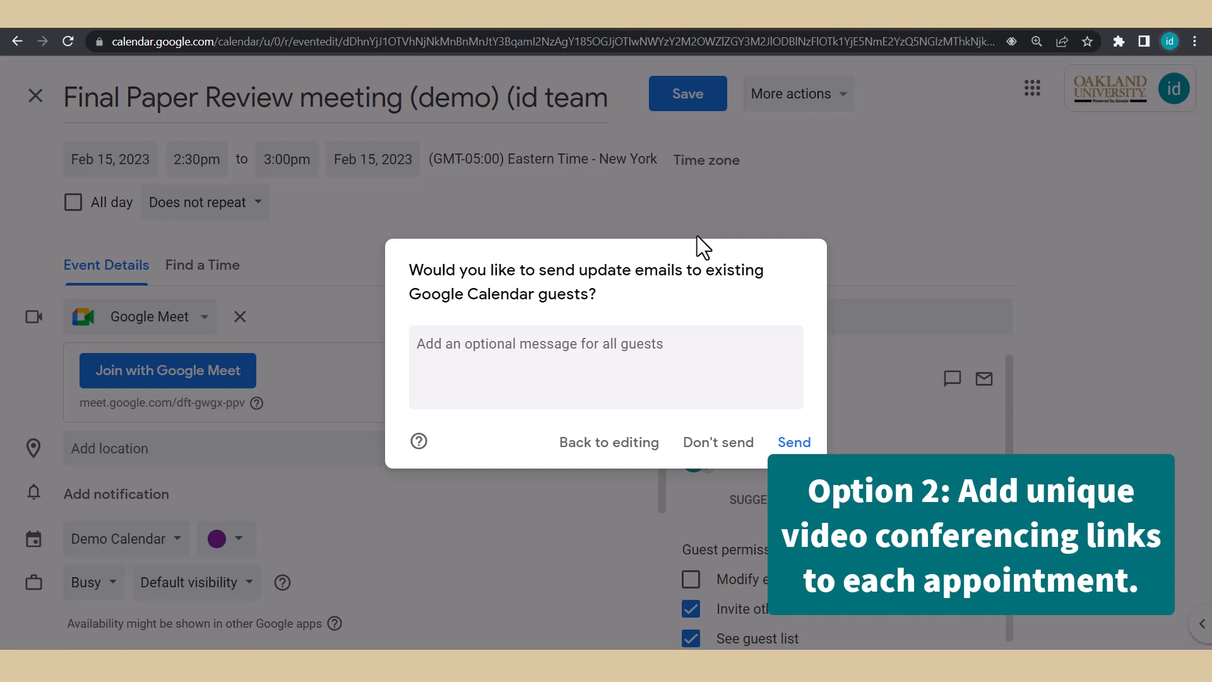
{"action": "left_click", "coordinate": [790, 443]}
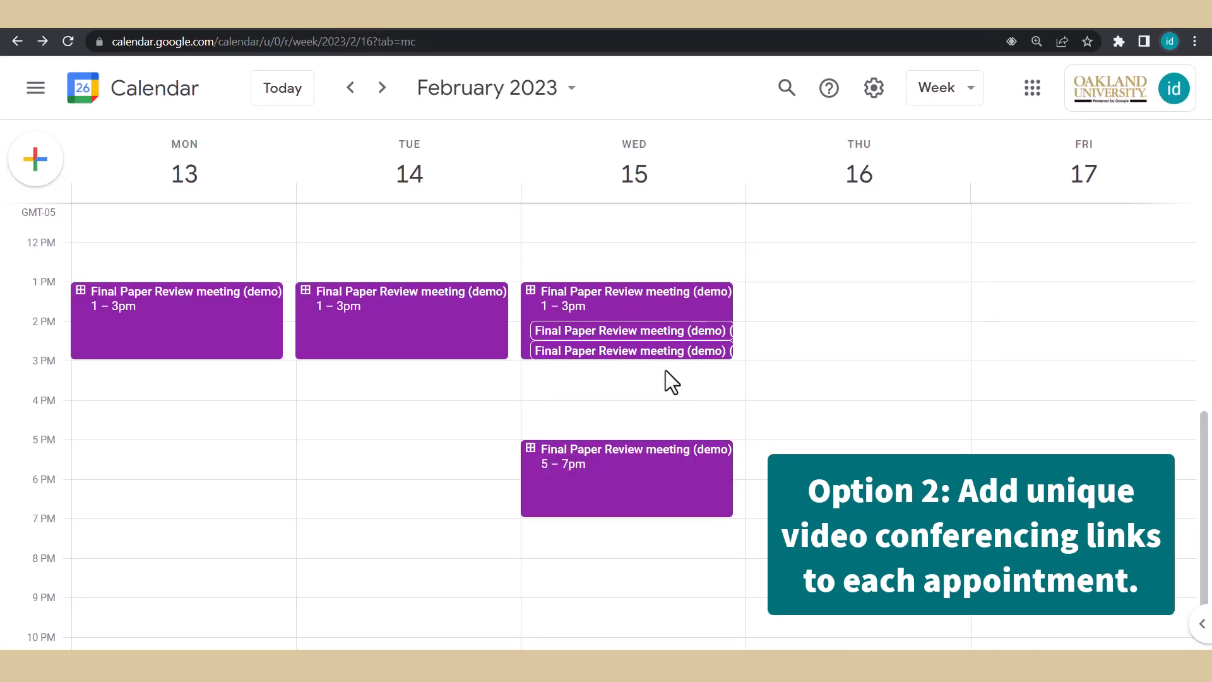
{"action": "left_click", "coordinate": [659, 354]}
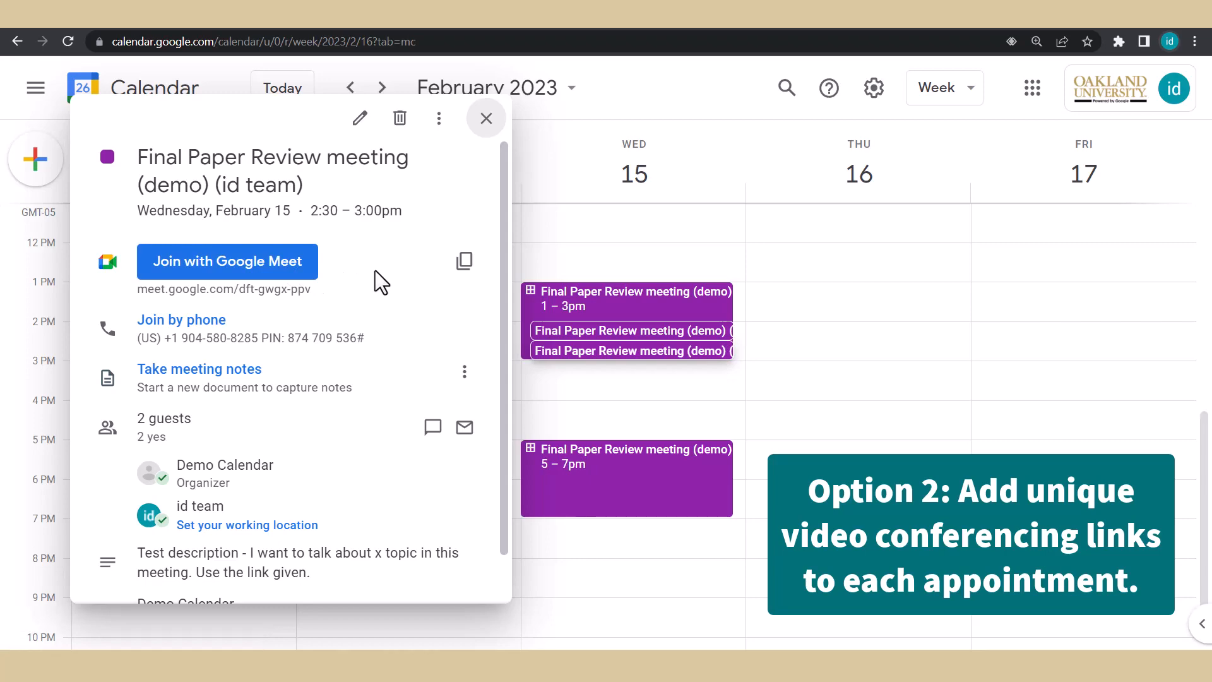
{"action": "left_click", "coordinate": [675, 275]}
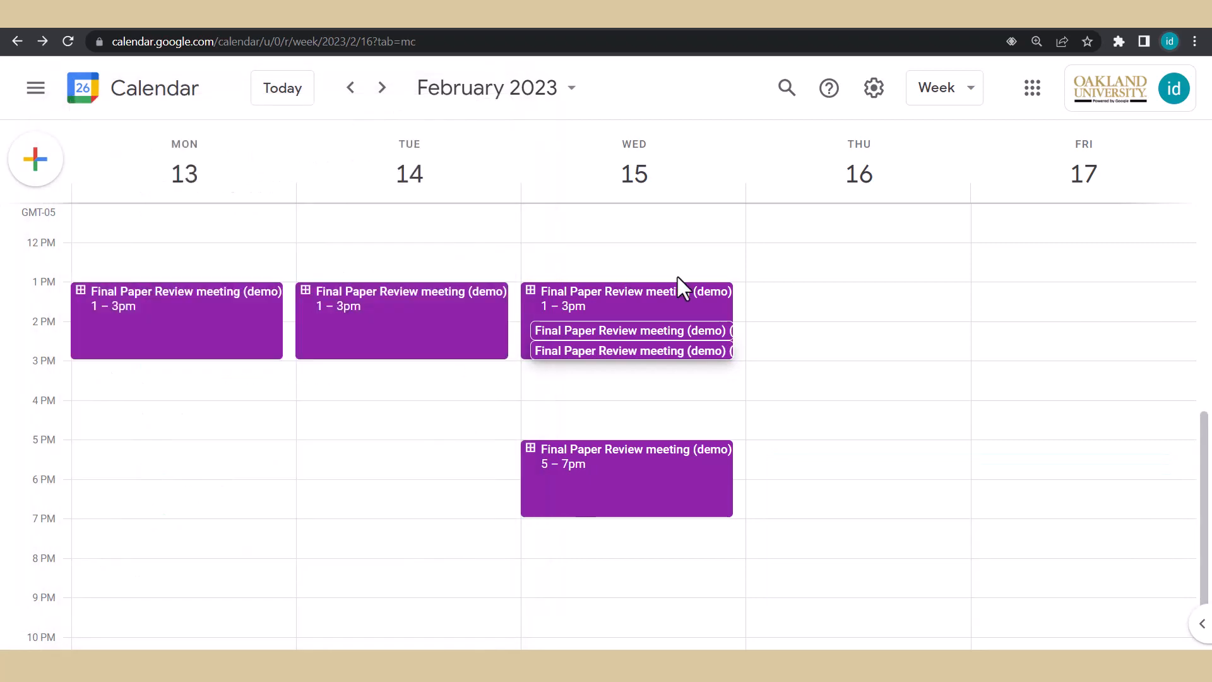
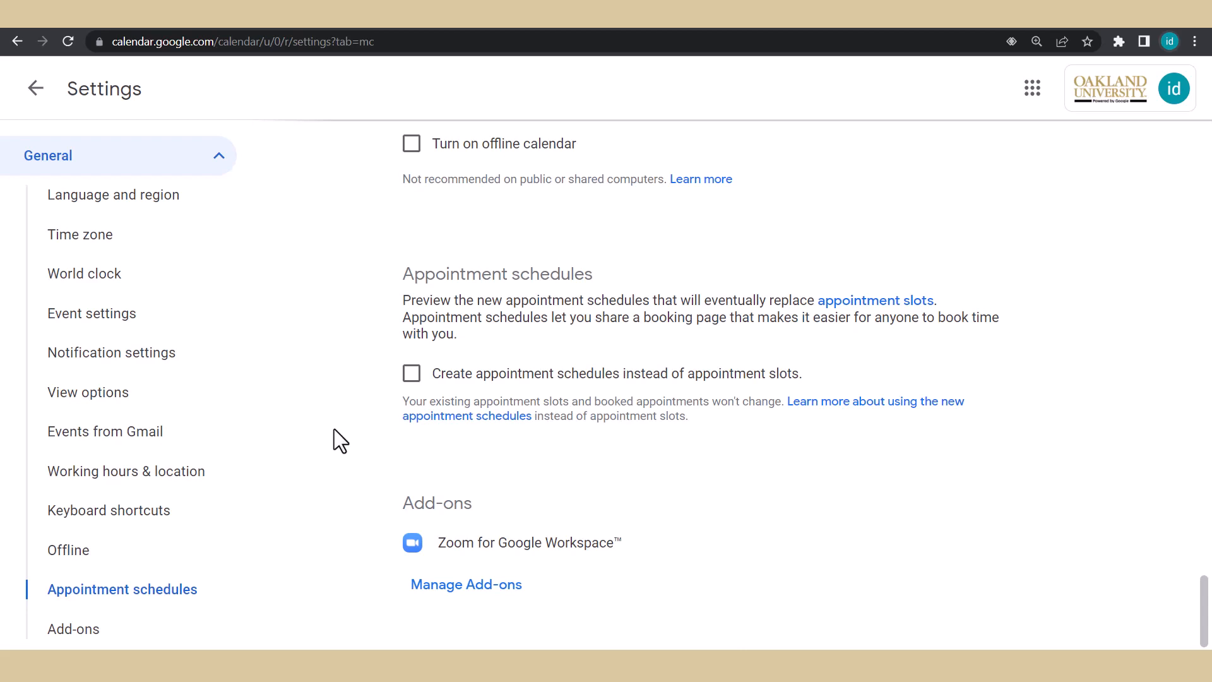
Enable creating appointment schedules instead of appointment slots in the settings and return to the calendar
{"action": "left_click", "coordinate": [412, 374]}
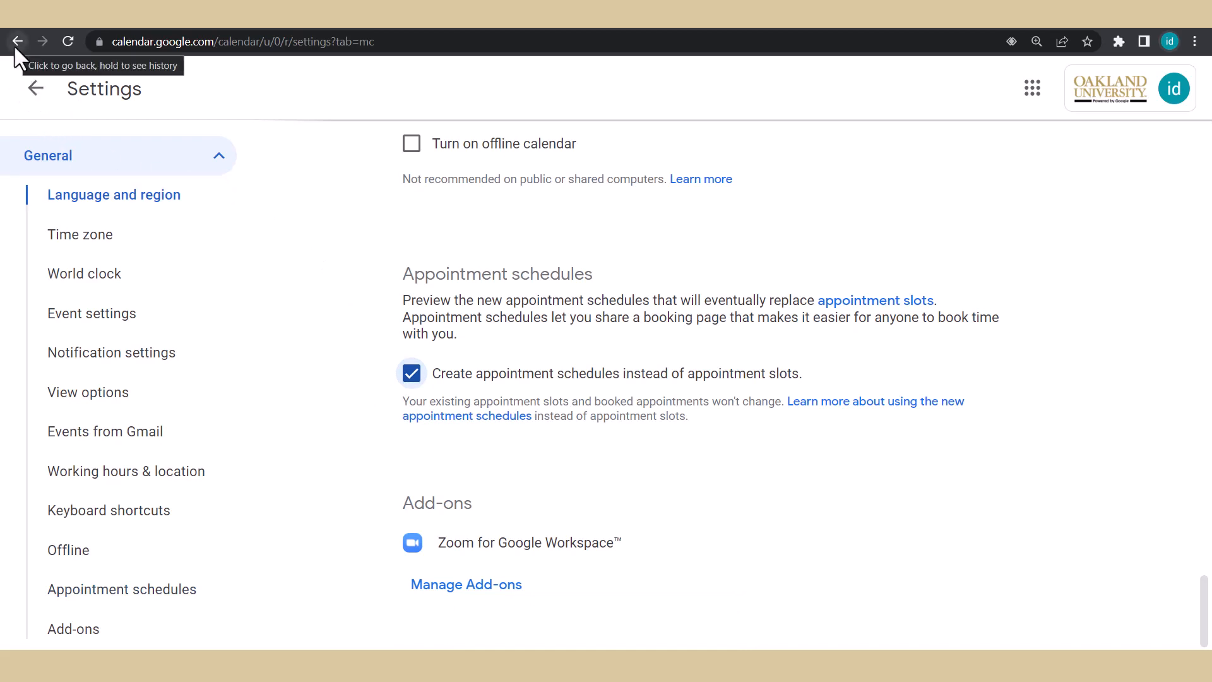
{"action": "left_click", "coordinate": [33, 91]}
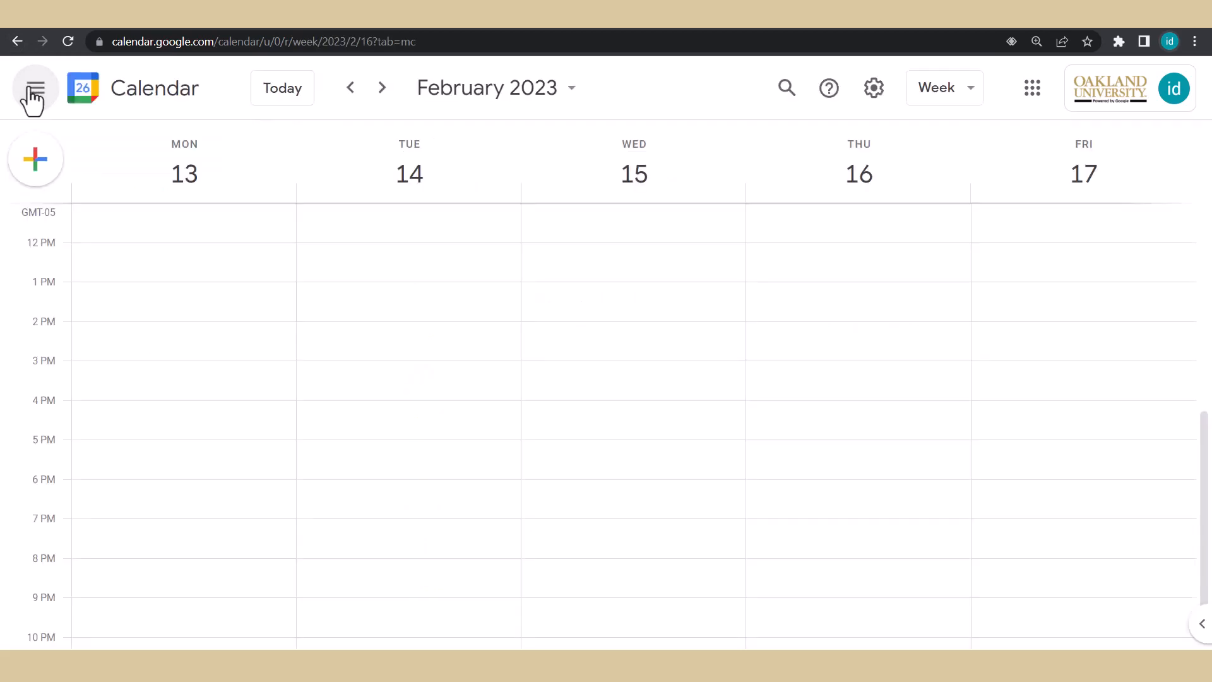
Start a new appointment schedule titled Virtual Office Hours (demo) on Wednesday, February 15, 1:00pm to 2:00pm, and continue to its full setup
{"action": "left_click", "coordinate": [676, 302]}
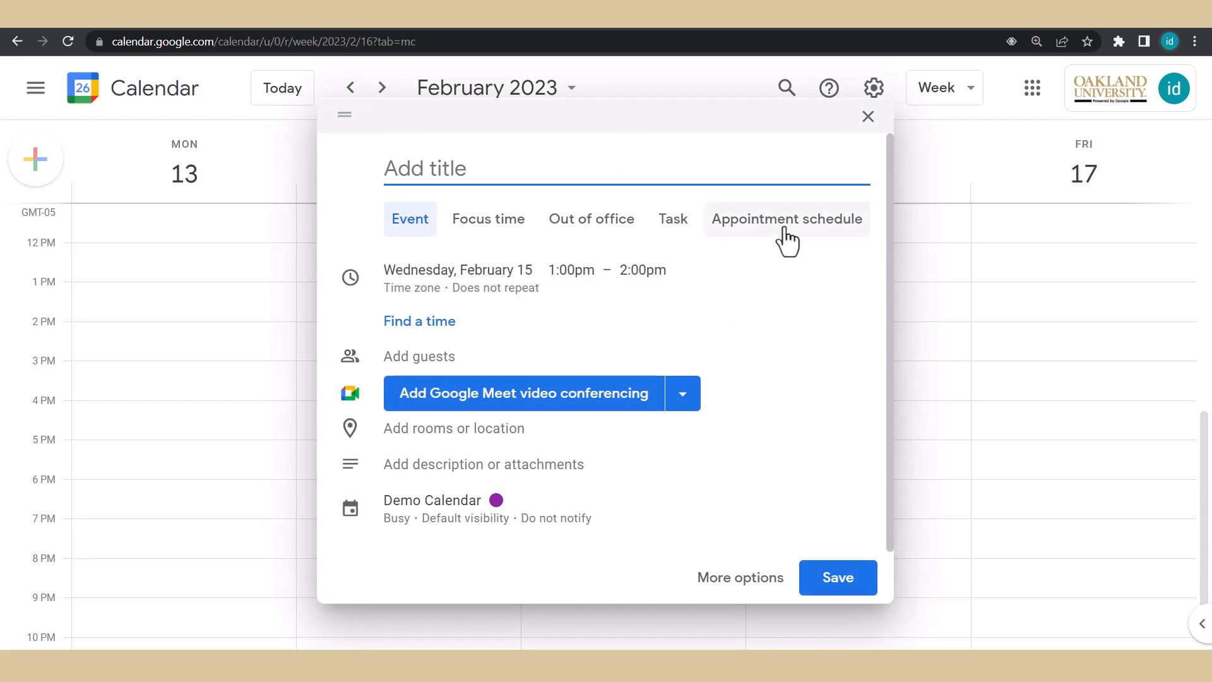
{"action": "left_click", "coordinate": [786, 220]}
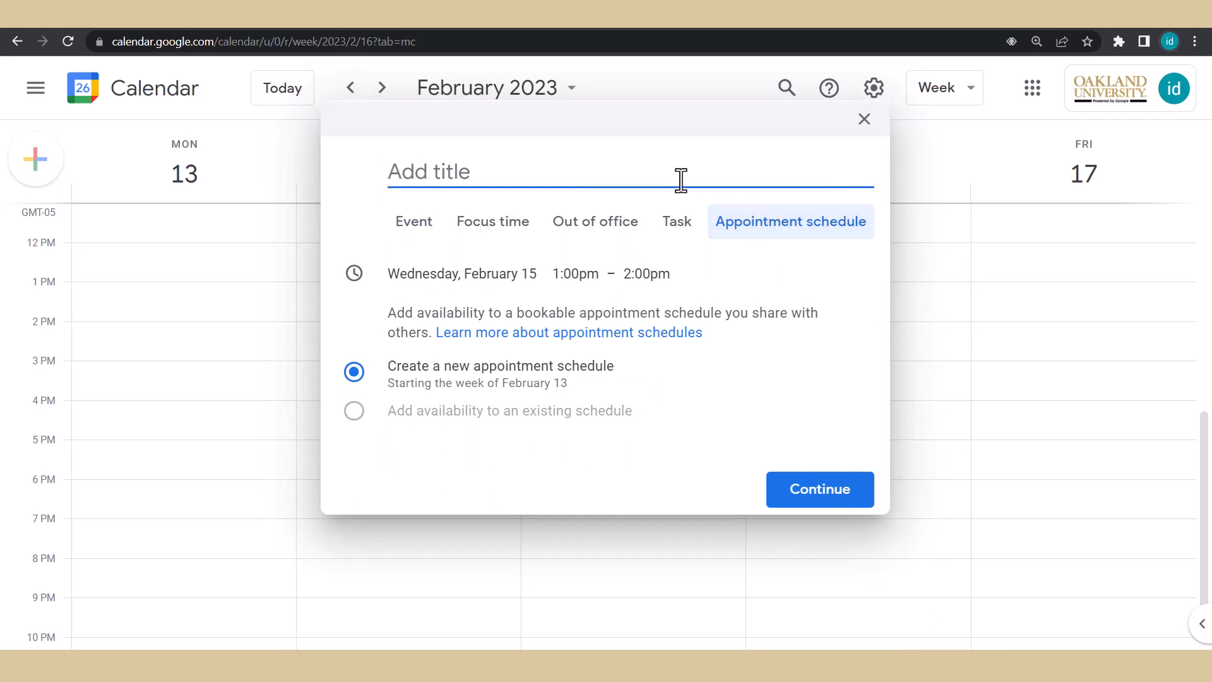
{"action": "type", "text": "Virtual Office Hours (demo)"}
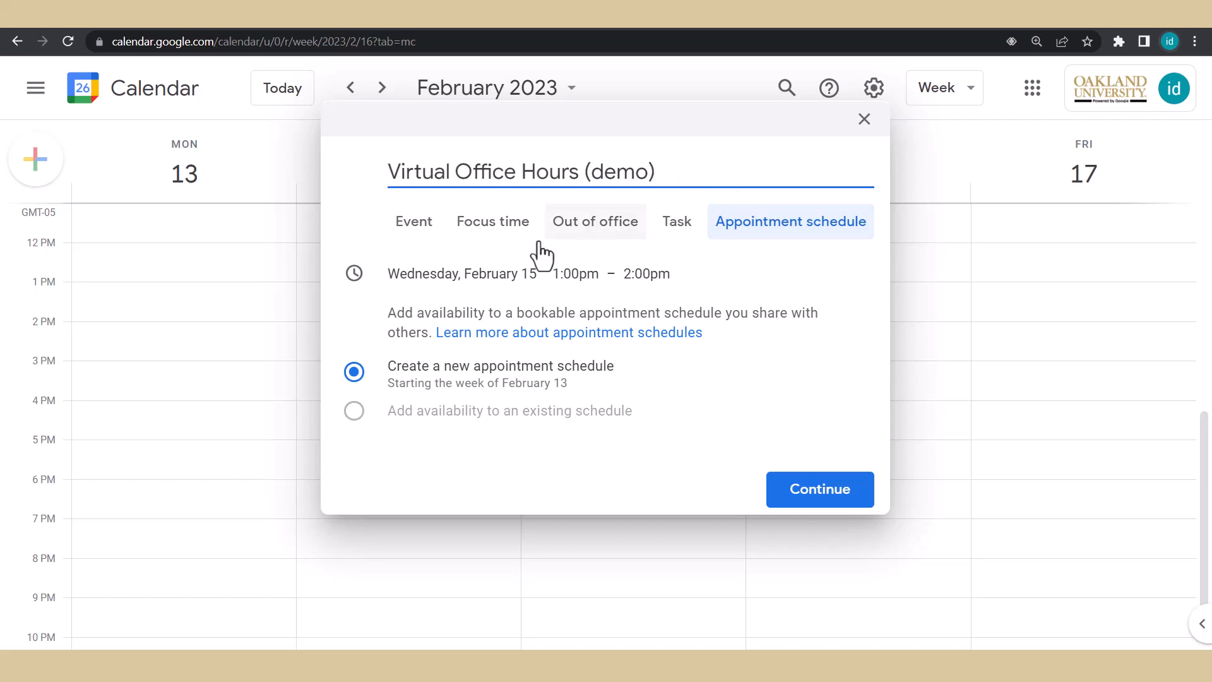
{"action": "left_click", "coordinate": [440, 278]}
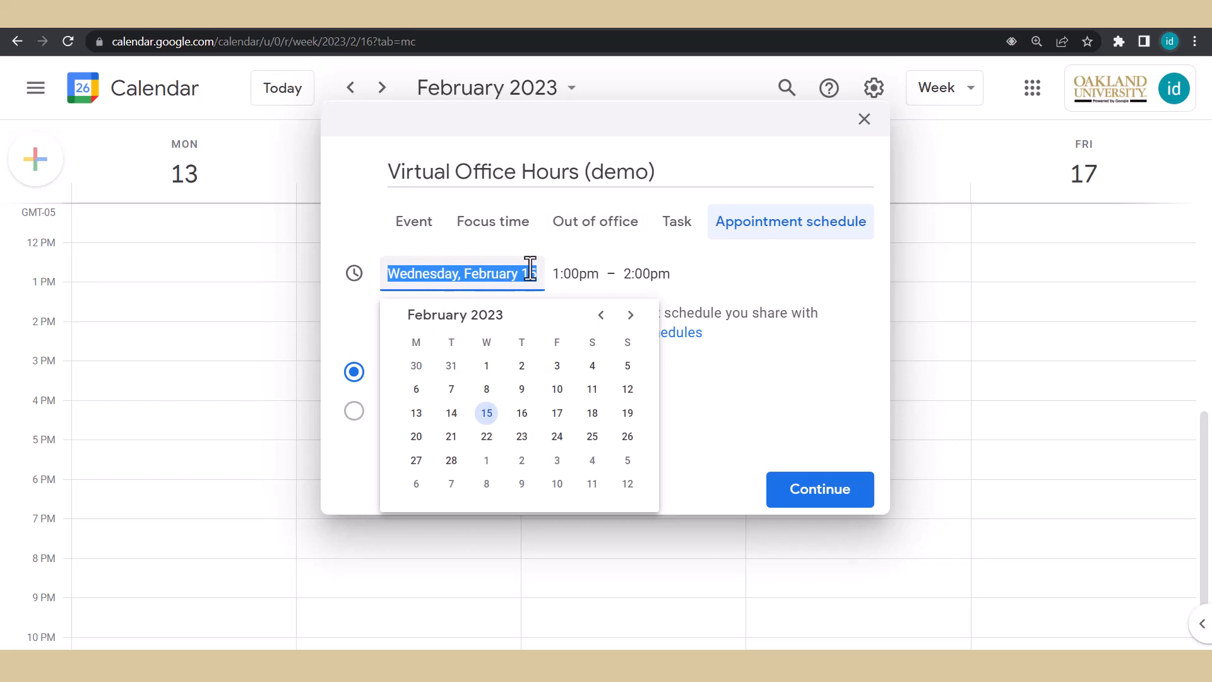
{"action": "left_click", "coordinate": [587, 268]}
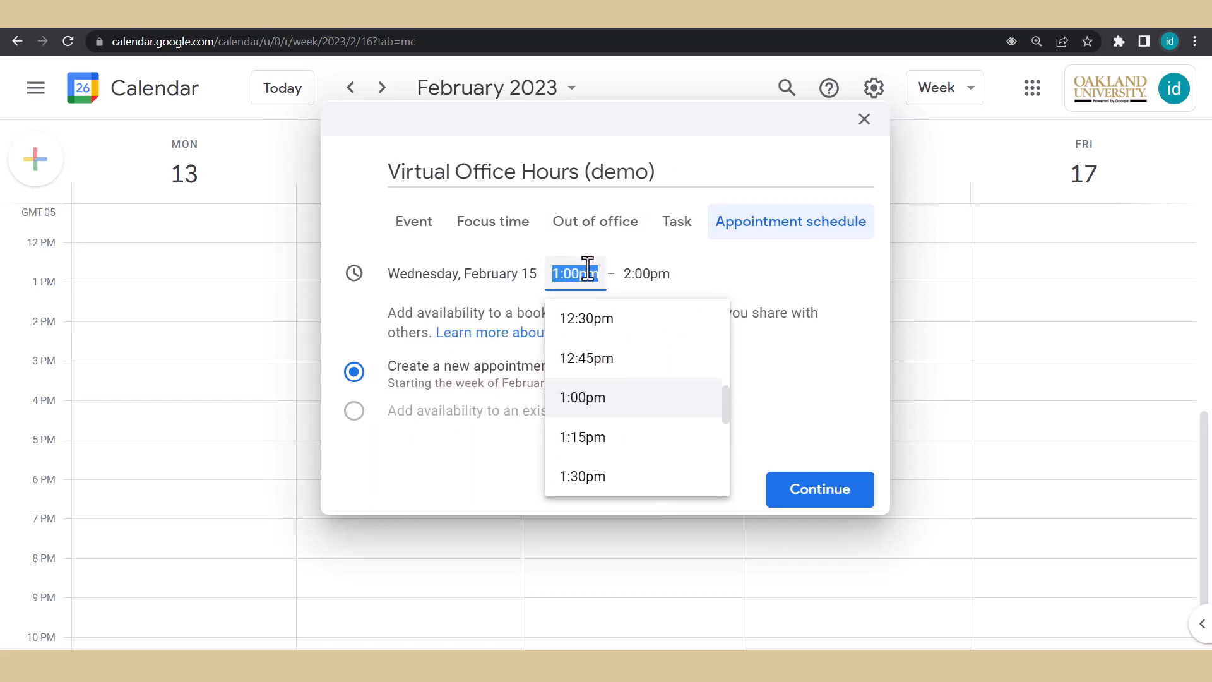
{"action": "left_click", "coordinate": [777, 274]}
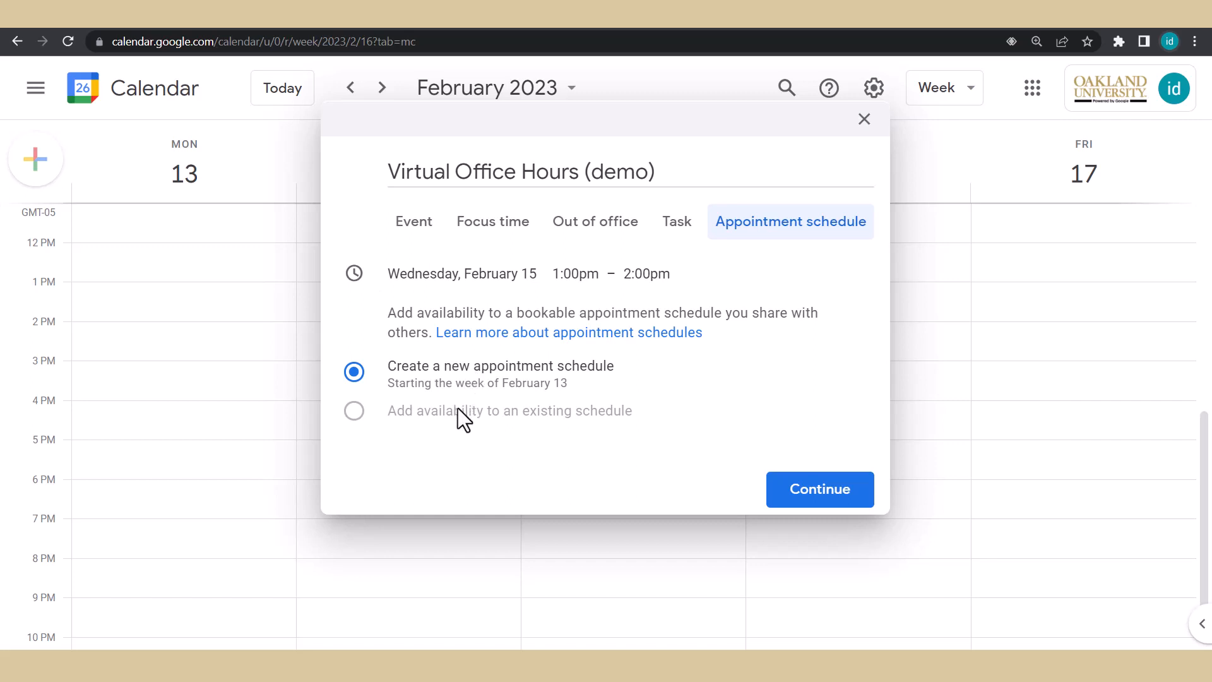
{"action": "left_click", "coordinate": [846, 496]}
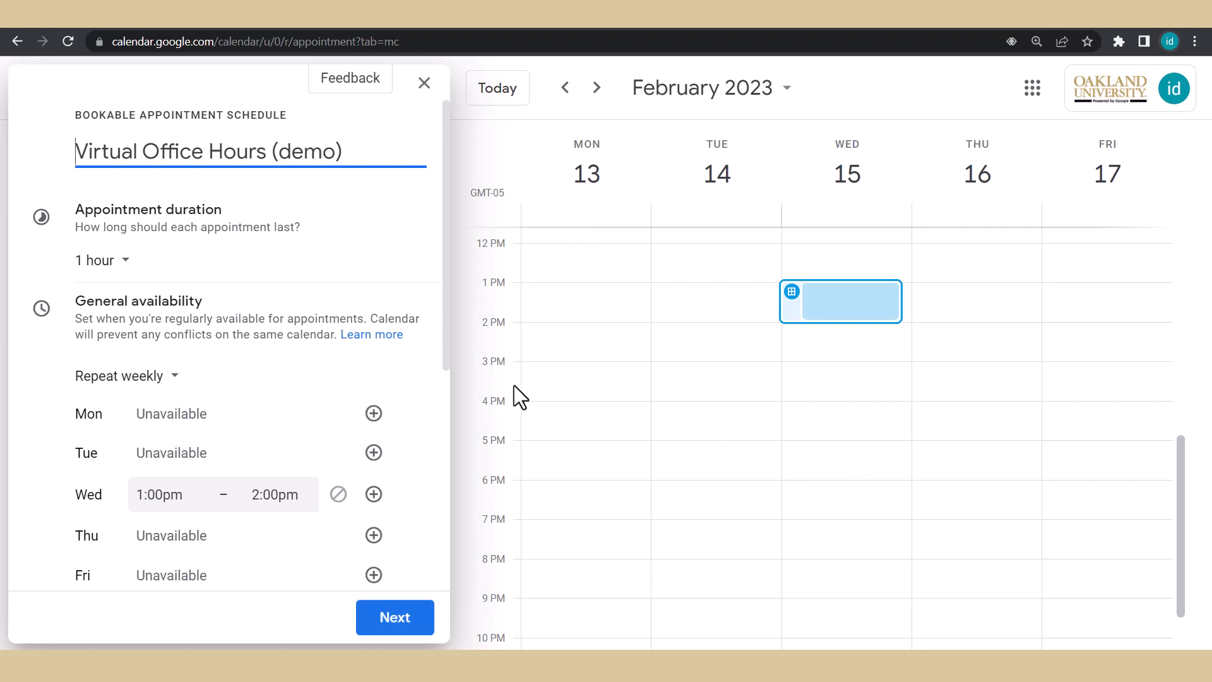
Set the appointment duration of the Virtual Office Hours (demo) schedule to 30 minutes
{"action": "left_click", "coordinate": [111, 265]}
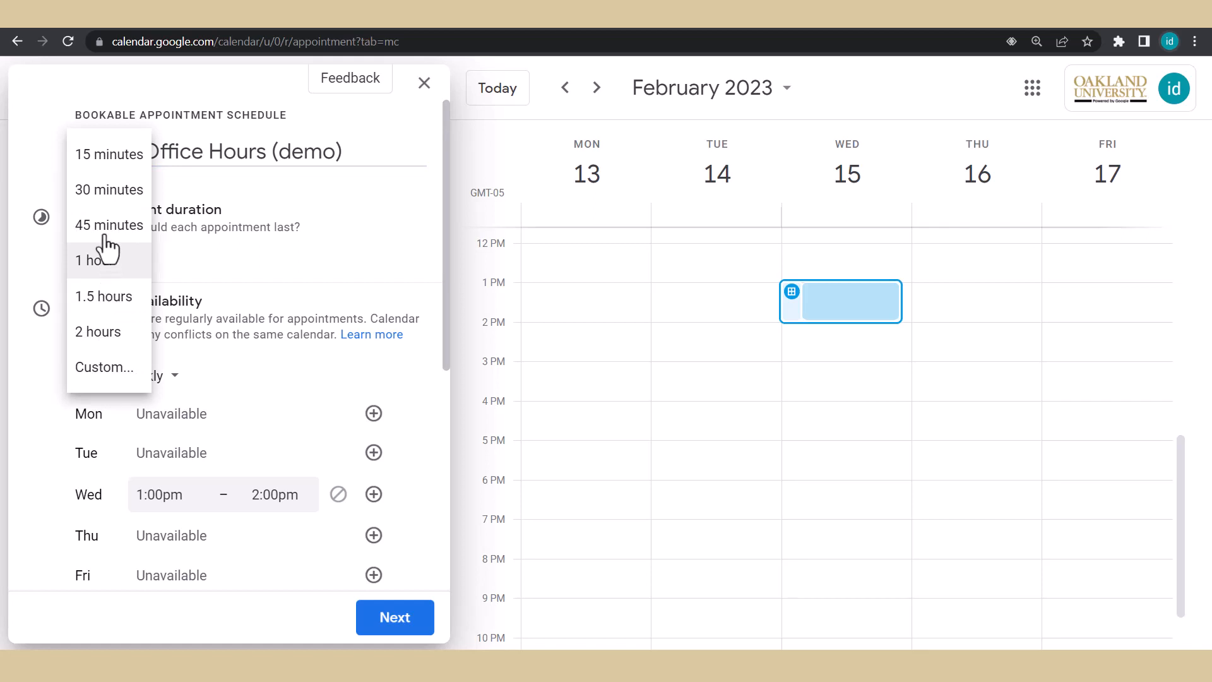
{"action": "left_click", "coordinate": [107, 191]}
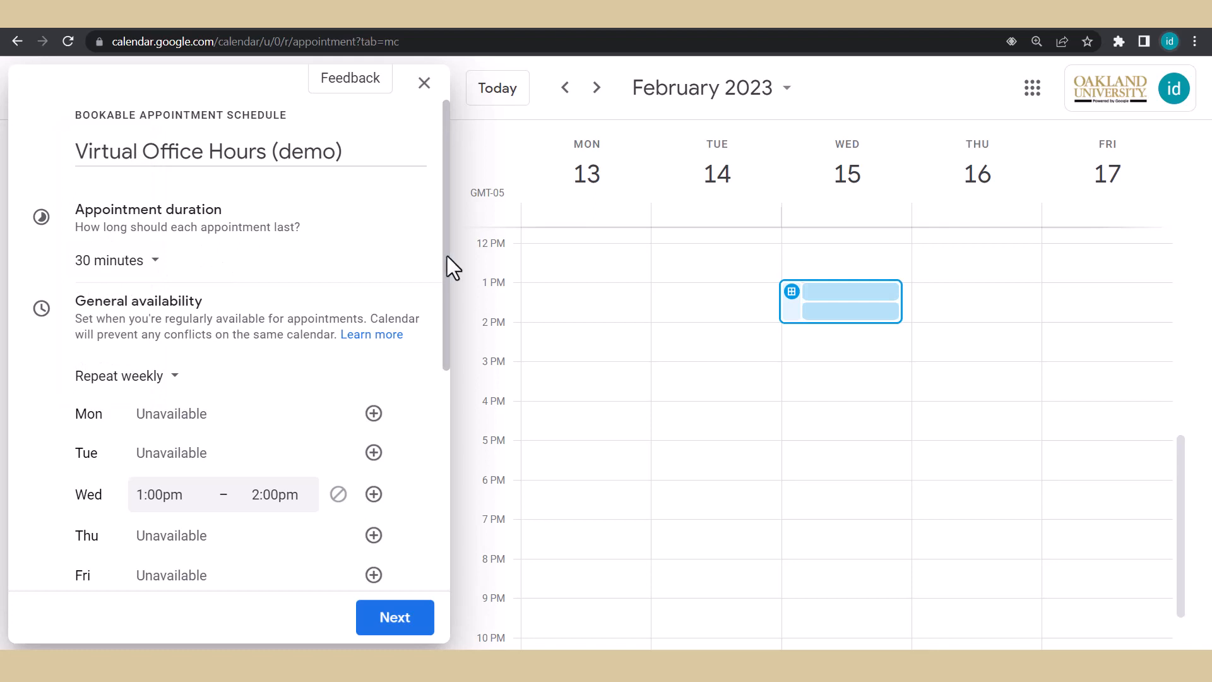
Try the schedule's availability as Does not repeat, and return it to Repeat weekly
{"action": "scroll", "coordinate": [434, 297], "scroll_direction": "down", "scroll_amount": 3}
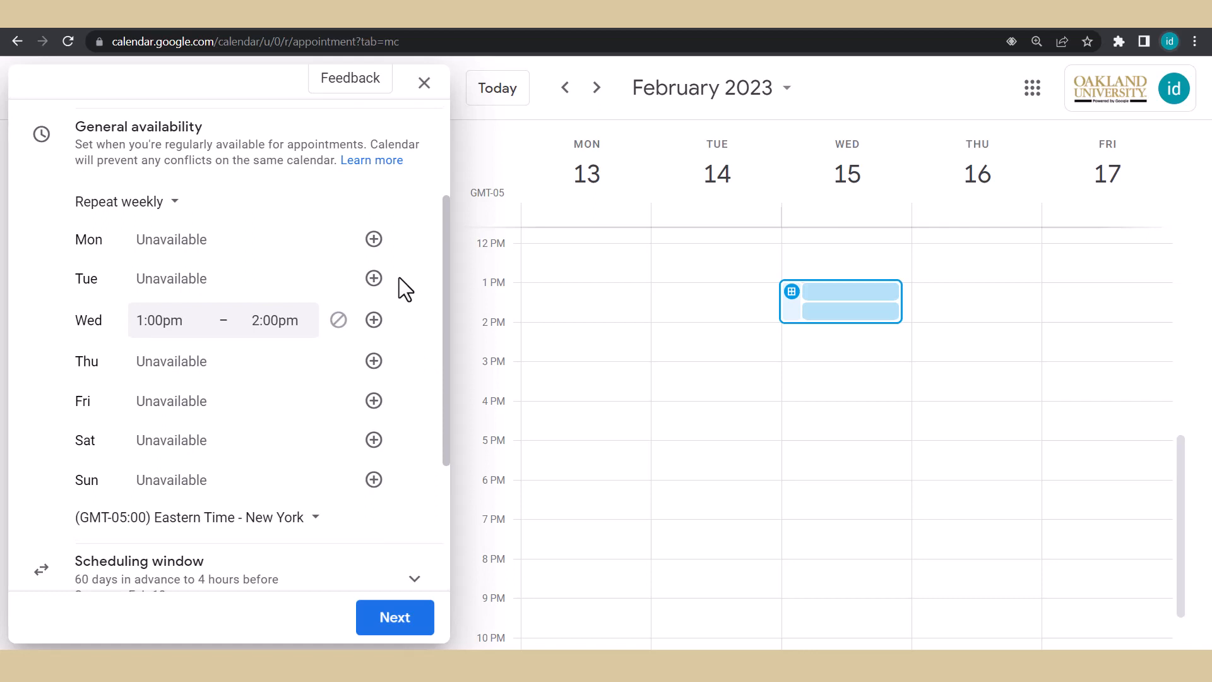
{"action": "left_click", "coordinate": [162, 221]}
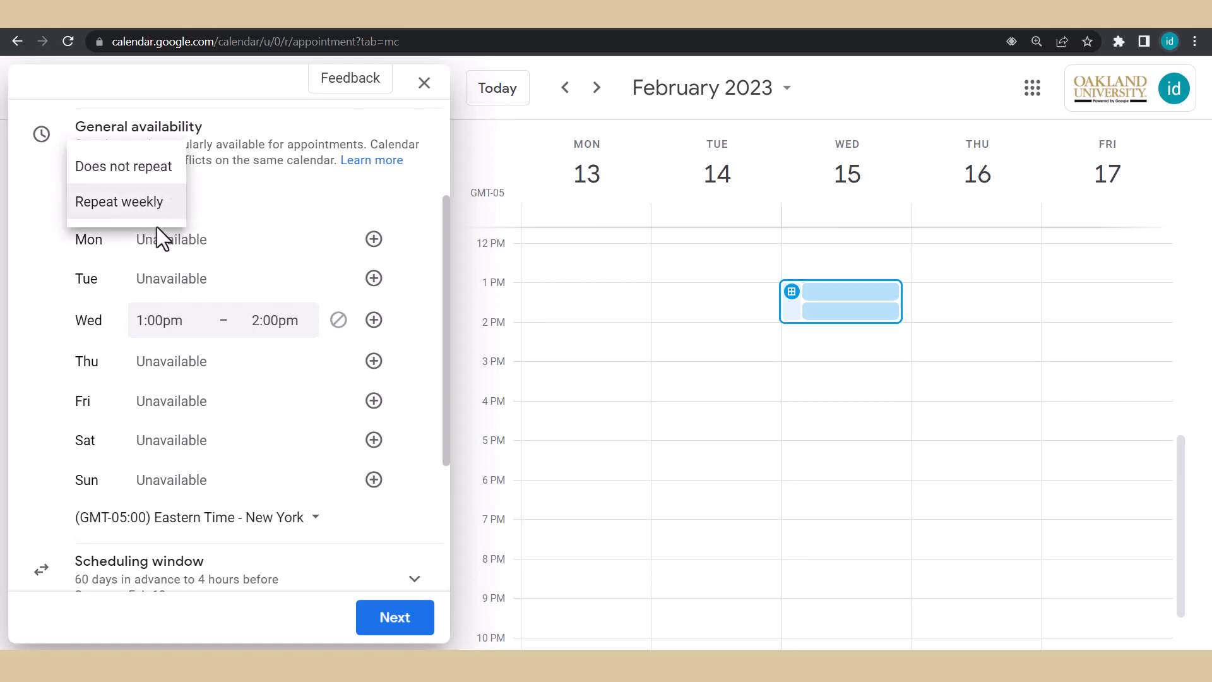
{"action": "left_click", "coordinate": [180, 201]}
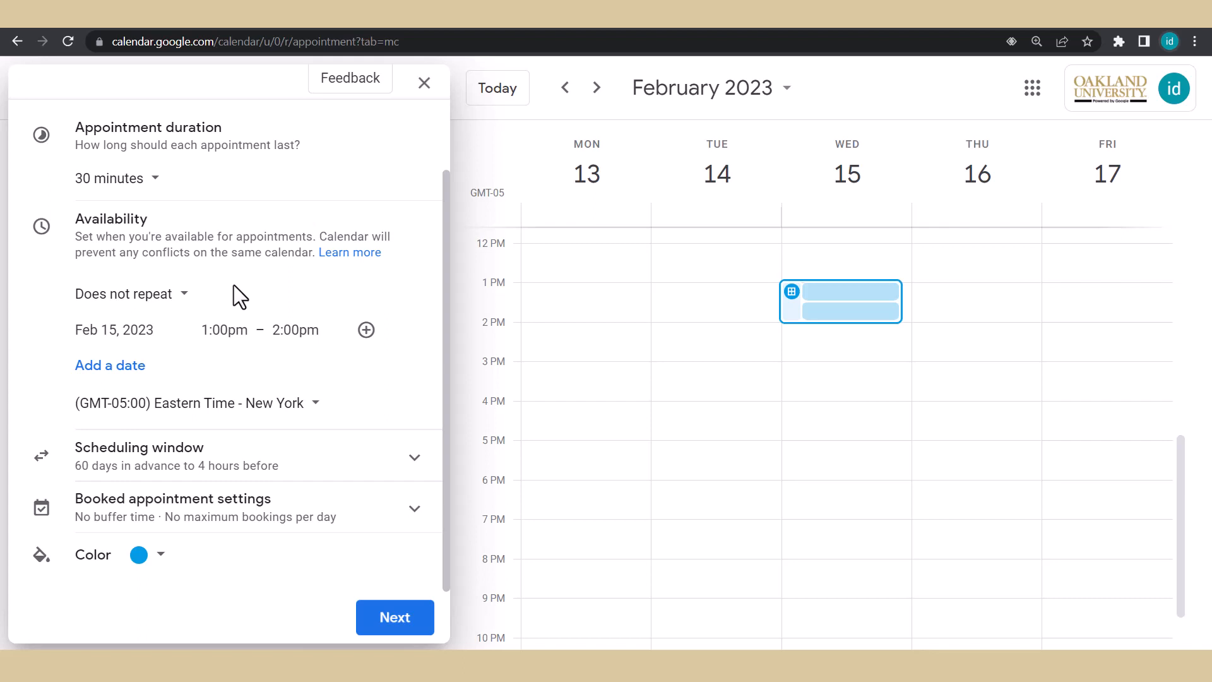
{"action": "left_click", "coordinate": [176, 297]}
{"action": "left_click", "coordinate": [127, 325]}
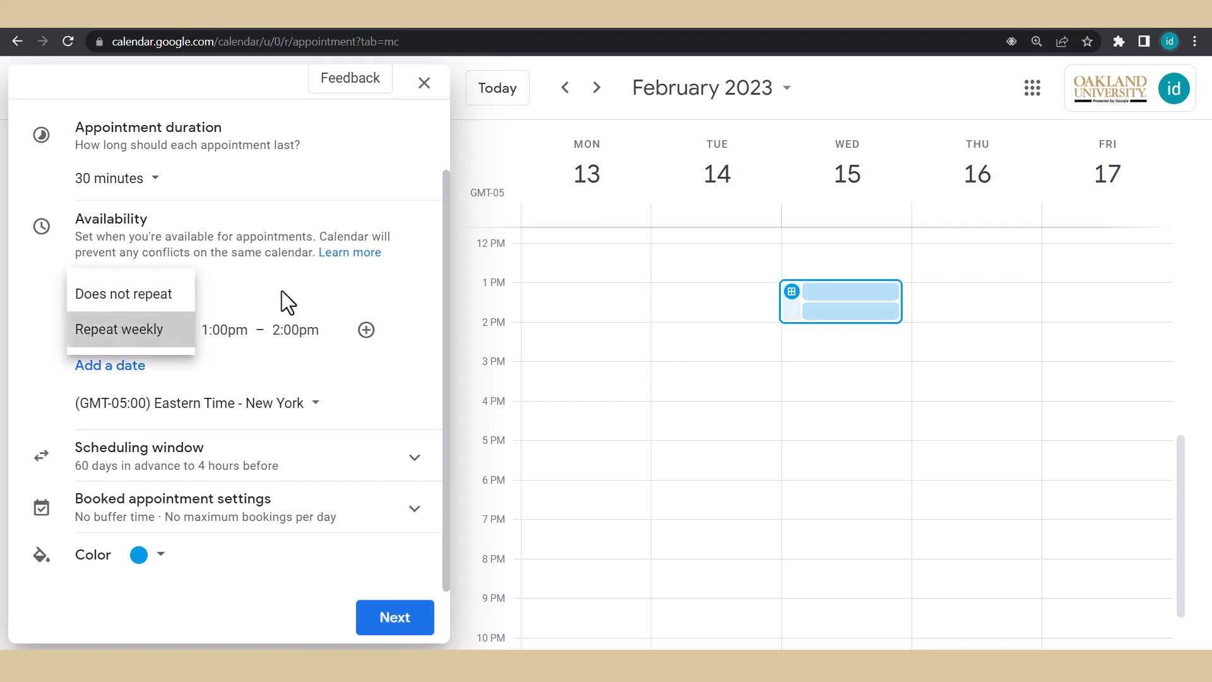
Add an availability period for Thursday and make Thursday unavailable again
{"action": "left_click_drag", "start_coordinate": [442, 263], "coordinate": [437, 313]}
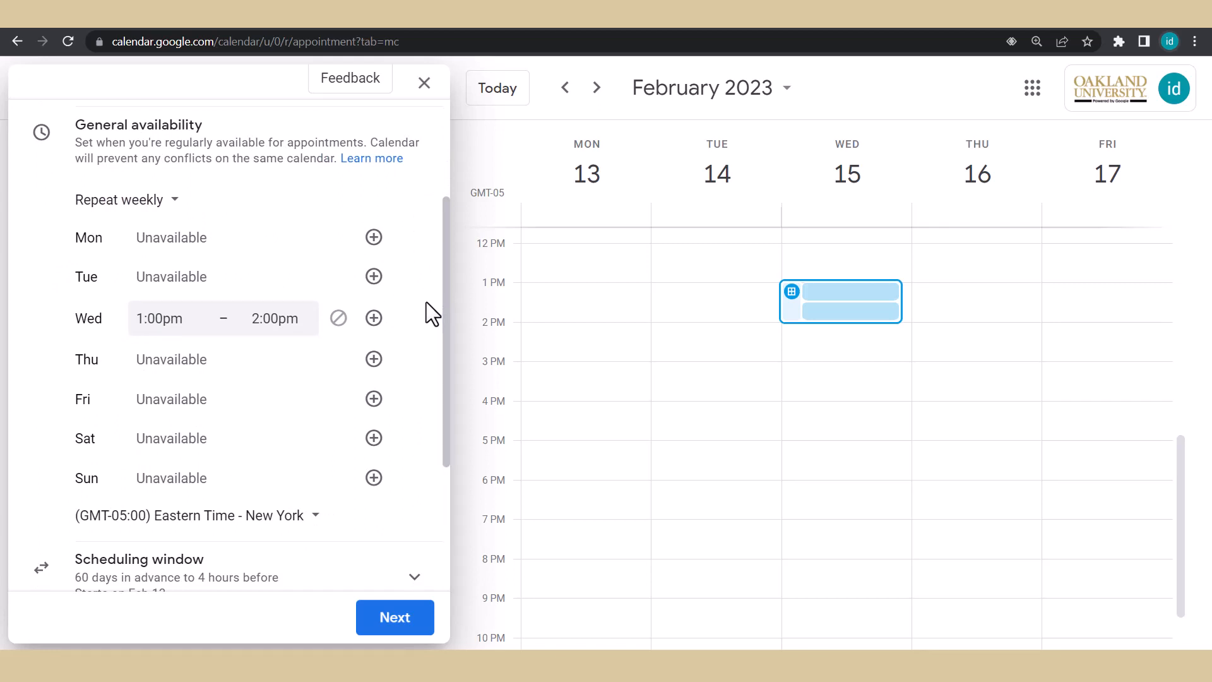
{"action": "left_click", "coordinate": [373, 359]}
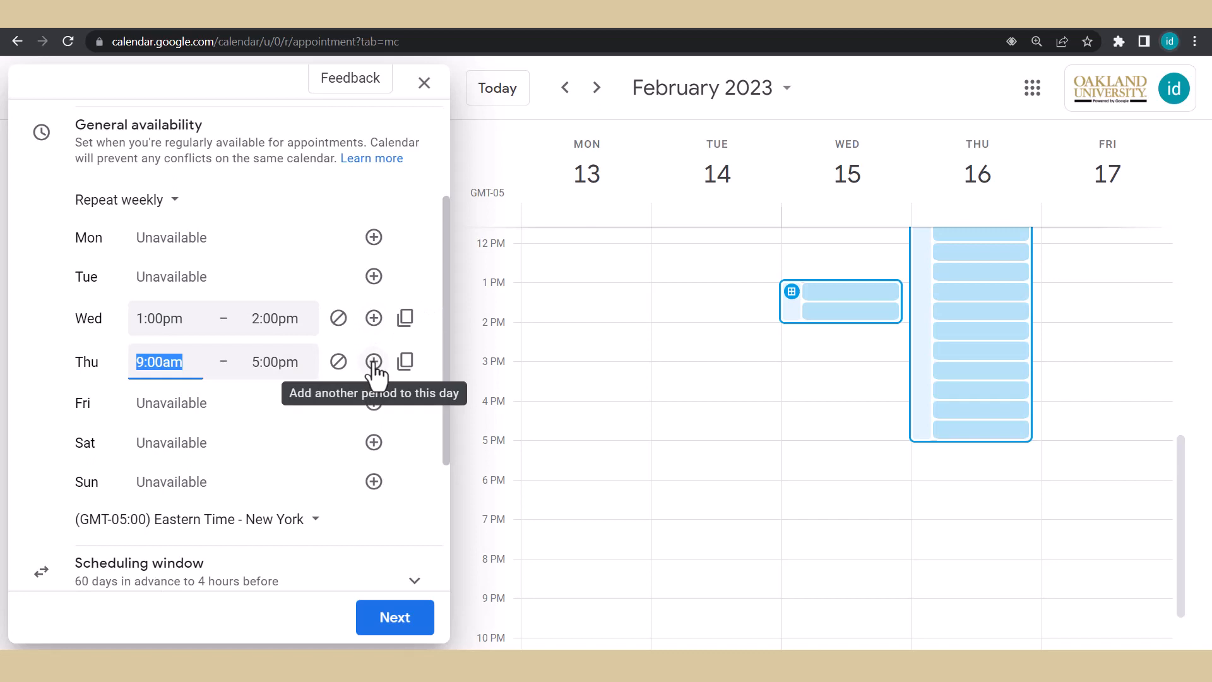
{"action": "left_click", "coordinate": [338, 362]}
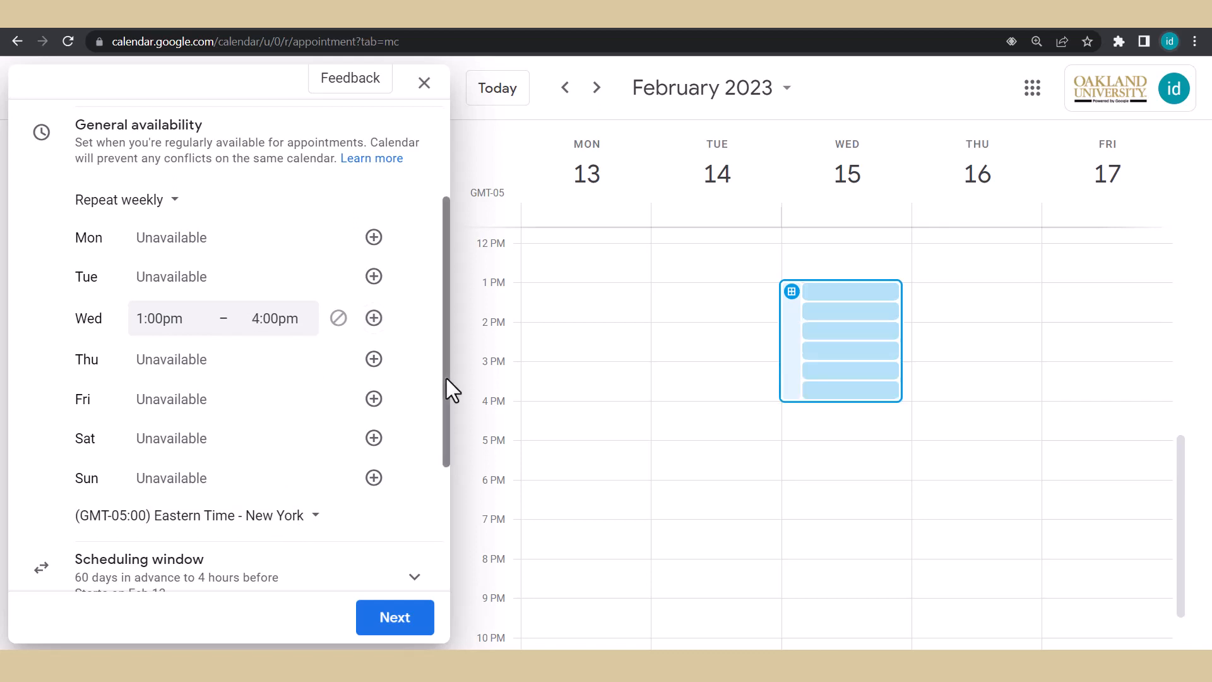
Set the scheduling window to start on Jan 31, 2023 and end on Apr 26, 2023
{"action": "left_click_drag", "start_coordinate": [446, 377], "coordinate": [429, 520]}
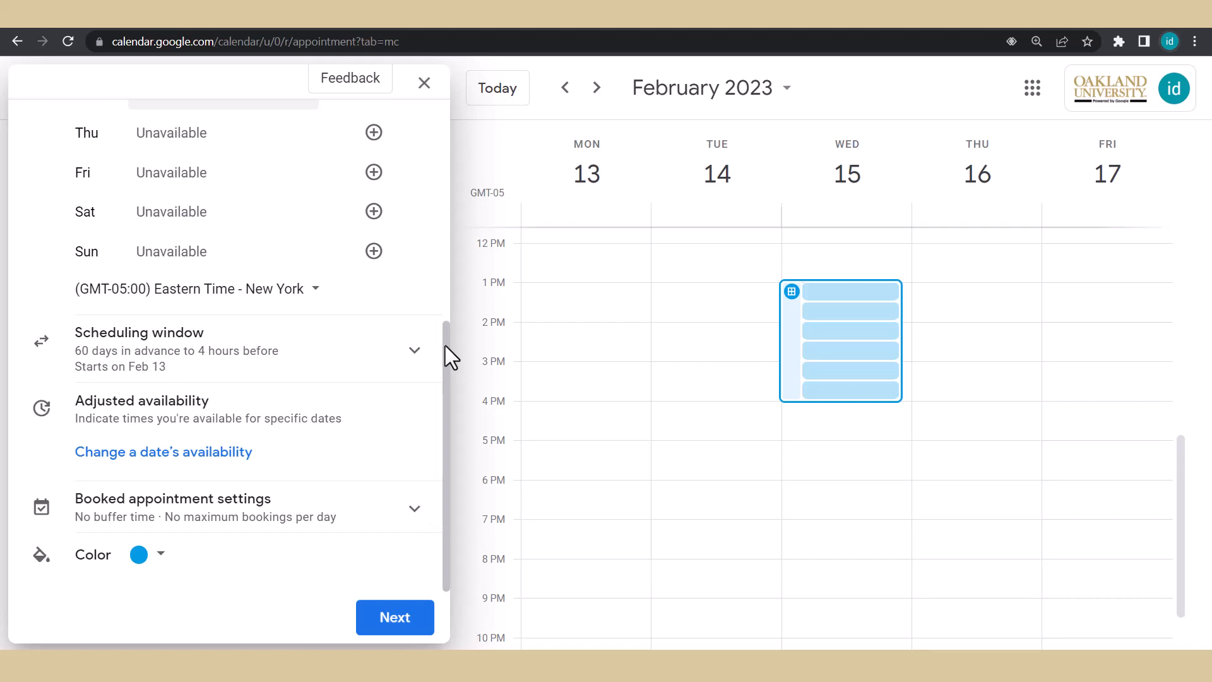
{"action": "left_click", "coordinate": [417, 353]}
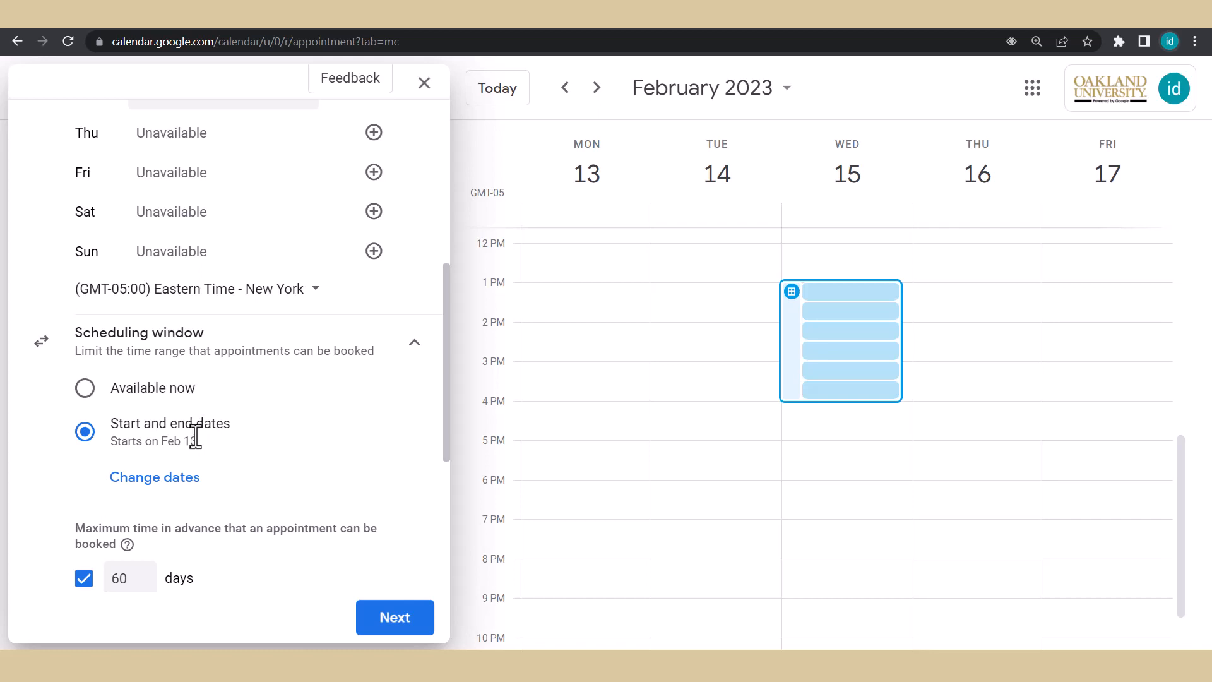
{"action": "left_click", "coordinate": [154, 477]}
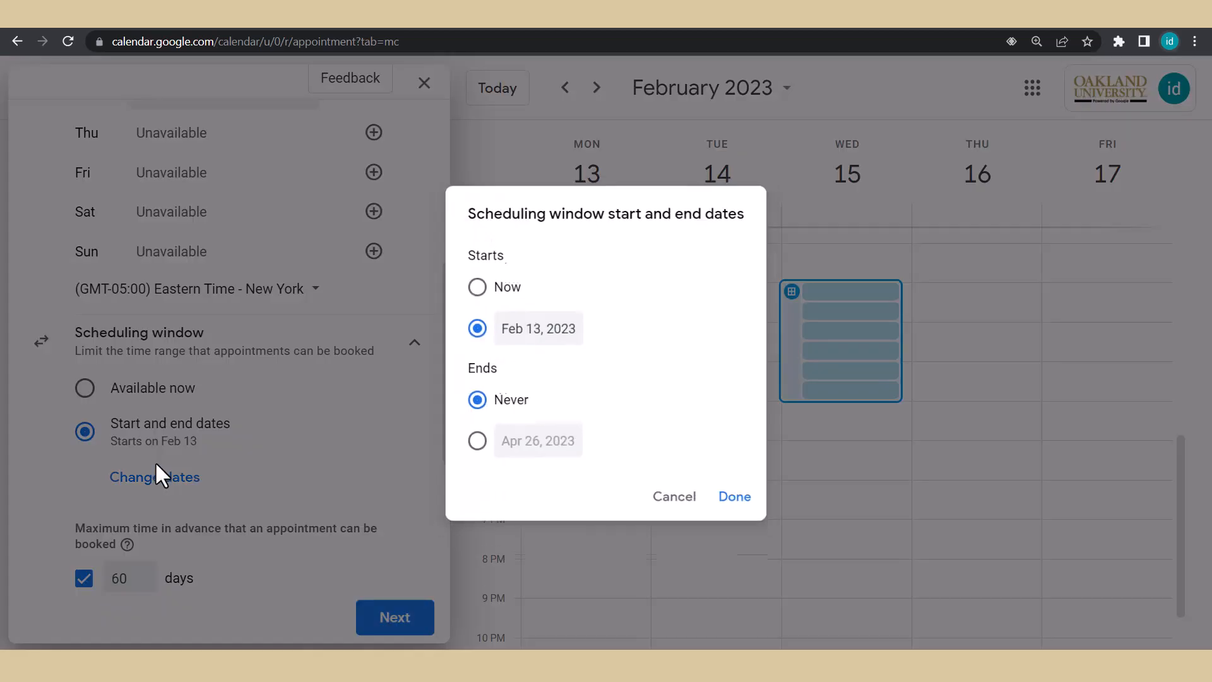
{"action": "left_click", "coordinate": [517, 325]}
{"action": "left_click", "coordinate": [559, 419]}
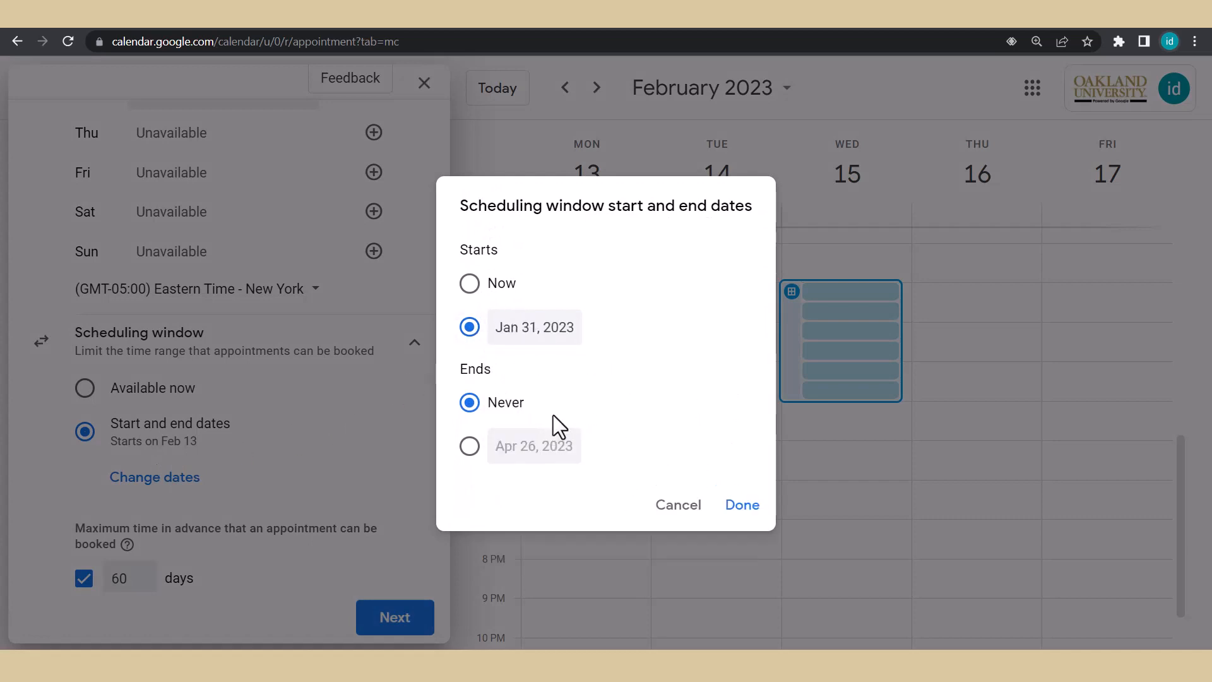
{"action": "left_click", "coordinate": [546, 447]}
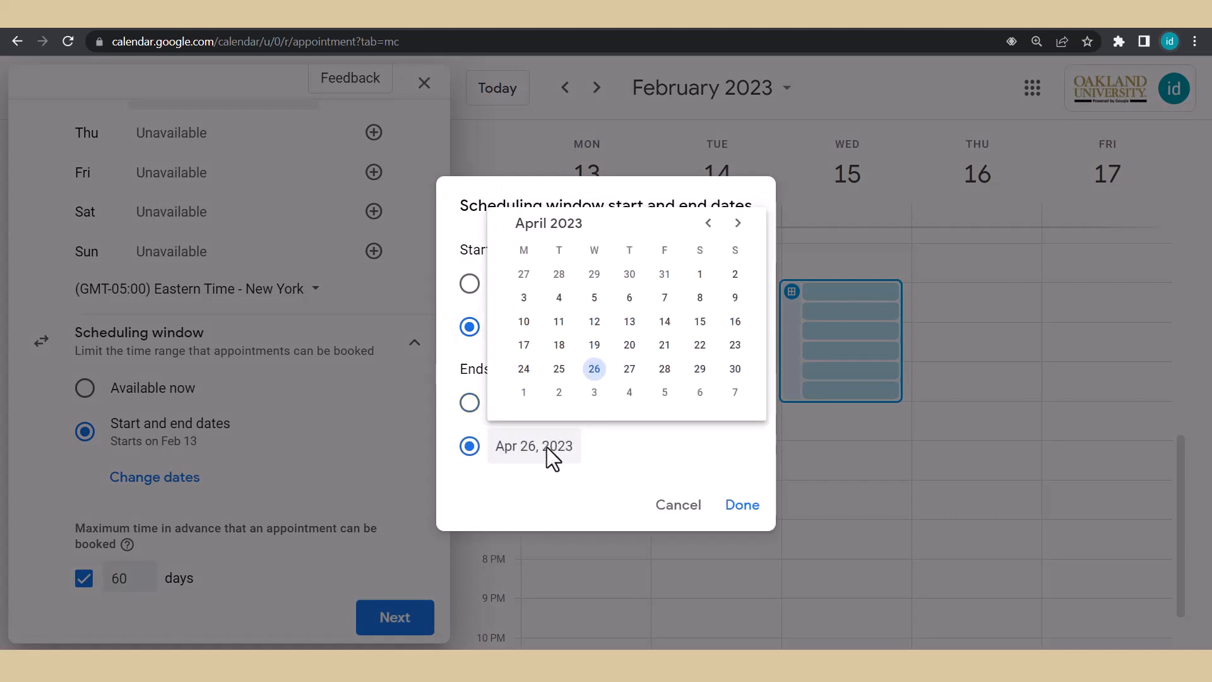
{"action": "left_click", "coordinate": [621, 447]}
{"action": "left_click", "coordinate": [743, 505]}
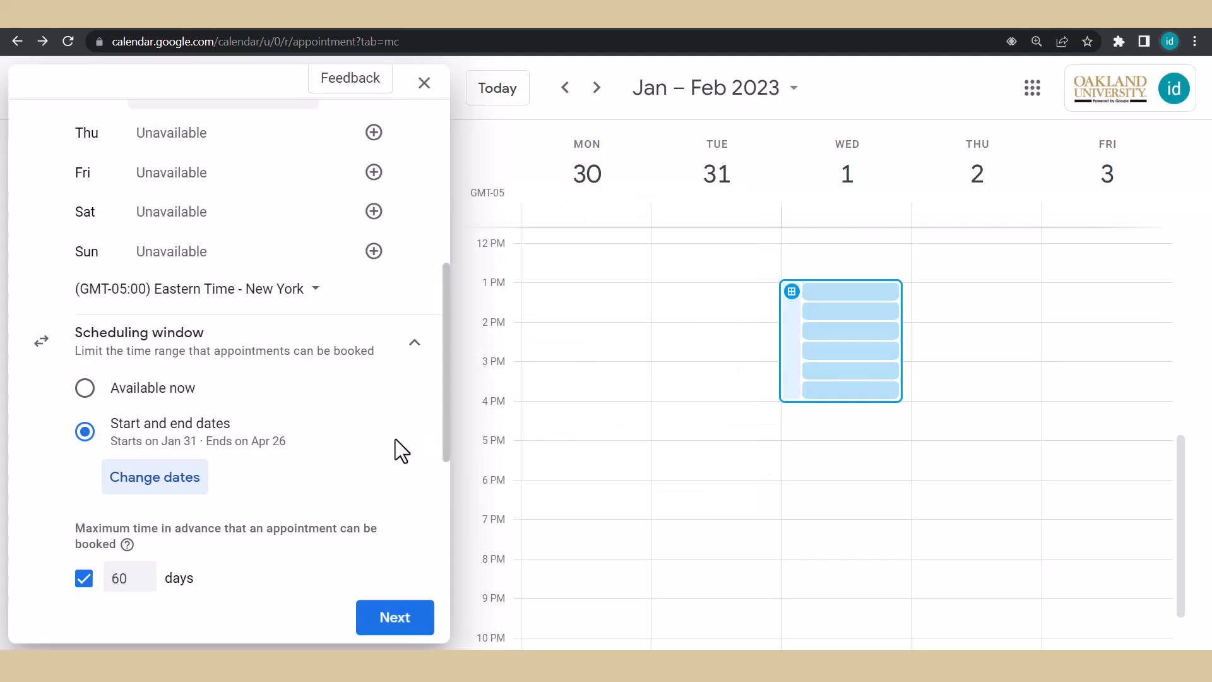
Set the minimum time before the appointment start that it can be booked to 24 hours
{"action": "scroll", "coordinate": [372, 454], "scroll_direction": "down", "scroll_amount": 2}
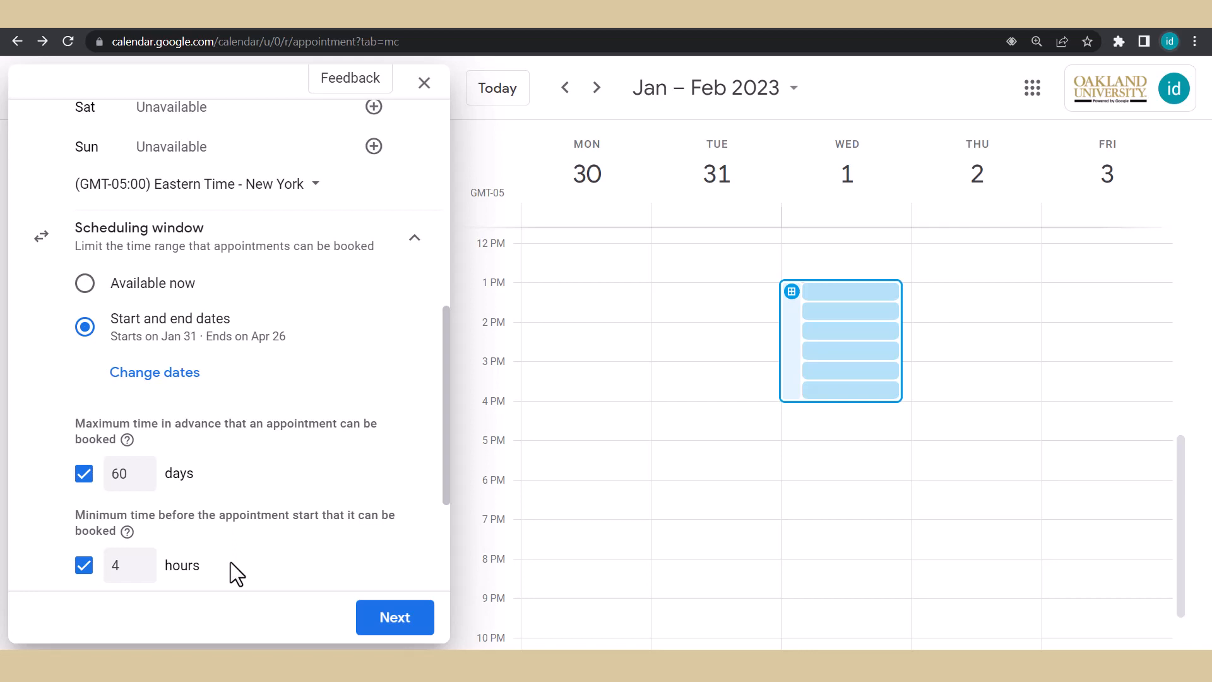
{"action": "left_click", "coordinate": [115, 565]}
{"action": "type", "text": "24"}
{"action": "left_click", "coordinate": [212, 561]}
Adjust the availability for specific dates, making Feb 28, Mar 1 and Mar 2, 2023 unavailable
{"action": "scroll", "coordinate": [449, 471], "scroll_direction": "down", "scroll_amount": 2}
{"action": "left_click_drag", "start_coordinate": [448, 472], "coordinate": [469, 553]}
{"action": "left_click", "coordinate": [139, 456]}
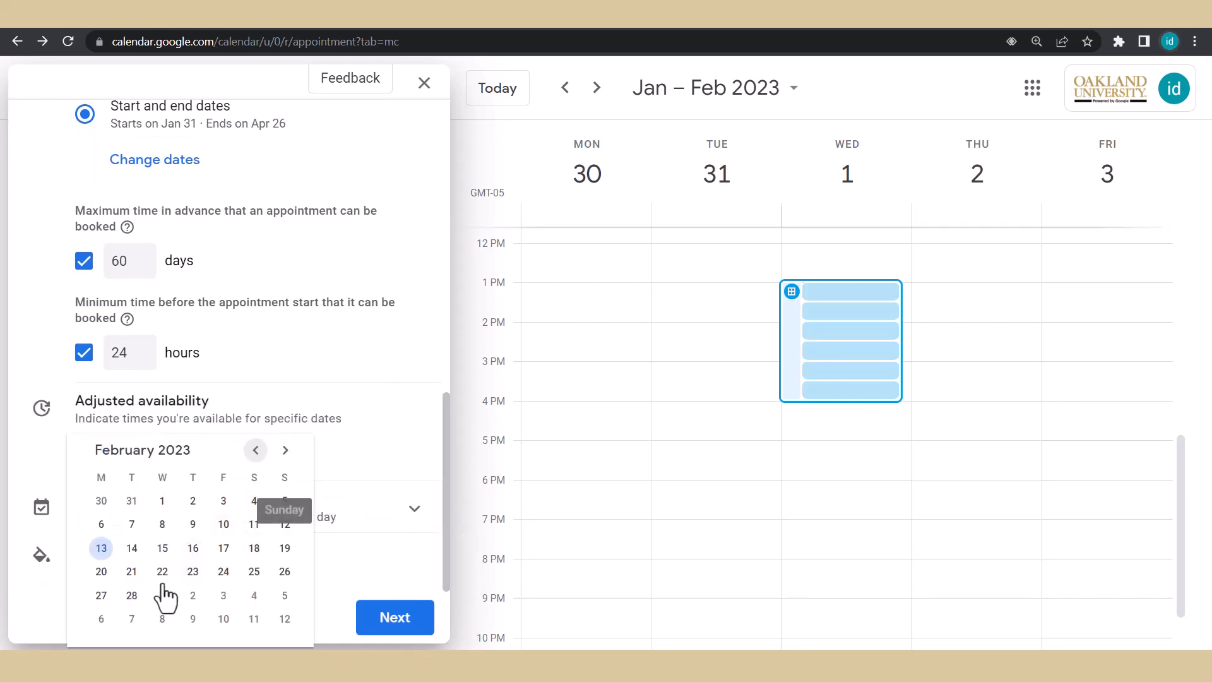
{"action": "left_click", "coordinate": [131, 595]}
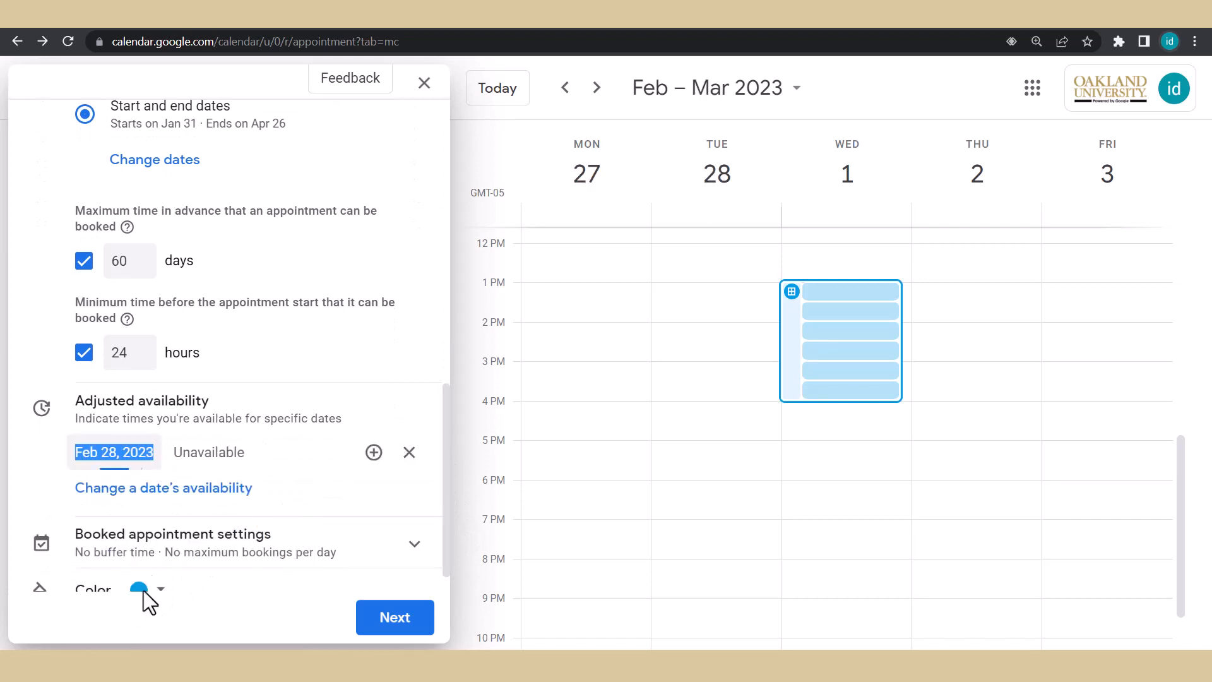
{"action": "left_click", "coordinate": [214, 495]}
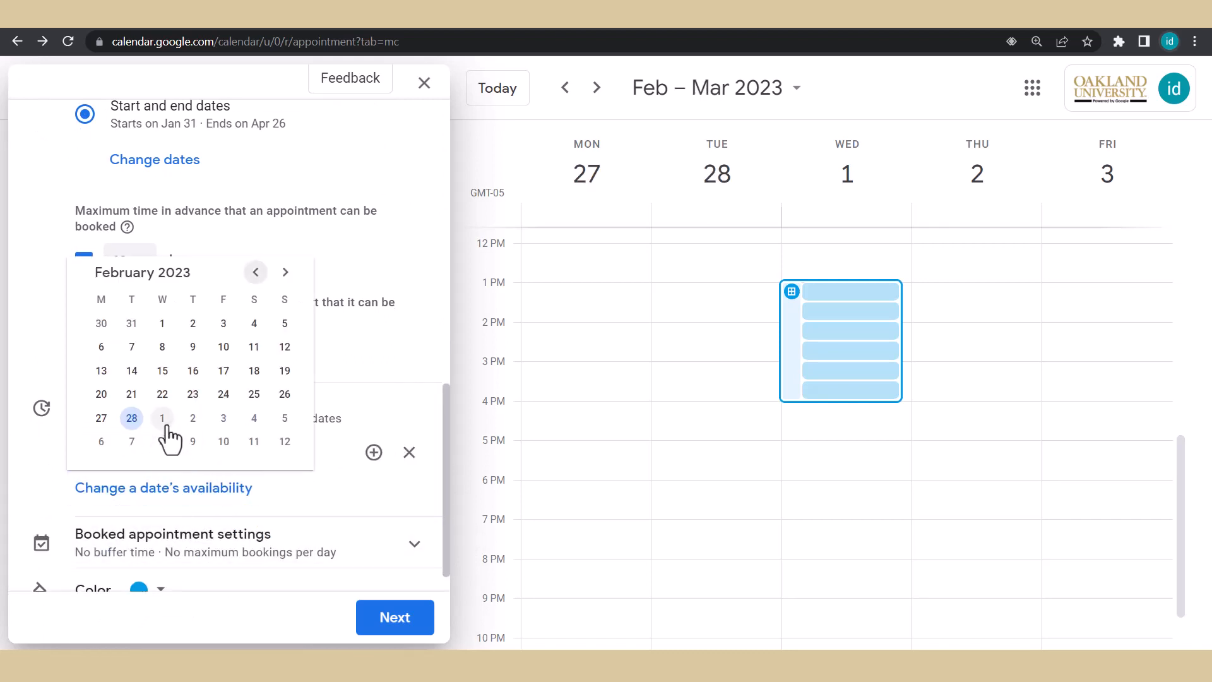
{"action": "left_click", "coordinate": [165, 423]}
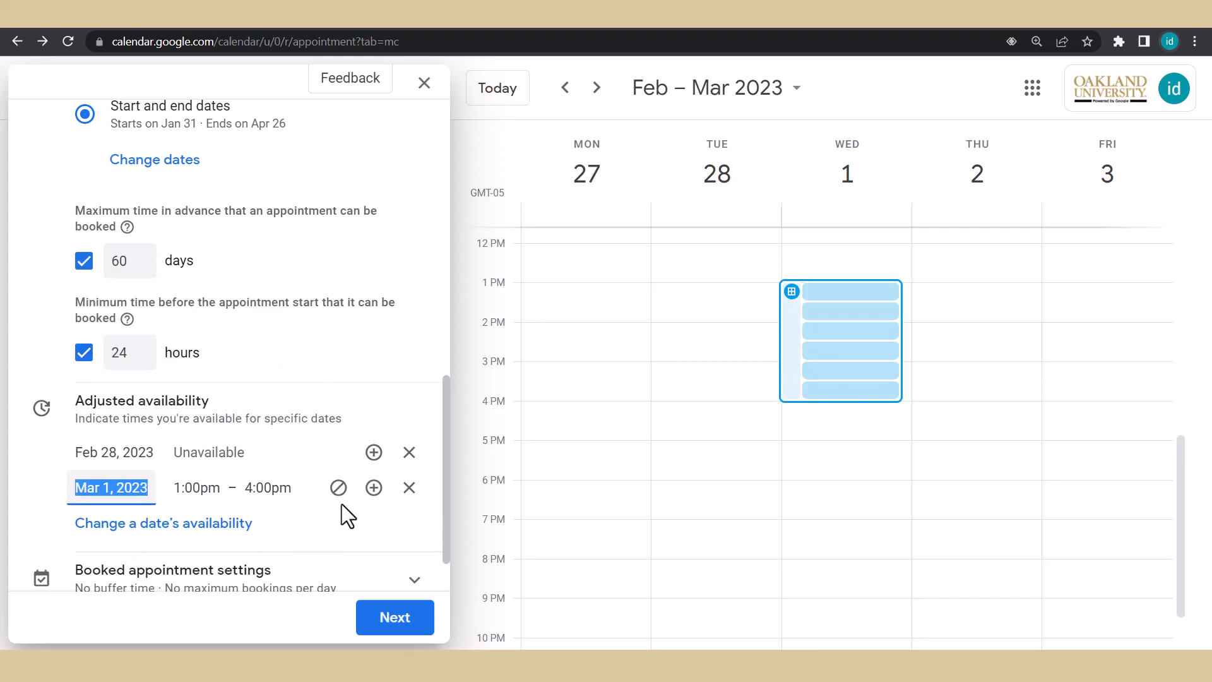
{"action": "left_click", "coordinate": [213, 488]}
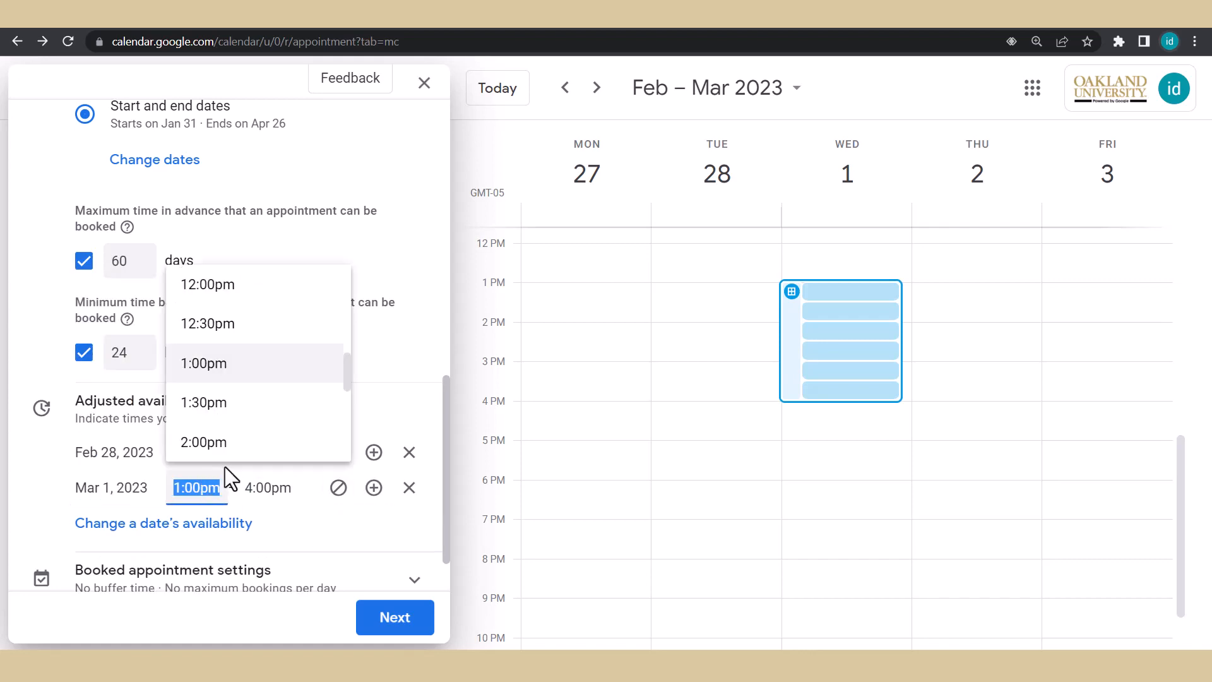
{"action": "left_click", "coordinate": [339, 488]}
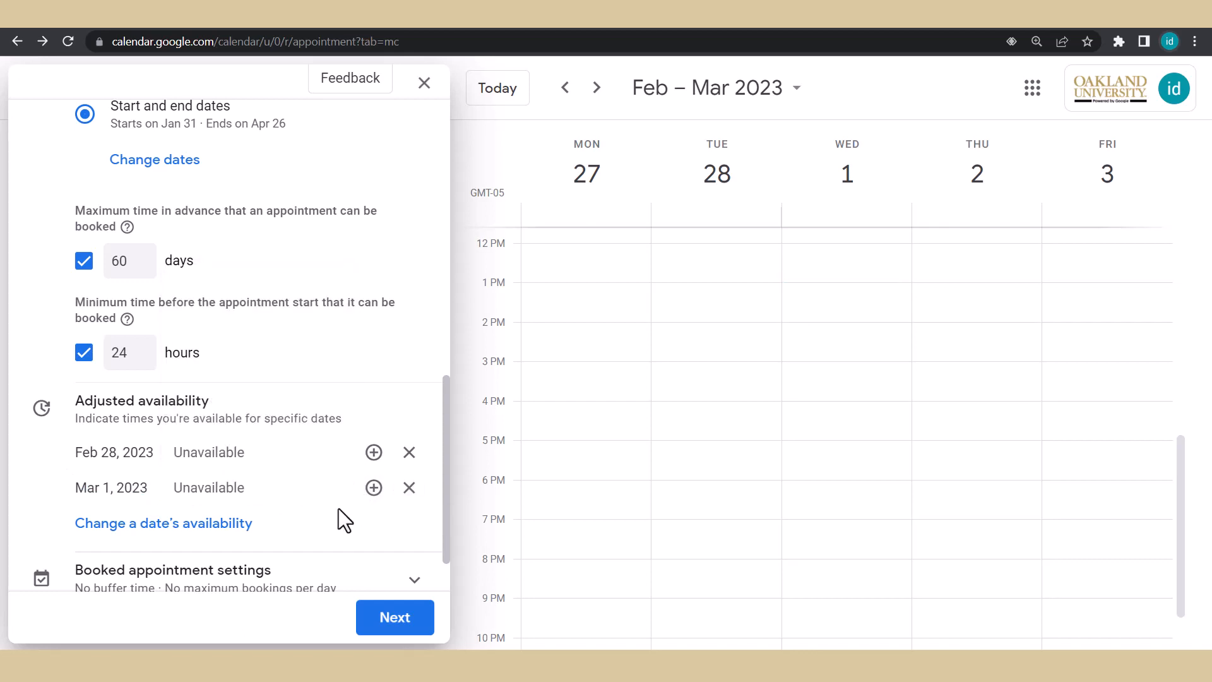
{"action": "left_click", "coordinate": [256, 523]}
Expand the booked appointment settings to show the buffer time and maximum bookings per day options
{"action": "scroll", "coordinate": [449, 473], "scroll_direction": "down", "scroll_amount": 2}
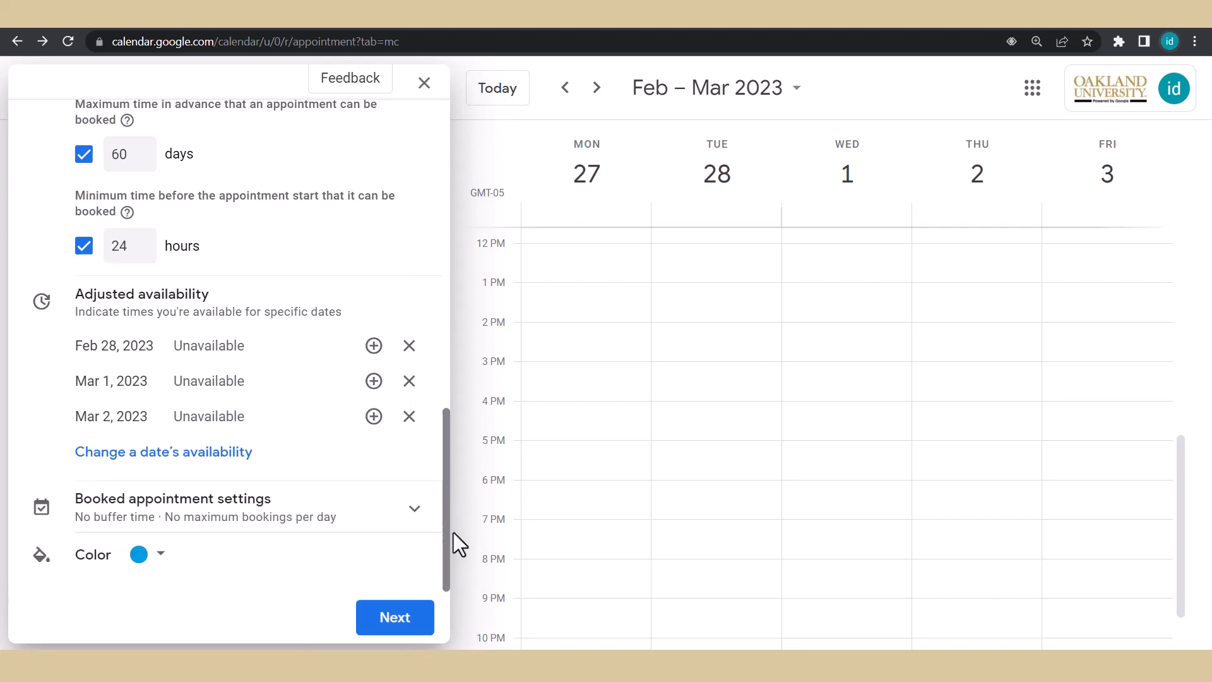
{"action": "left_click", "coordinate": [411, 516]}
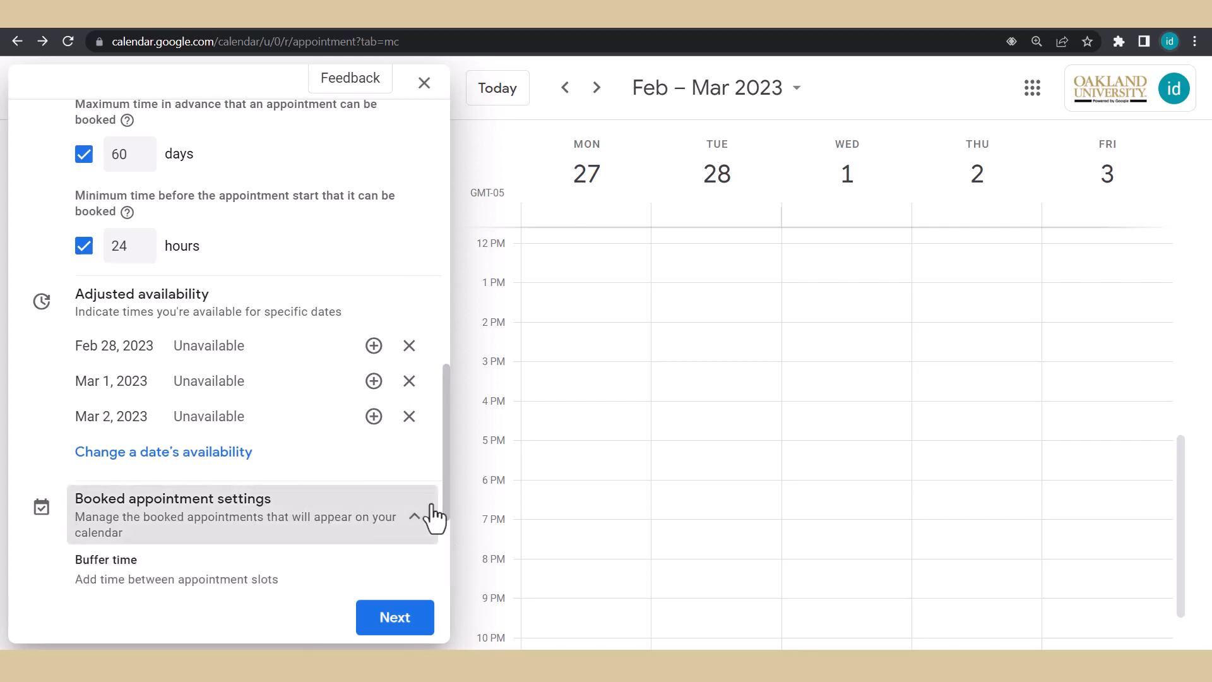
{"action": "left_click_drag", "start_coordinate": [449, 479], "coordinate": [447, 573]}
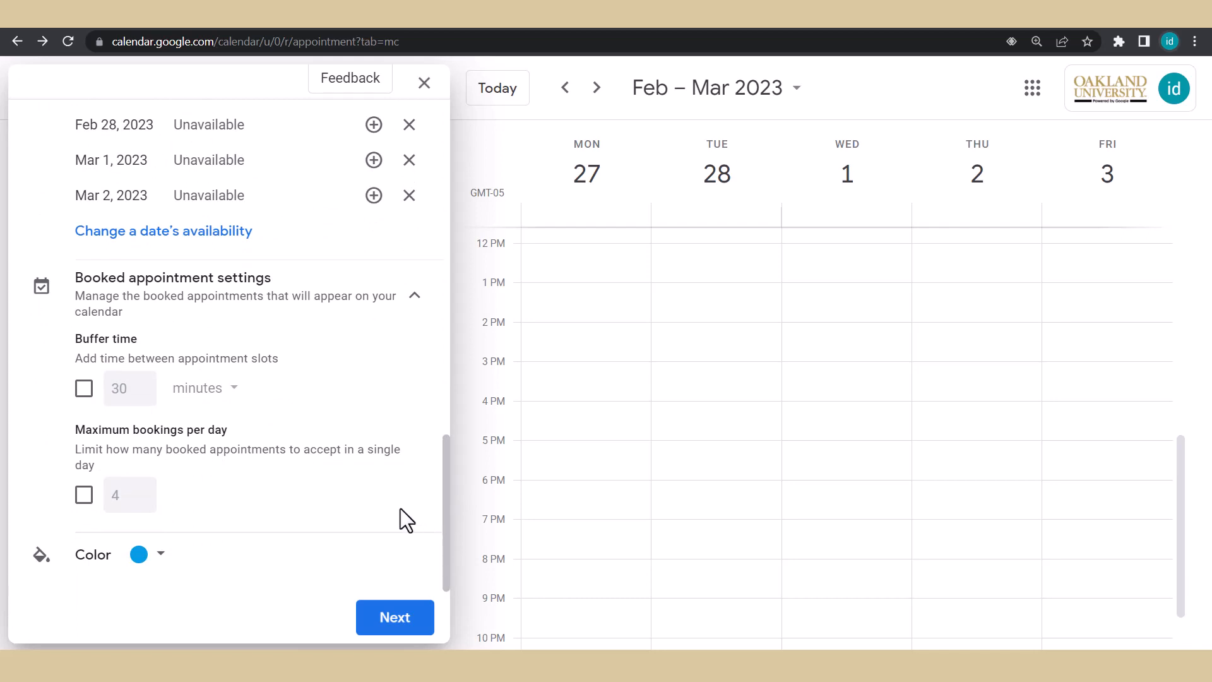
Try a 30-minute and a 10-minute buffer time between appointment slots, turning the buffer off again each time
{"action": "left_click", "coordinate": [84, 388]}
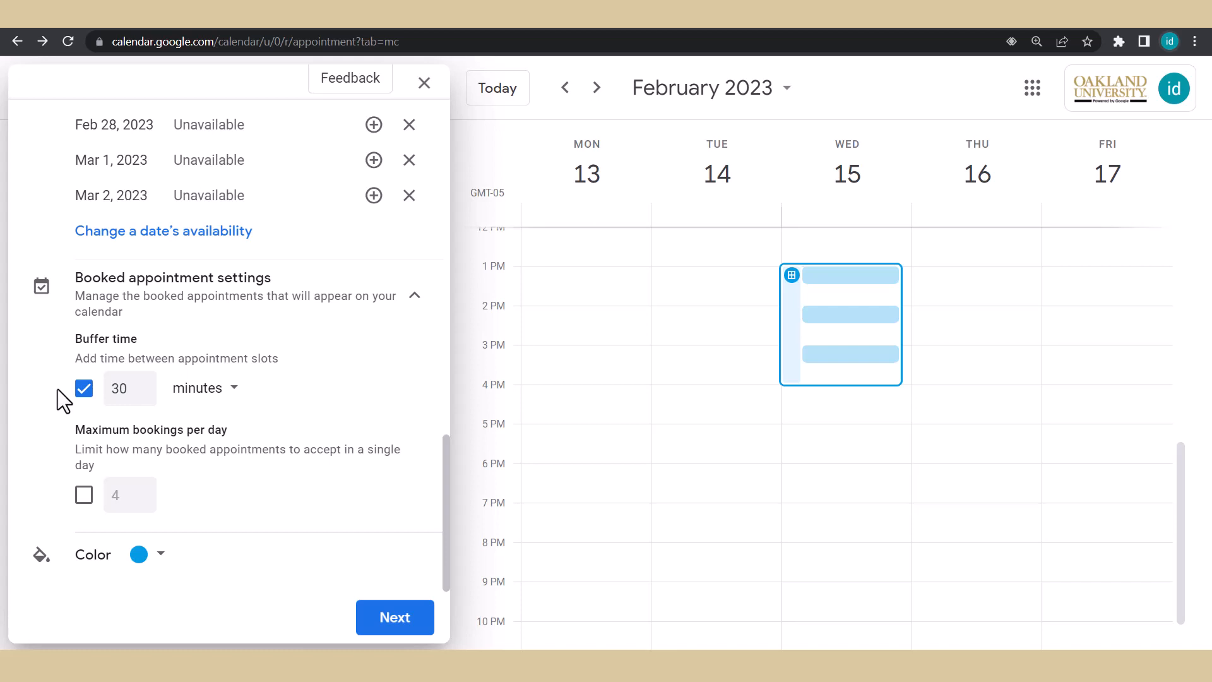
{"action": "left_click", "coordinate": [84, 388]}
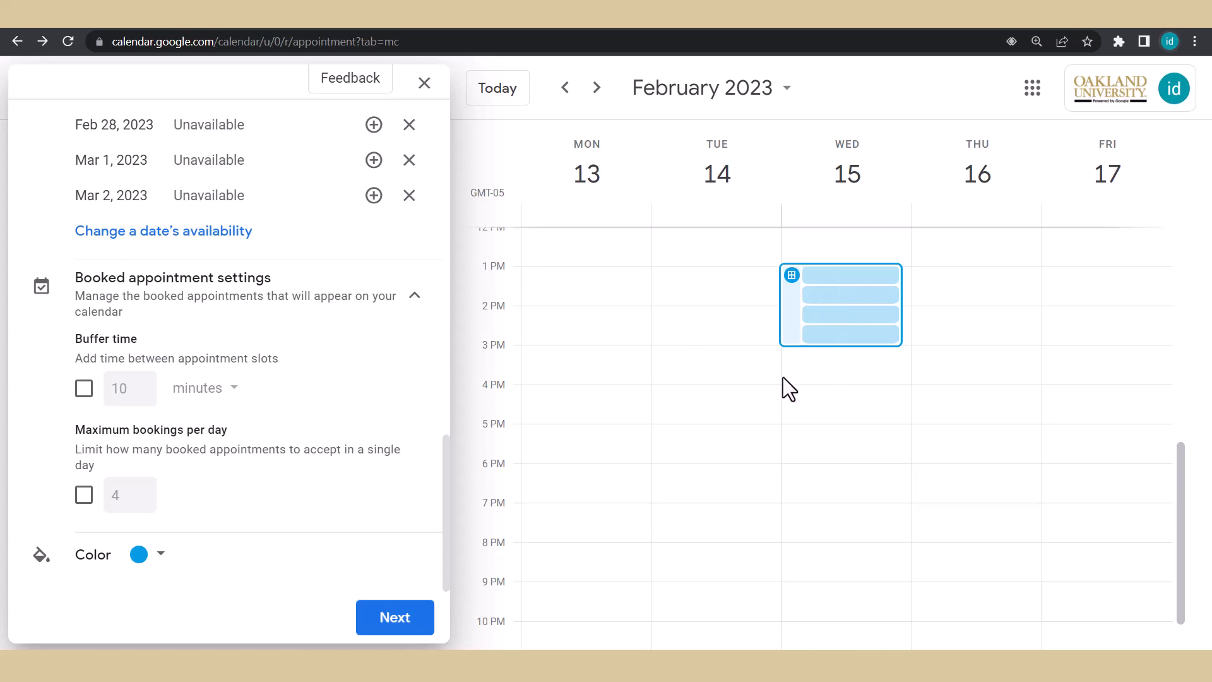
{"action": "left_click", "coordinate": [84, 387]}
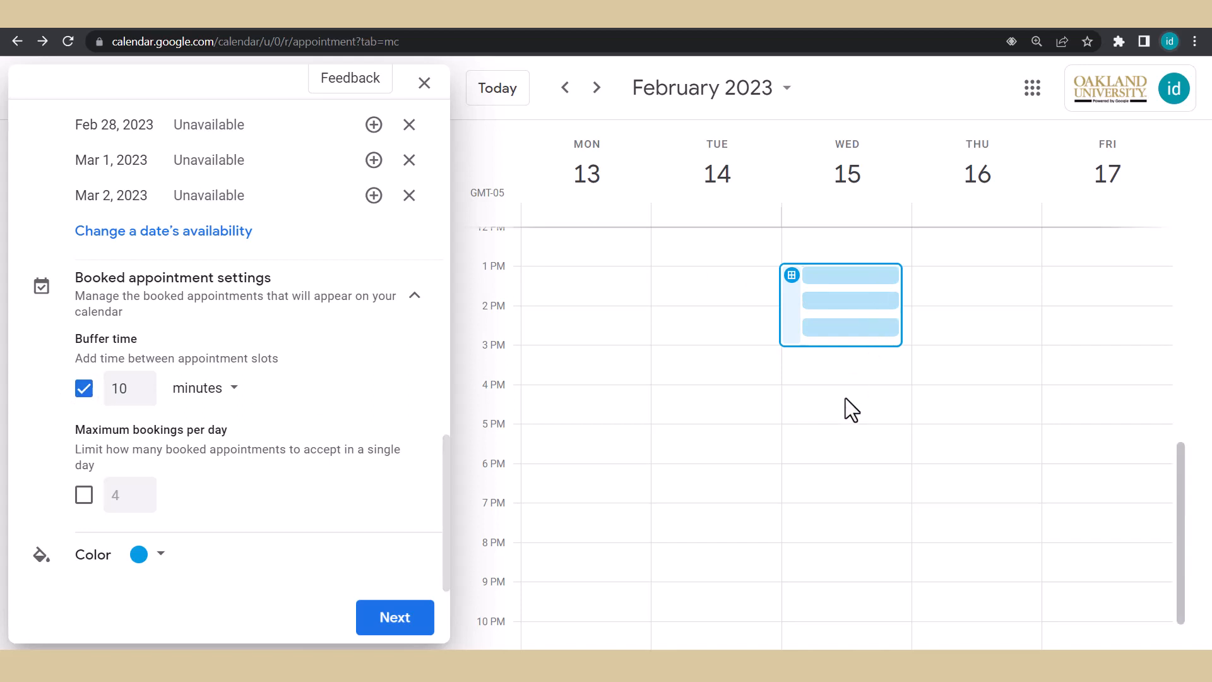
{"action": "left_click", "coordinate": [84, 388]}
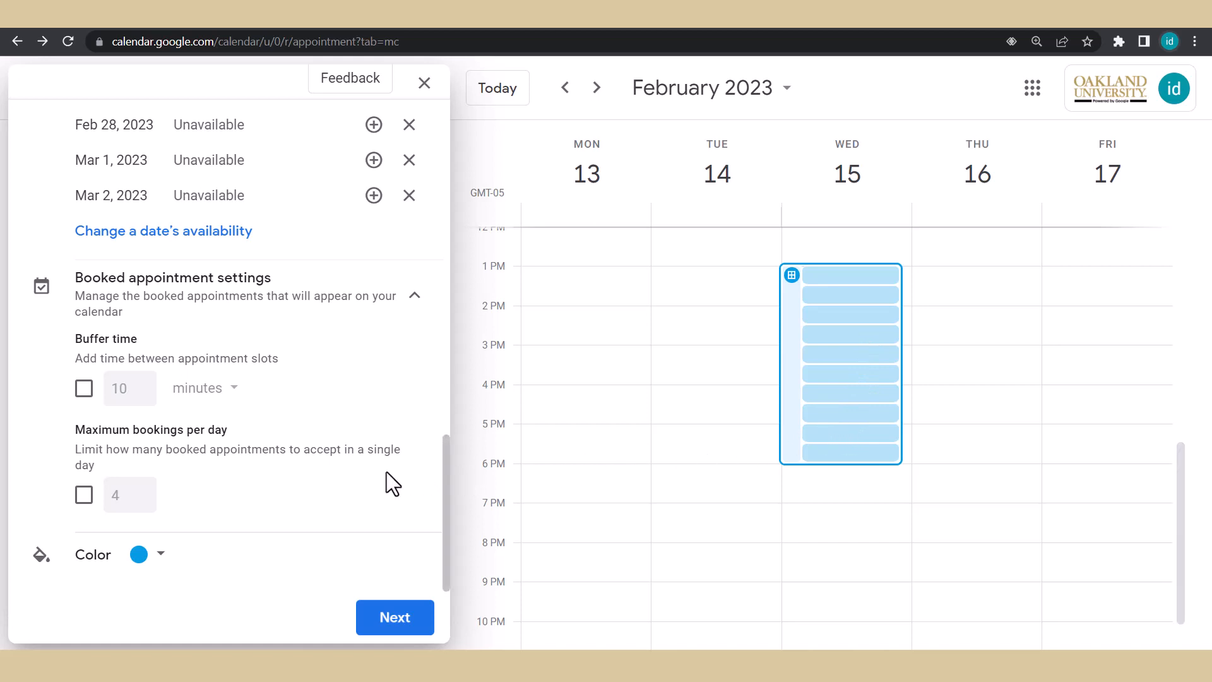
Limit the maximum bookings per day to 2
{"action": "left_click", "coordinate": [83, 495]}
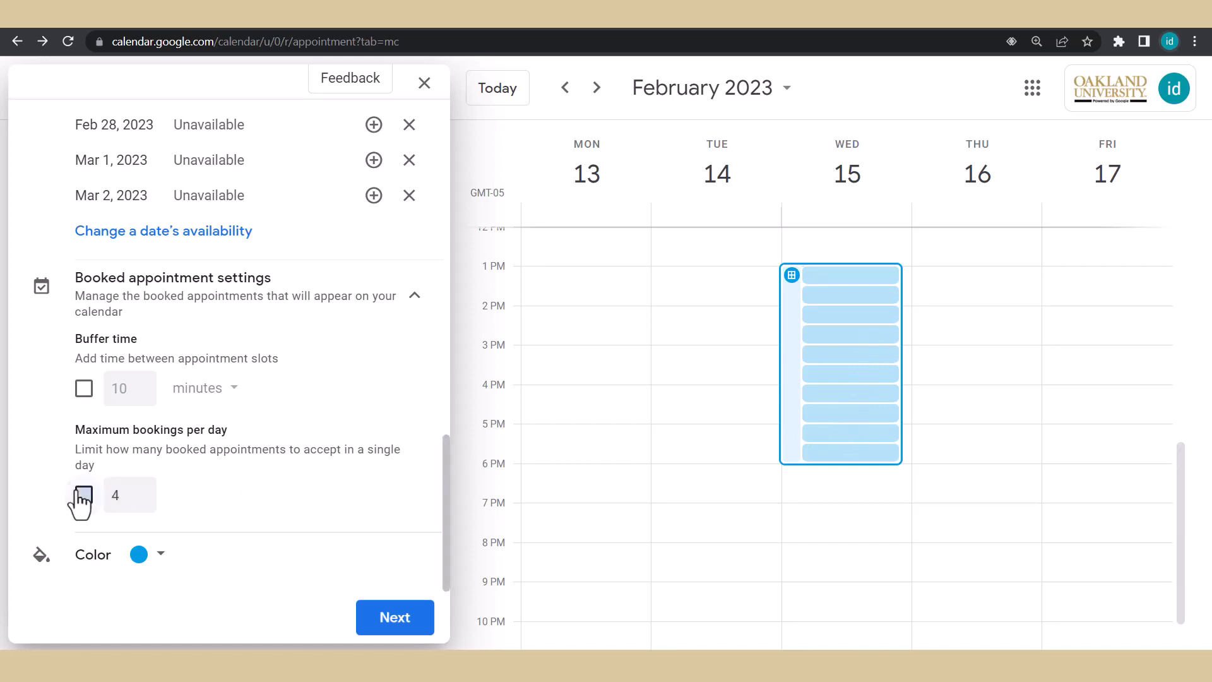
{"action": "left_click", "coordinate": [114, 494]}
{"action": "type", "text": "2"}
{"action": "left_click", "coordinate": [305, 502]}
Change the appointment schedule's color to light red and continue to the booking page details
{"action": "left_click", "coordinate": [144, 556]}
{"action": "left_click", "coordinate": [167, 582]}
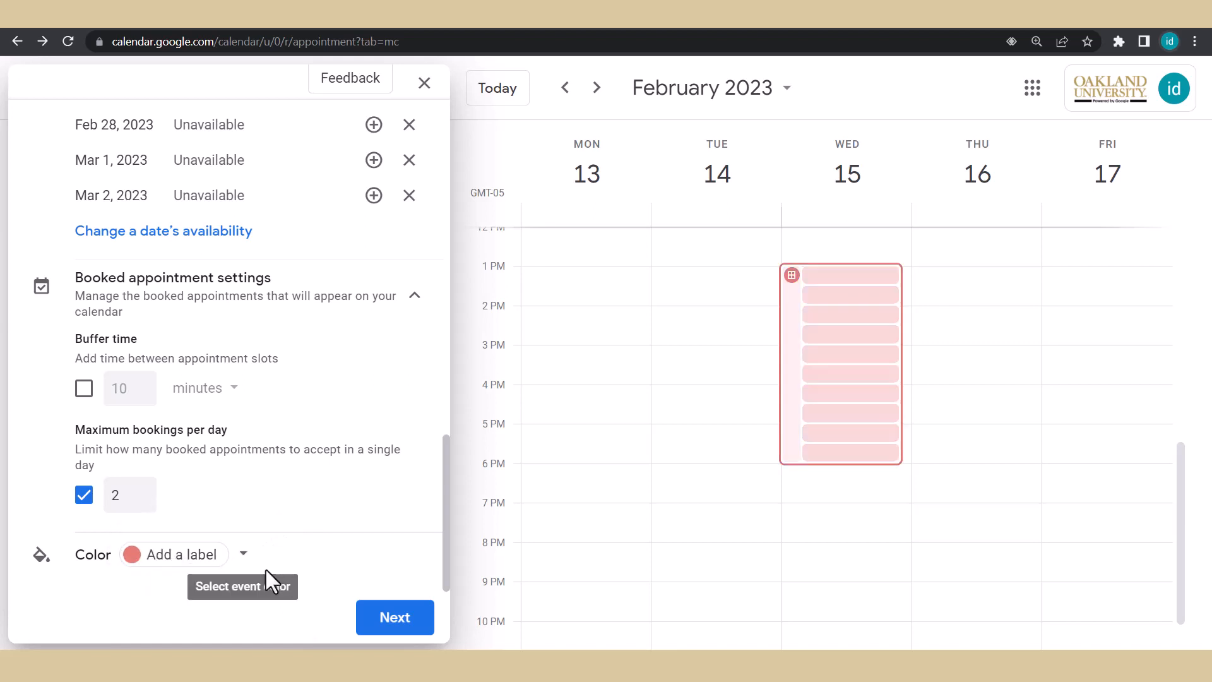
{"action": "left_click", "coordinate": [394, 620]}
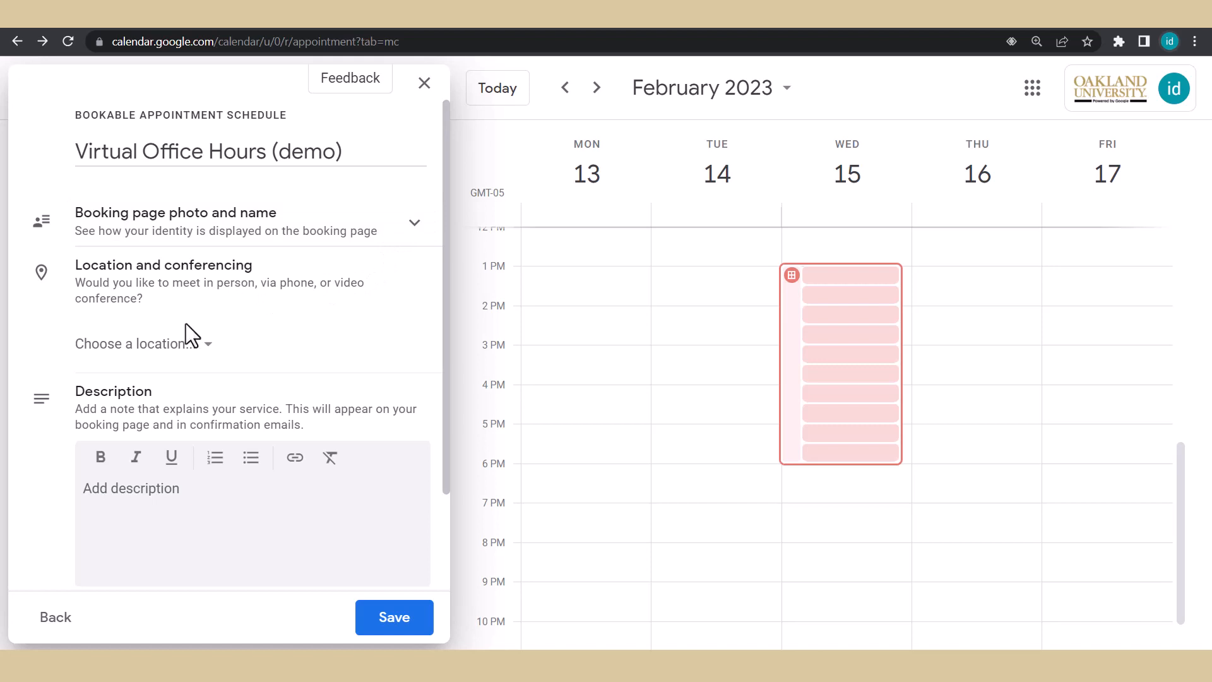
{"action": "left_click", "coordinate": [178, 344]}
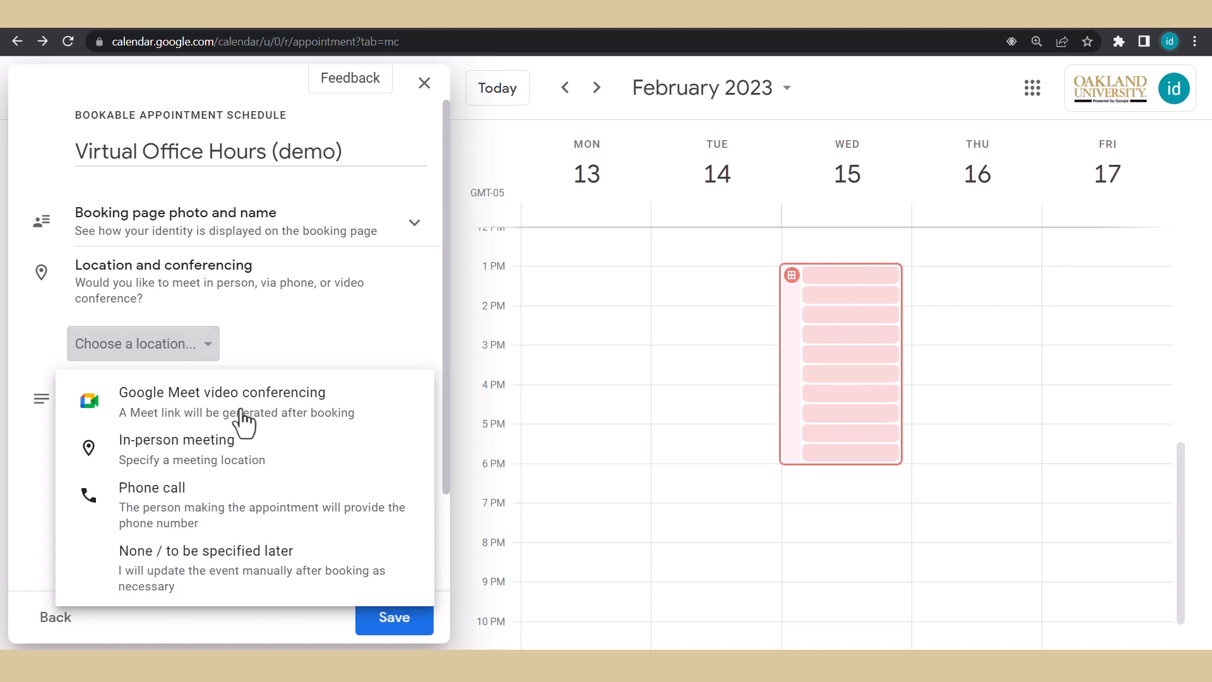
{"action": "left_click", "coordinate": [232, 577]}
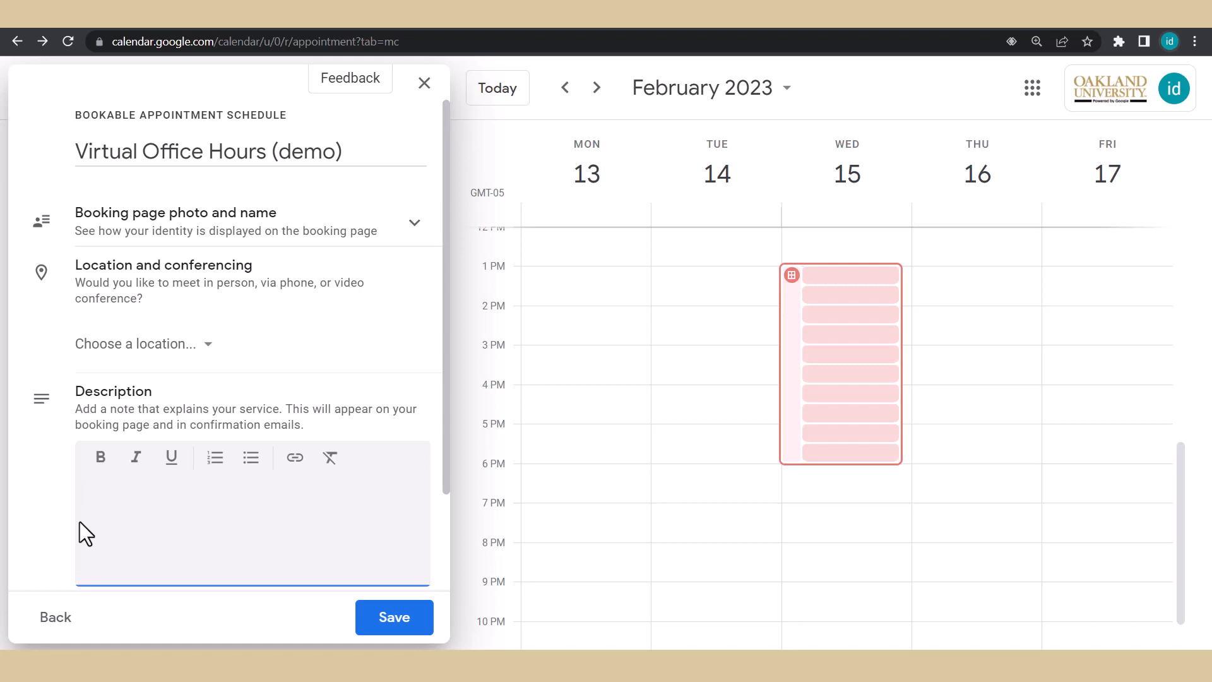
{"action": "type", "text": "https://oakland-edu.zoom.us/j/examplelink"}
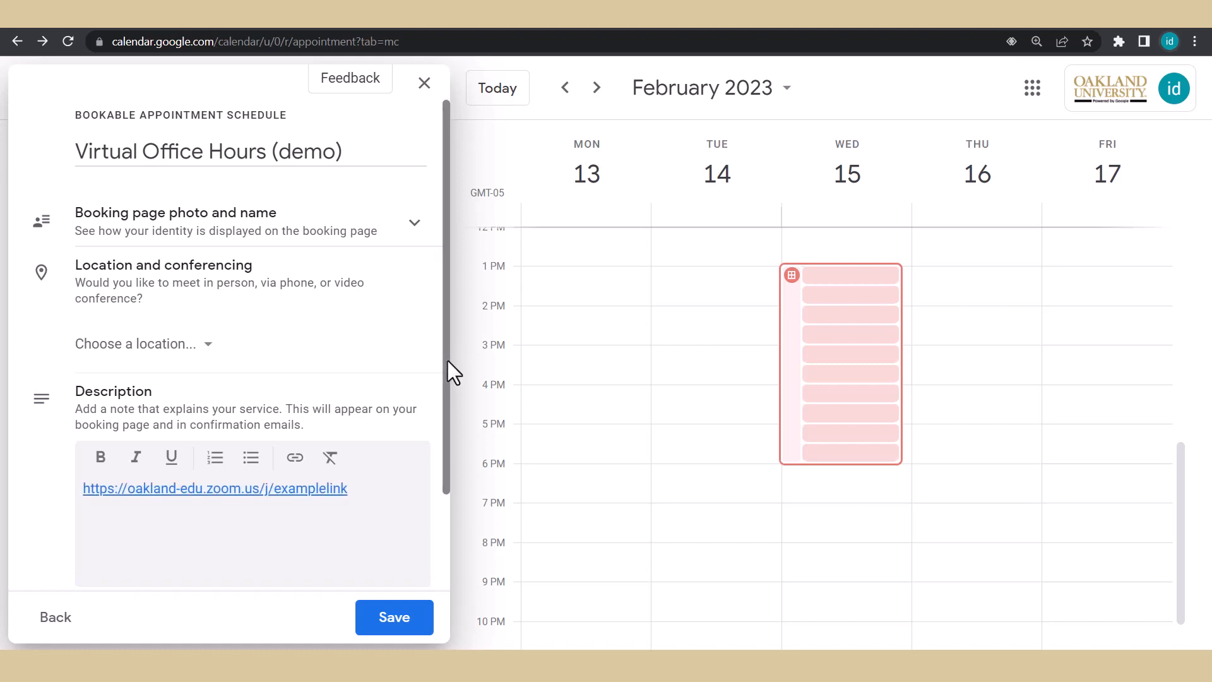
Add the required custom item "Course number and CRN (Ex: FLM-1150-12345)" to the schedule's booking form
{"action": "left_click_drag", "start_coordinate": [448, 361], "coordinate": [442, 508]}
{"action": "left_click", "coordinate": [417, 503]}
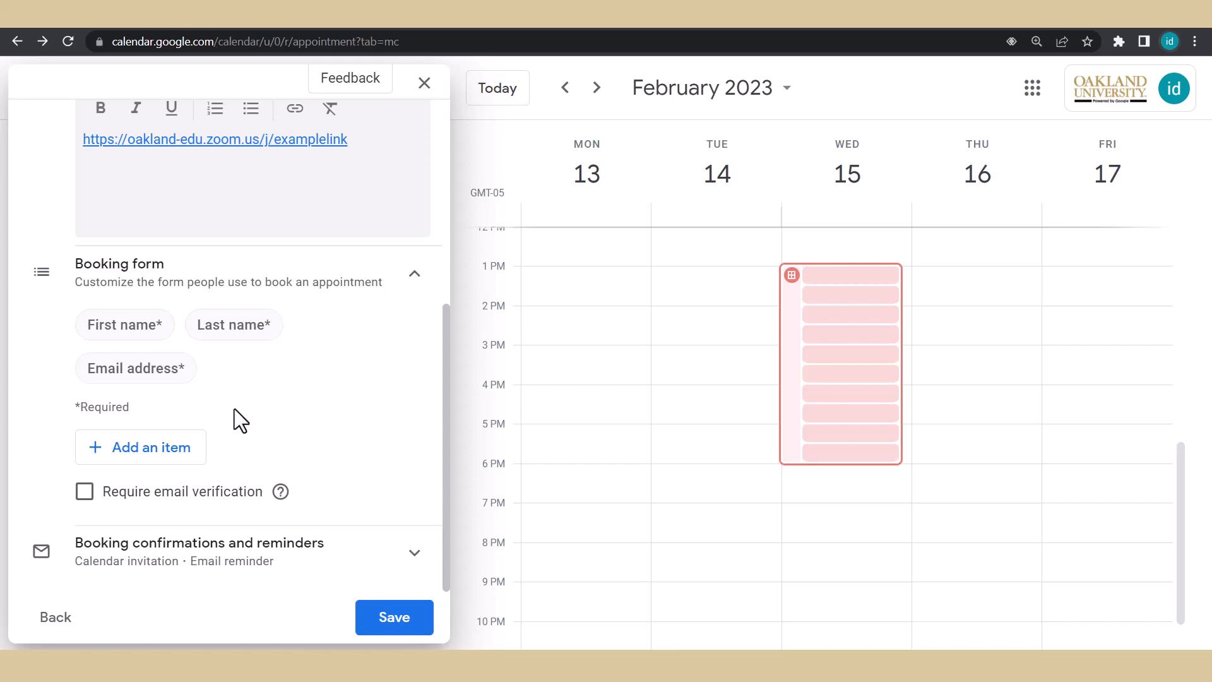
{"action": "left_click", "coordinate": [196, 447]}
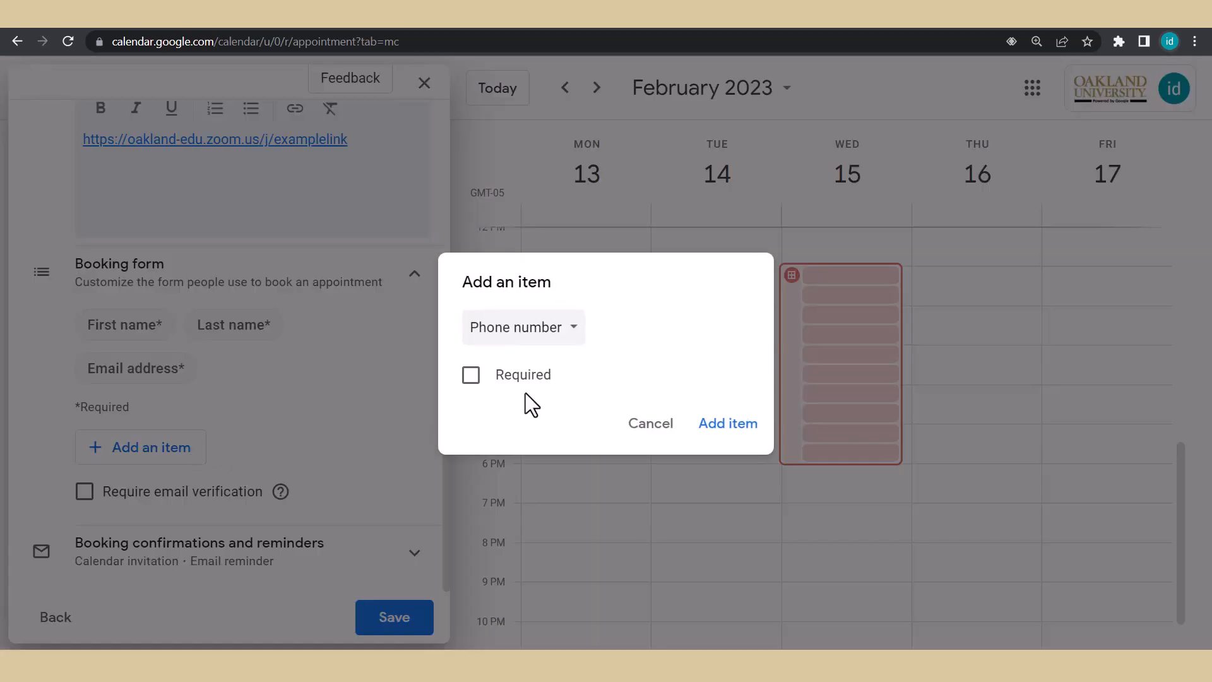
{"action": "left_click", "coordinate": [566, 332]}
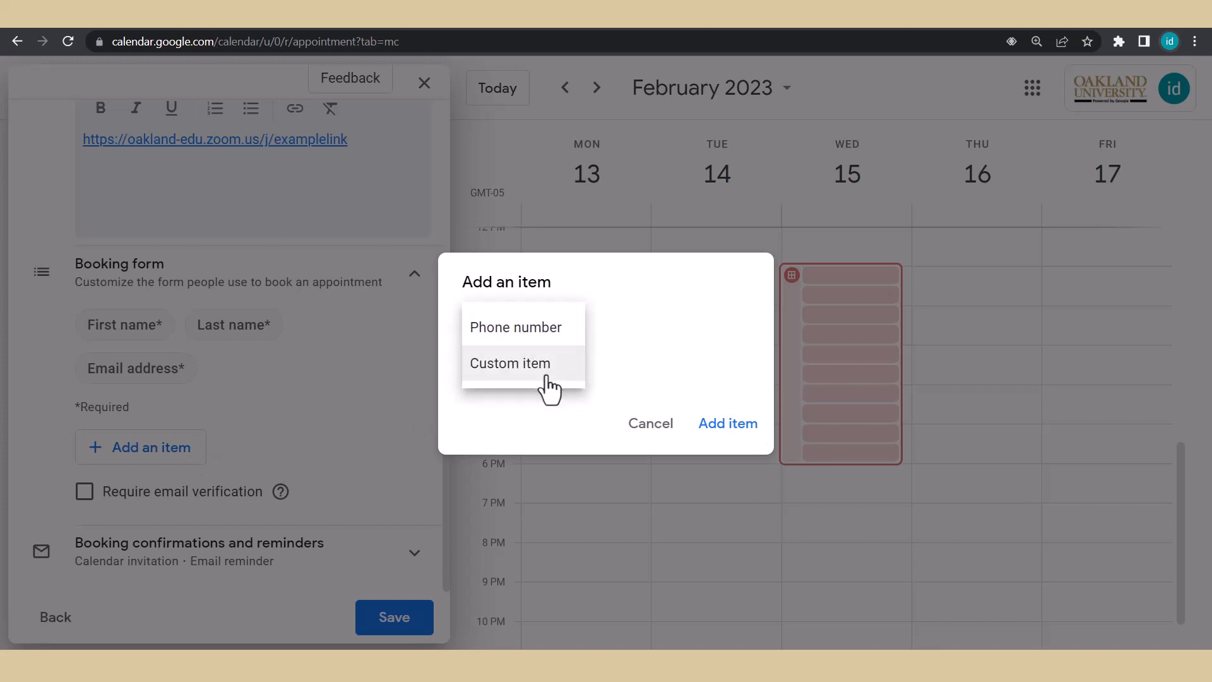
{"action": "left_click", "coordinate": [547, 367]}
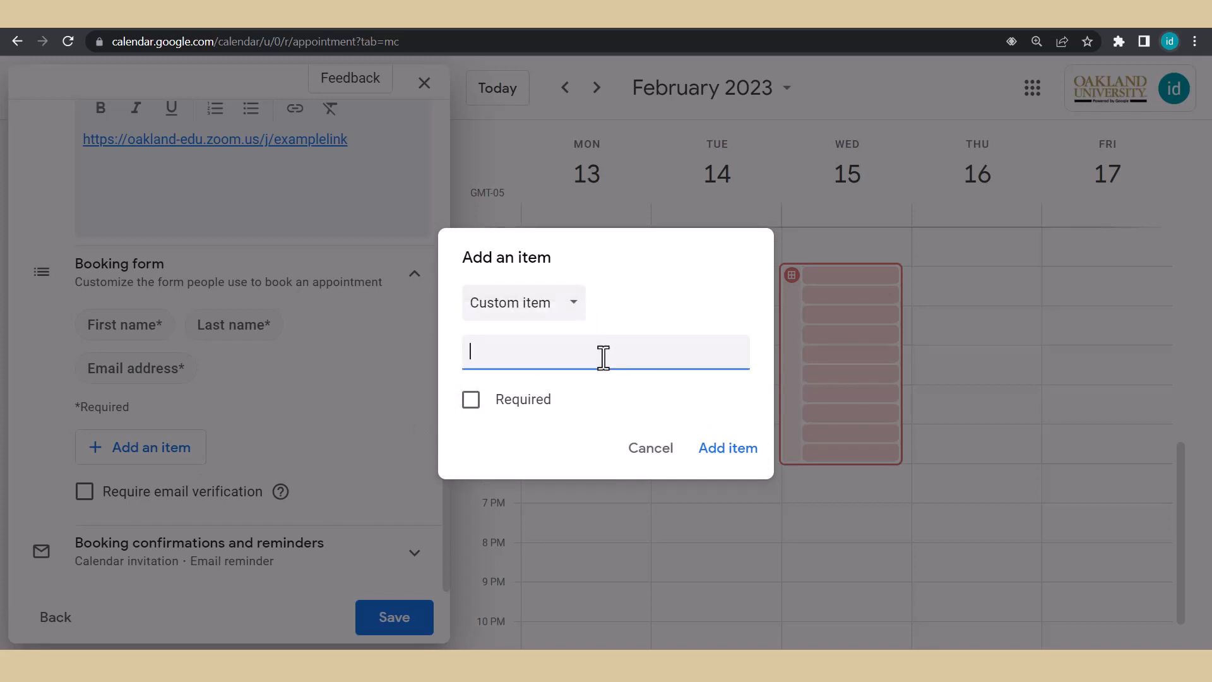
{"action": "type", "text": "Course number and CRN (Ex: FLM-1150-12345)"}
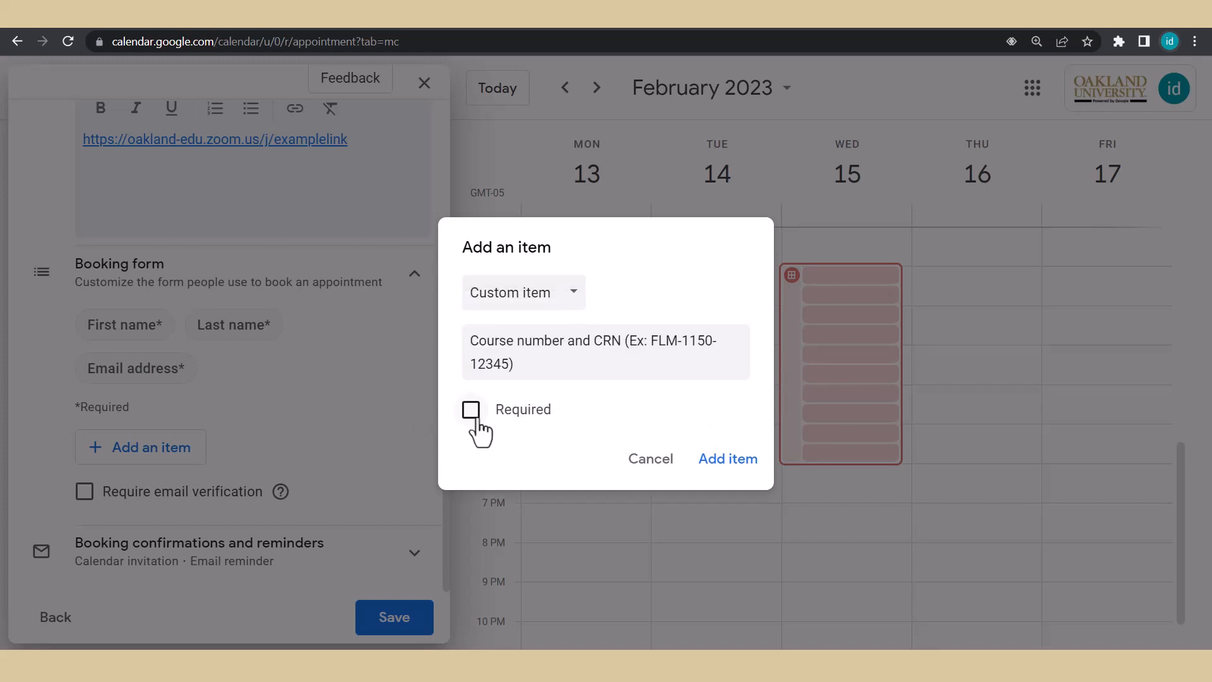
{"action": "left_click", "coordinate": [475, 421]}
{"action": "left_click", "coordinate": [752, 473]}
Add a second email reminder 10 minutes before the appointment and save the appointment schedule
{"action": "scroll", "coordinate": [439, 505], "scroll_direction": "down", "scroll_amount": 1}
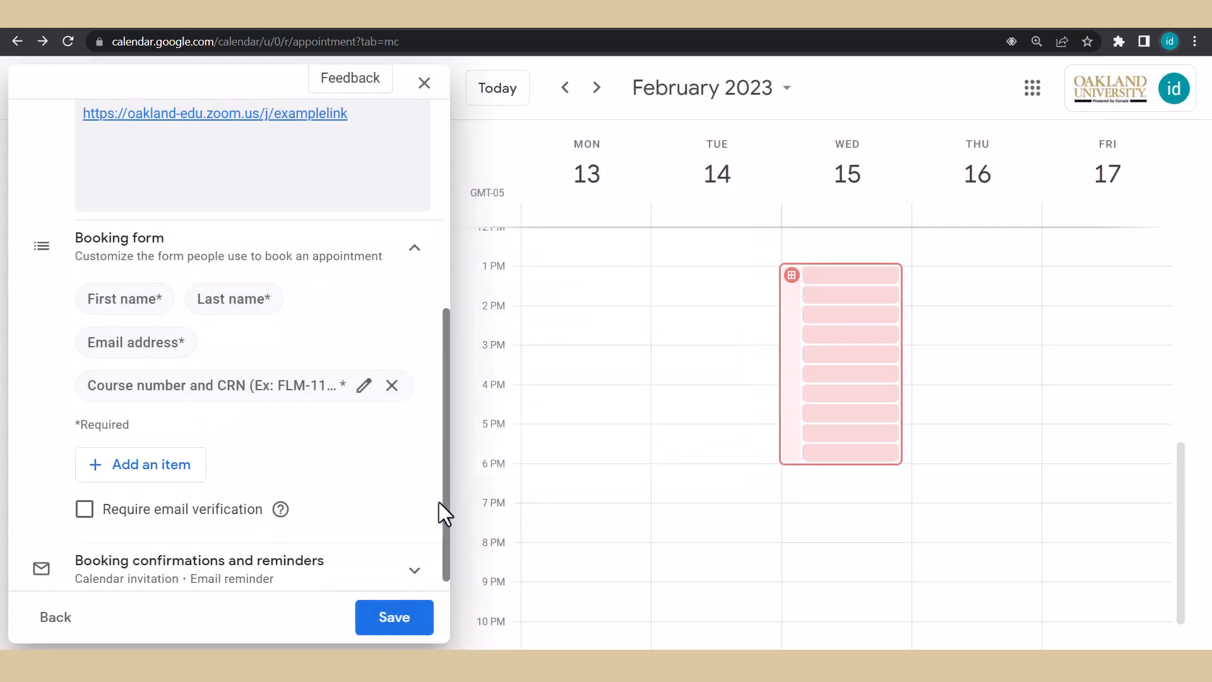
{"action": "left_click", "coordinate": [414, 554]}
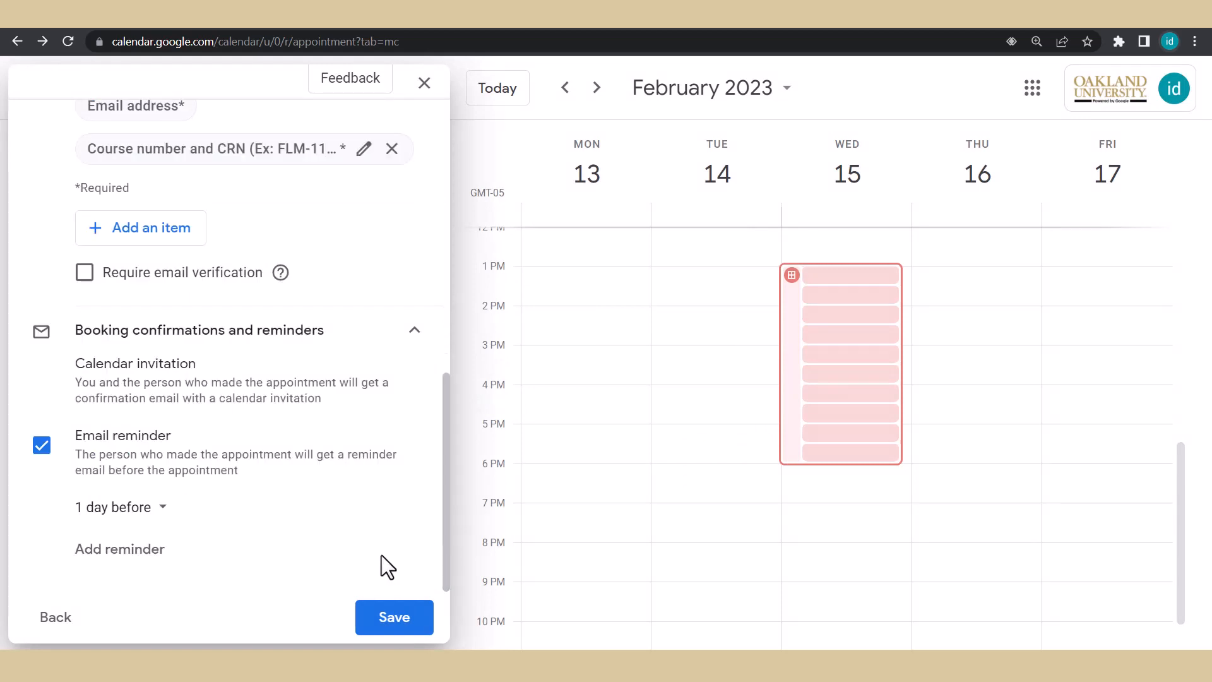
{"action": "left_click", "coordinate": [150, 559]}
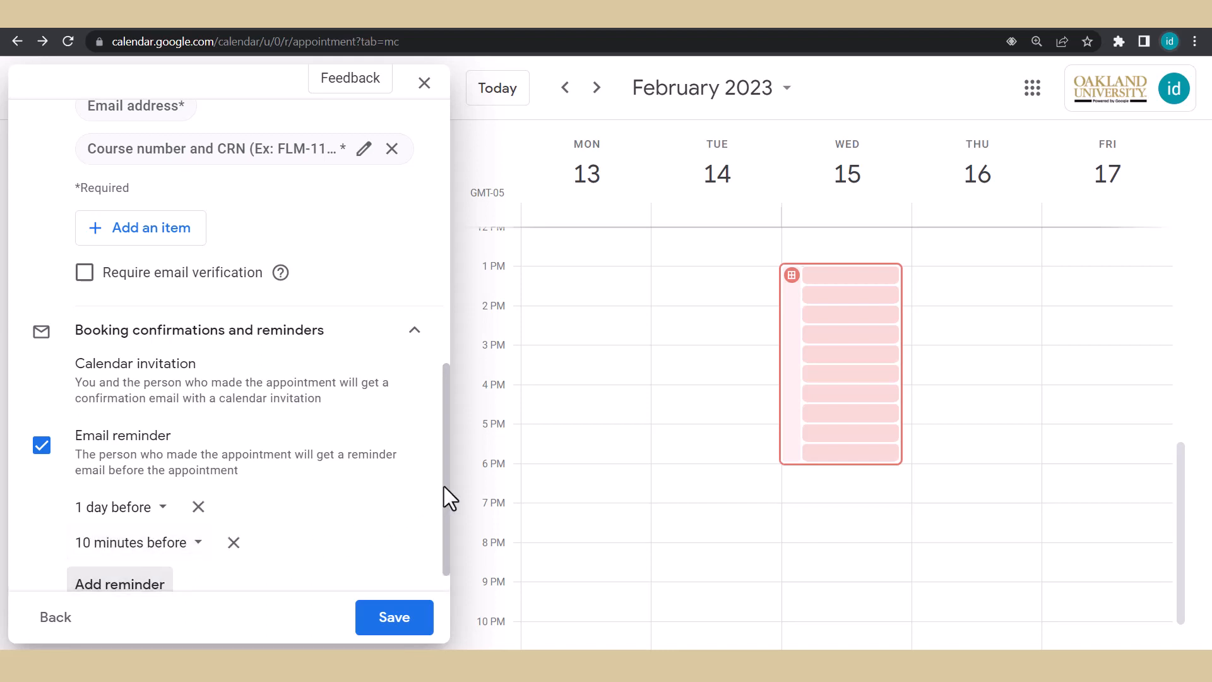
{"action": "scroll", "coordinate": [445, 486], "scroll_direction": "down", "scroll_amount": 1}
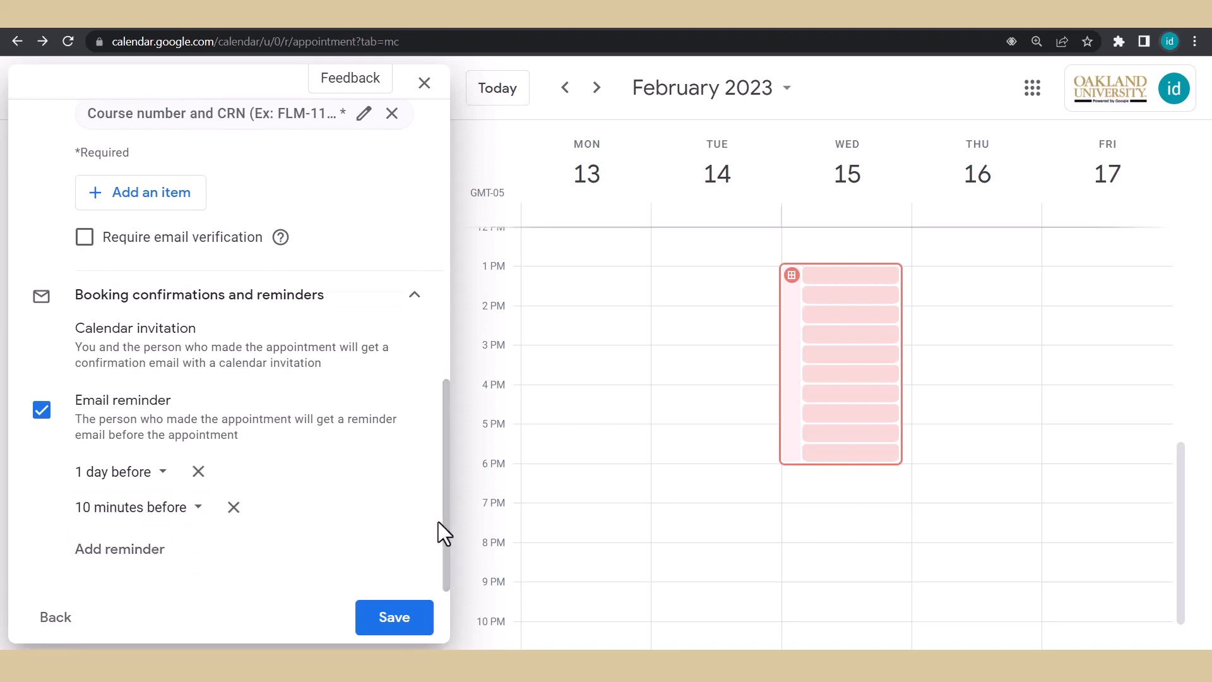
{"action": "left_click", "coordinate": [429, 629]}
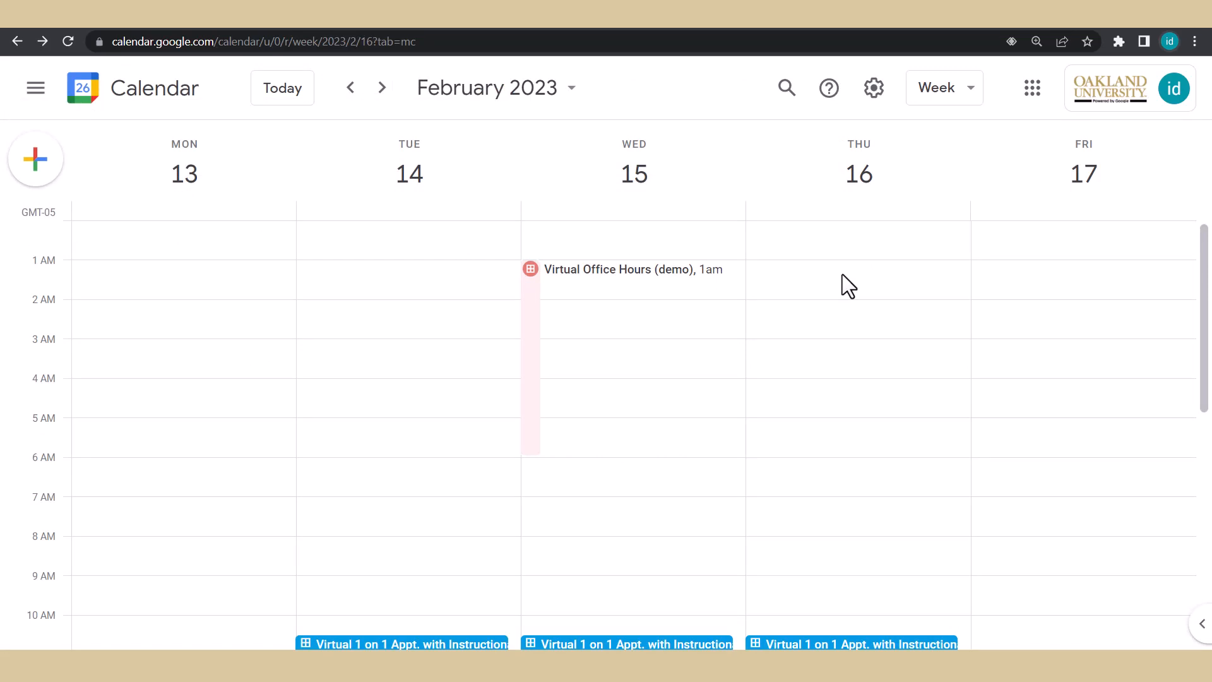
Examine the details of the Virtual Office Hours (demo) schedule on Wednesday, February 15 and its editable settings
{"action": "left_click", "coordinate": [690, 274]}
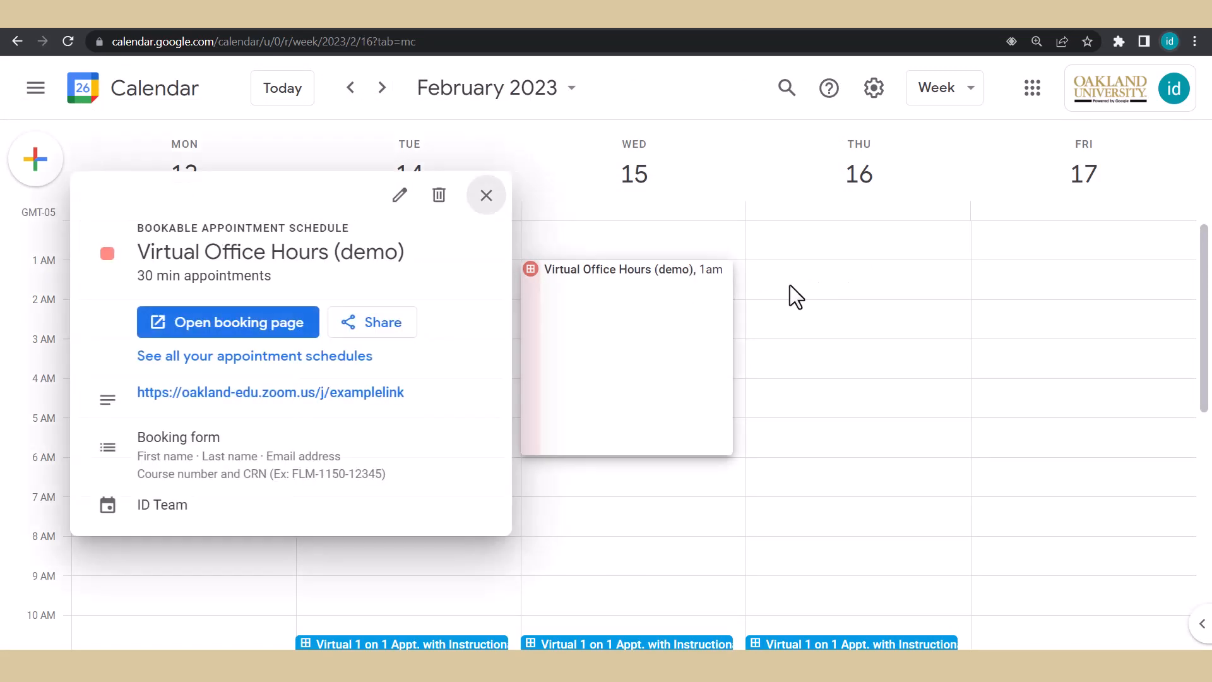
{"action": "left_click", "coordinate": [395, 206]}
{"action": "scroll", "coordinate": [427, 320], "scroll_direction": "down", "scroll_amount": 3}
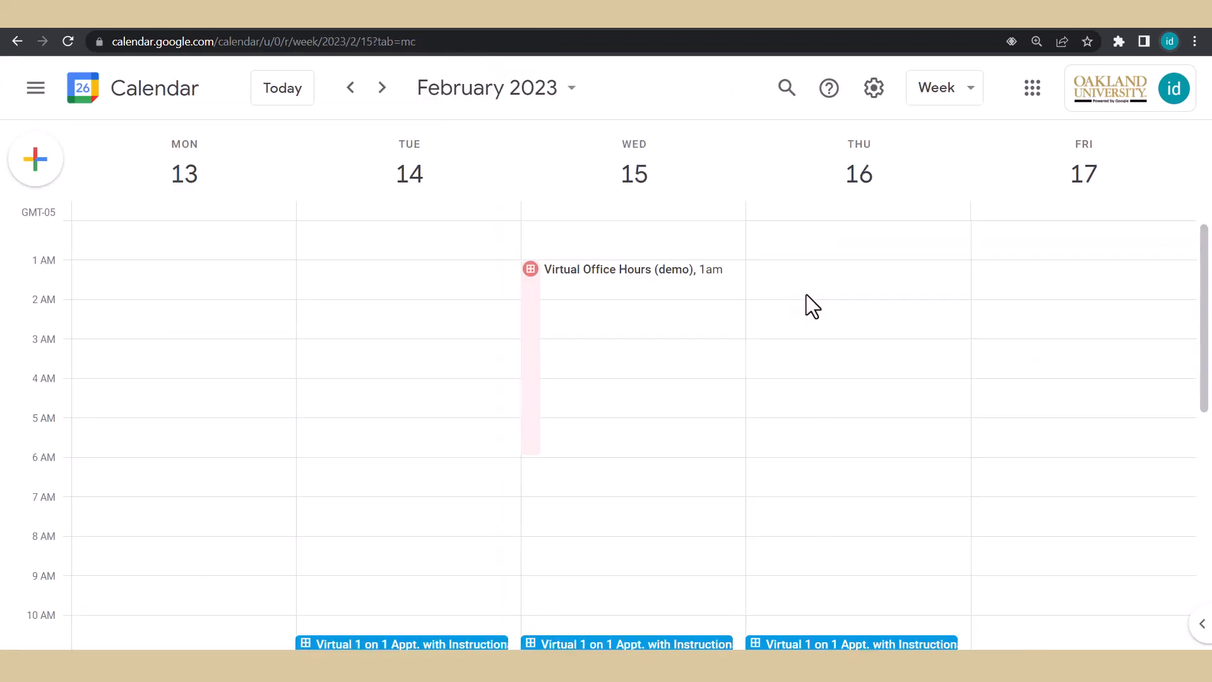
Try adding Thursday, February 16, 1:30–2:30am as availability for the existing Virtual Office Hours (demo) schedule, and discard it
{"action": "left_click", "coordinate": [806, 295]}
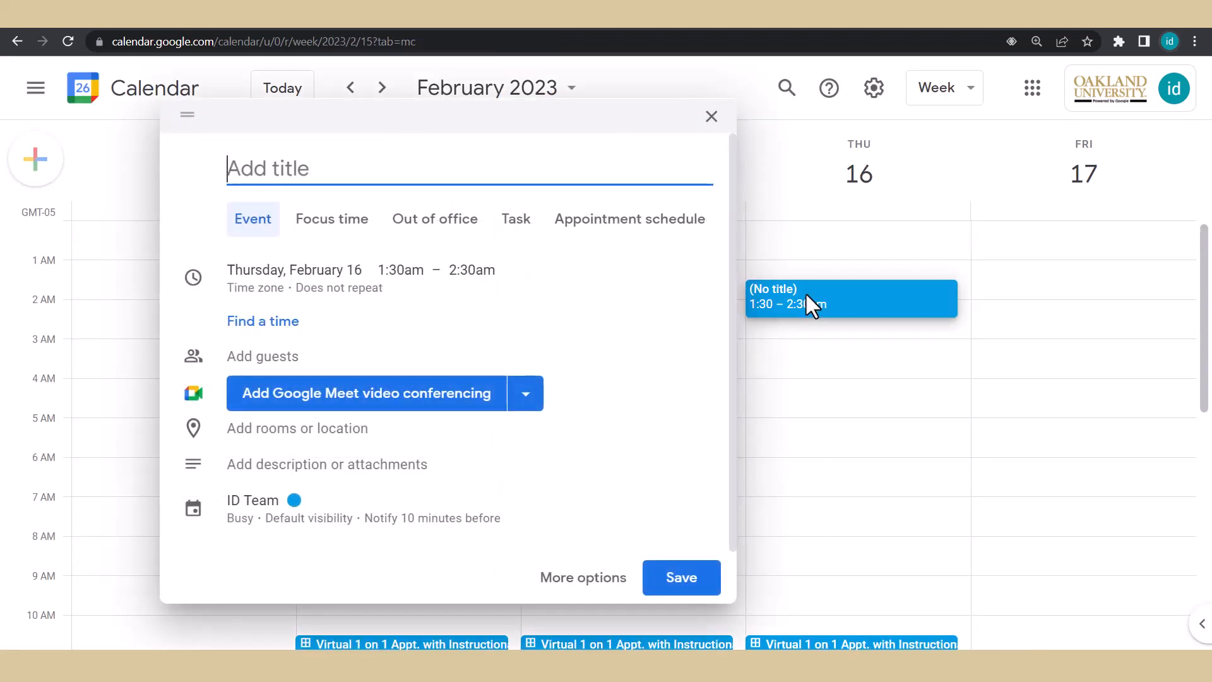
{"action": "left_click", "coordinate": [611, 224]}
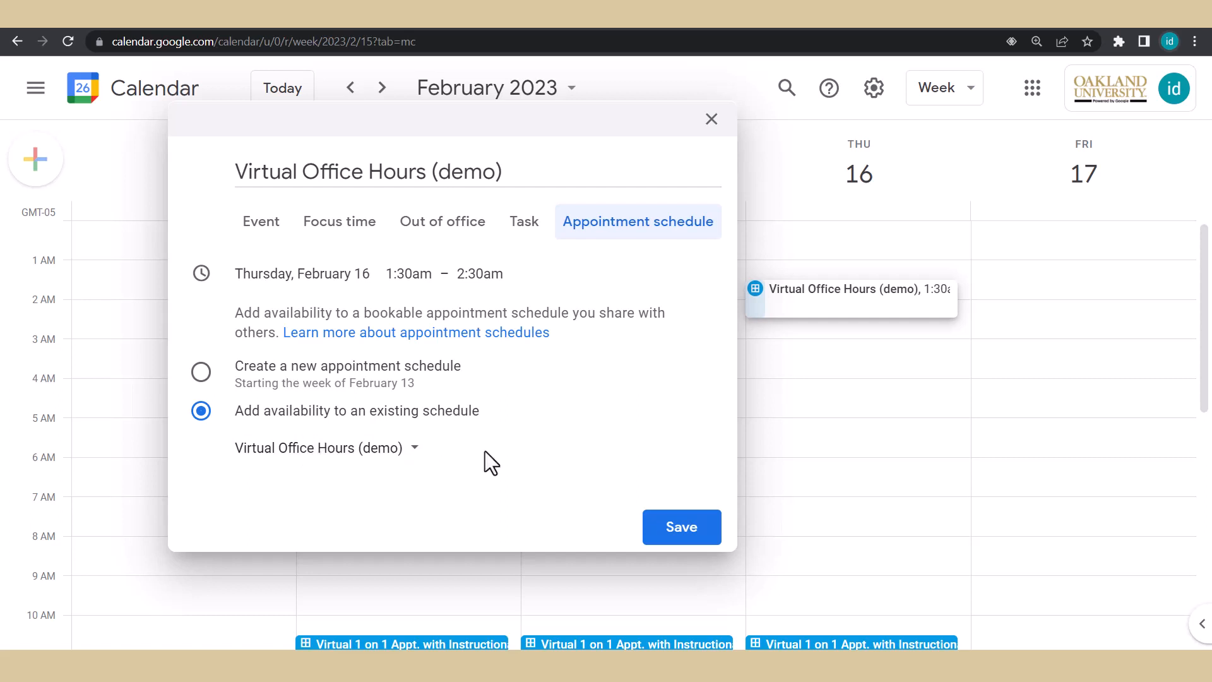
{"action": "left_click", "coordinate": [794, 438]}
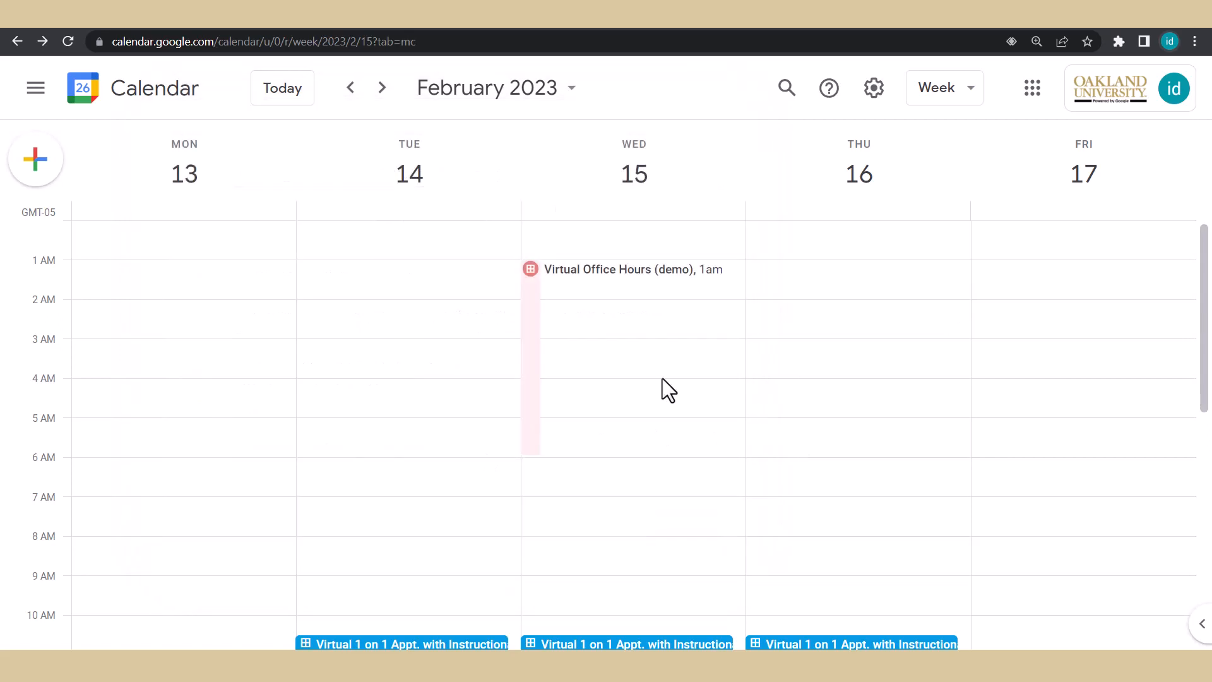
View all appointment schedules, and copy the single booking page link for Virtual Office Hours (demo)
{"action": "left_click", "coordinate": [671, 273]}
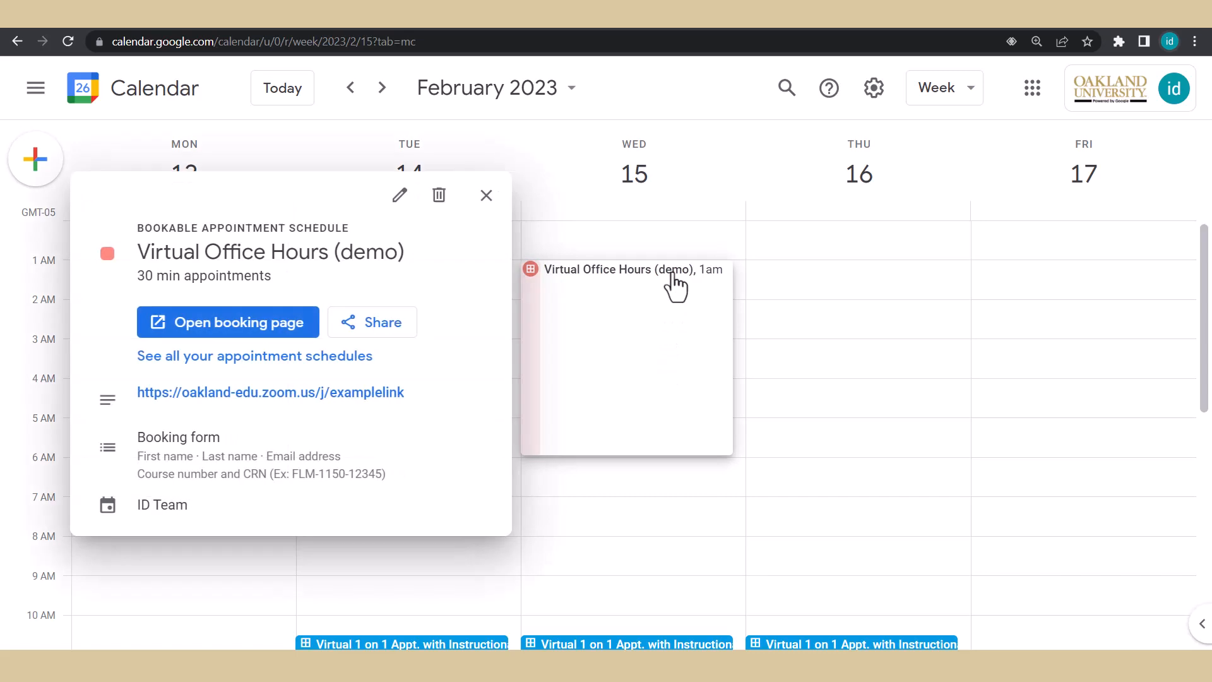
{"action": "left_click", "coordinate": [332, 365]}
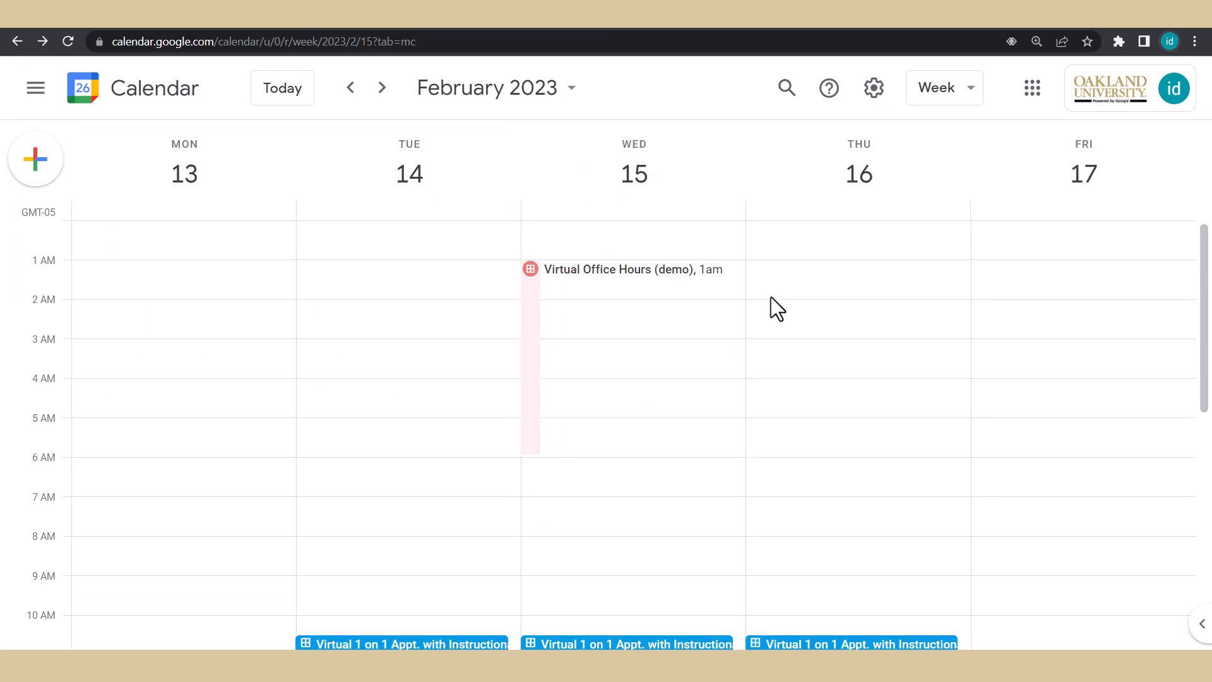
{"action": "left_click", "coordinate": [682, 284]}
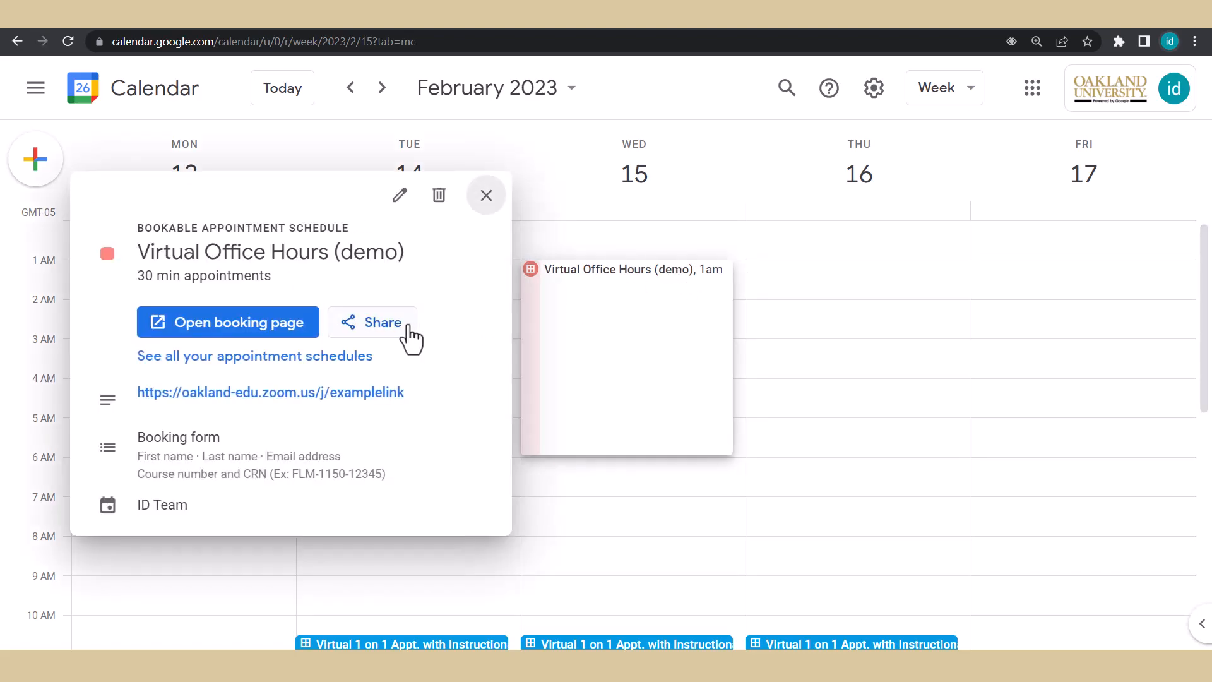
{"action": "left_click", "coordinate": [411, 336]}
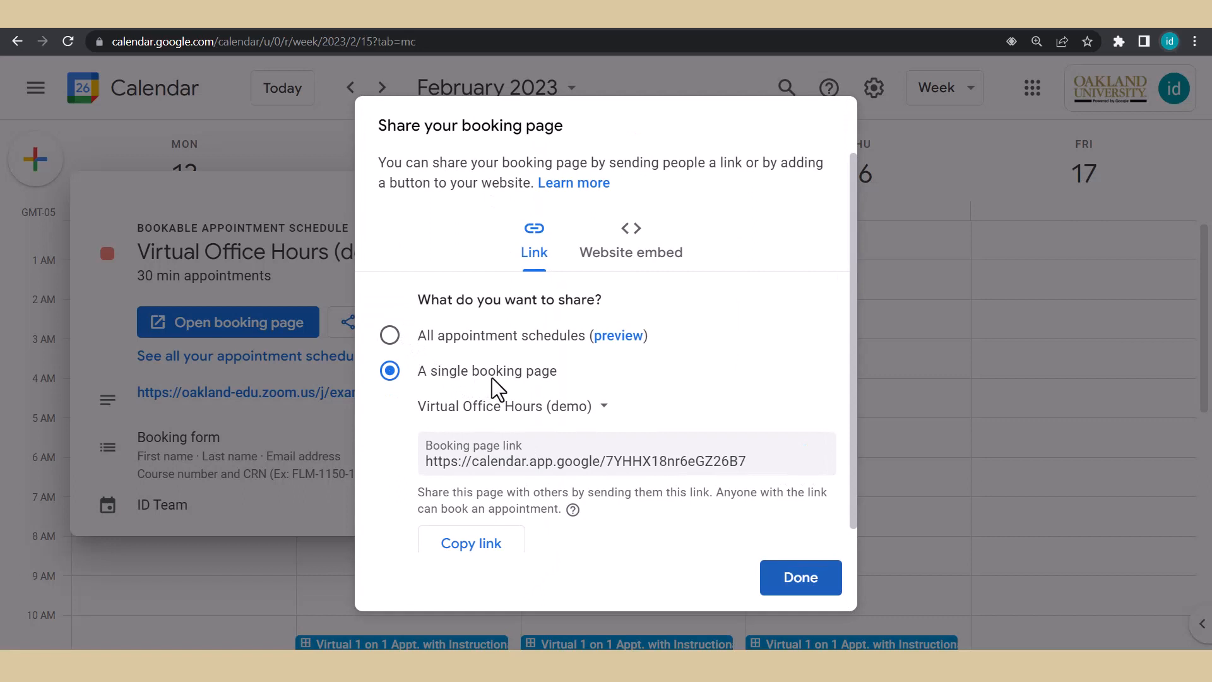
{"action": "left_click", "coordinate": [496, 538]}
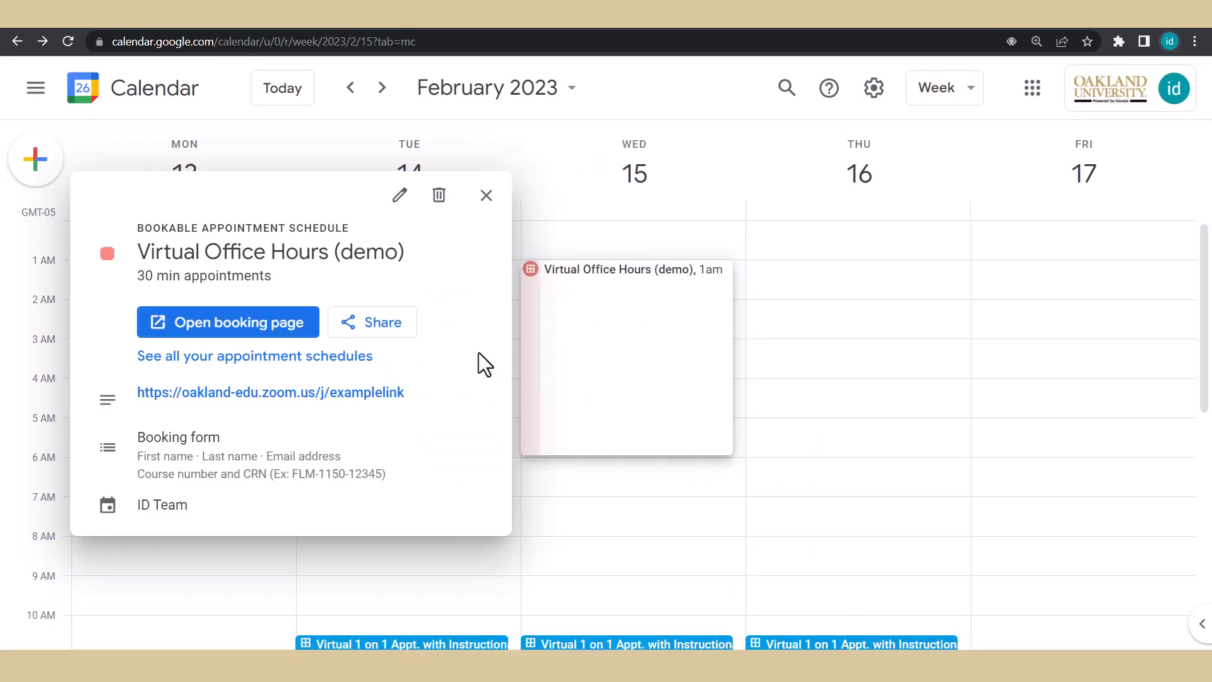
Open the Virtual Office Hours (demo) booking page and examine the options for sharing it
{"action": "left_click", "coordinate": [299, 336]}
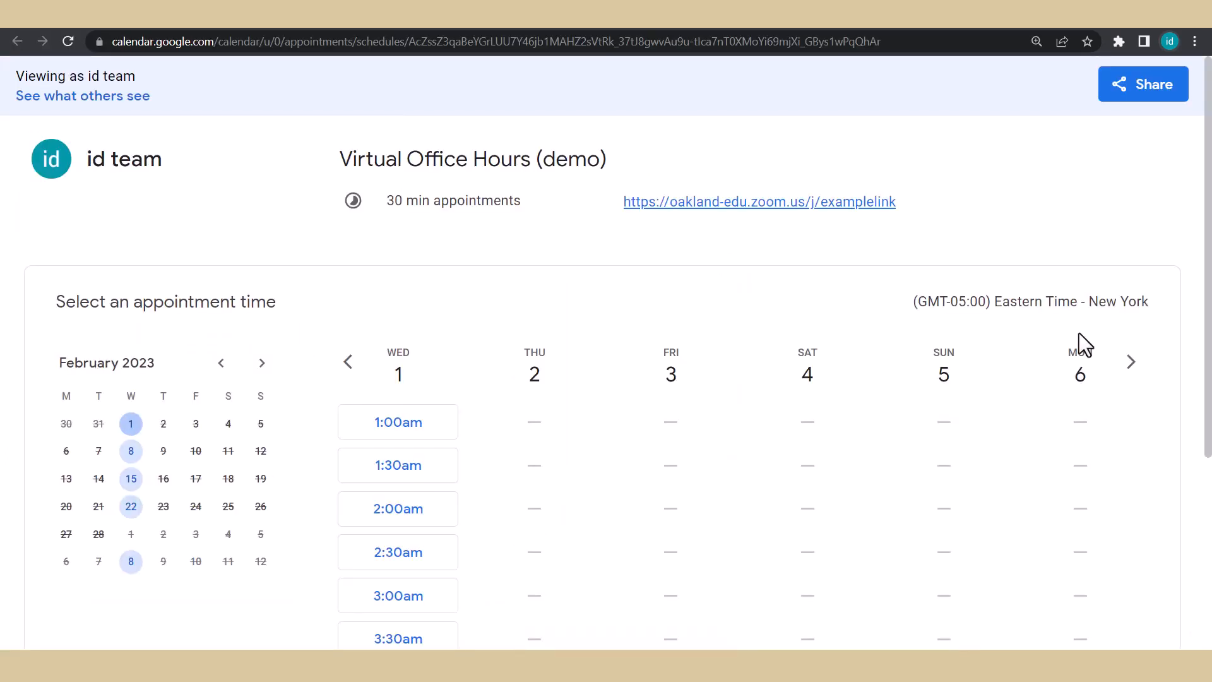
{"action": "left_click", "coordinate": [1154, 96]}
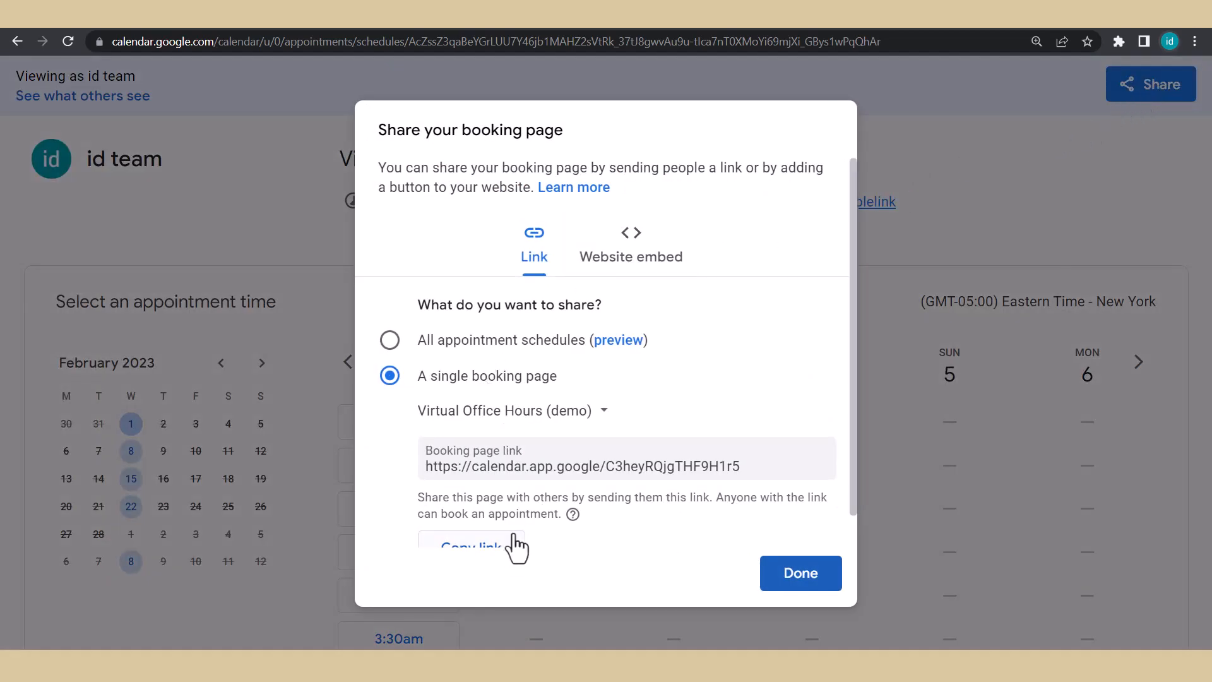
{"action": "scroll", "coordinate": [512, 537], "scroll_direction": "down", "scroll_amount": 1}
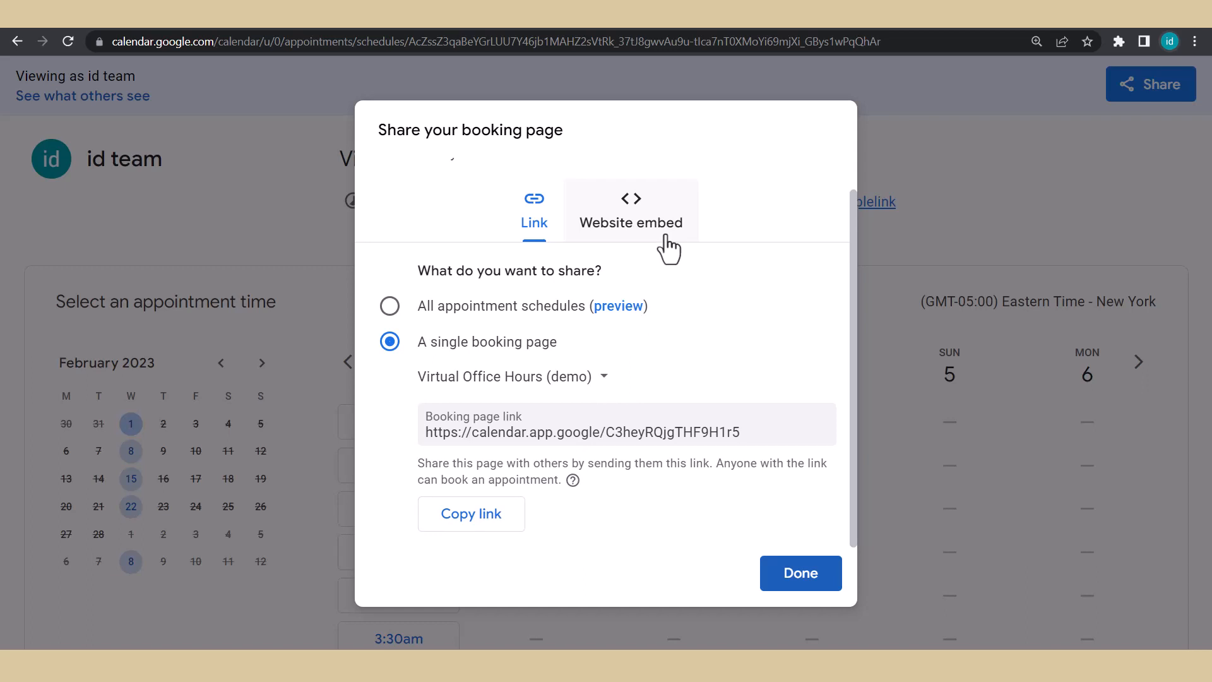
{"action": "left_click", "coordinate": [1022, 198]}
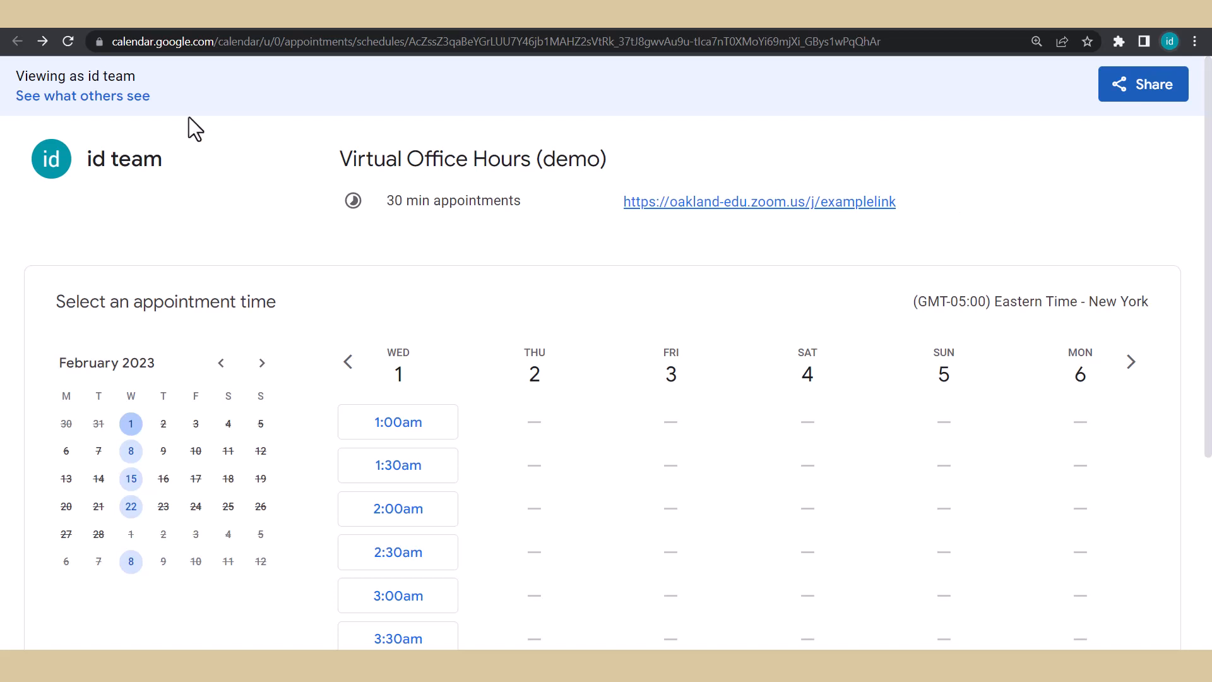
View the booking page as others see it and book Wednesday, February 1 at 1:00am with the course number Test-1234-12345
{"action": "left_click", "coordinate": [120, 101]}
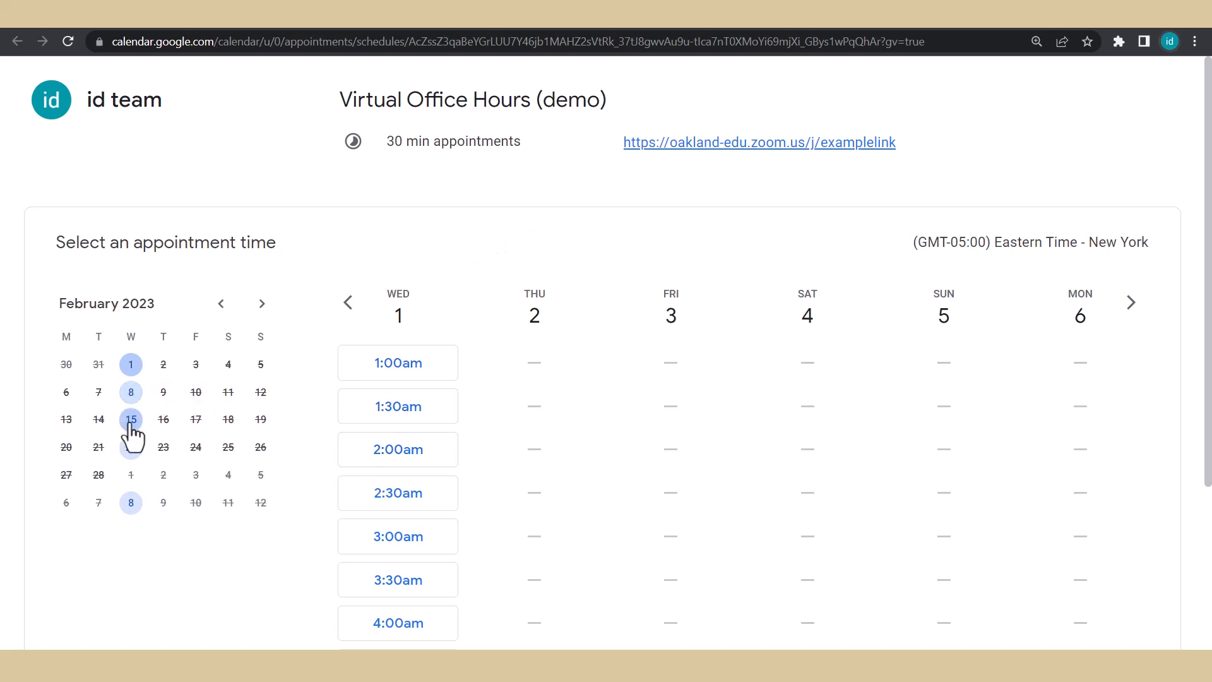
{"action": "left_click", "coordinate": [414, 370]}
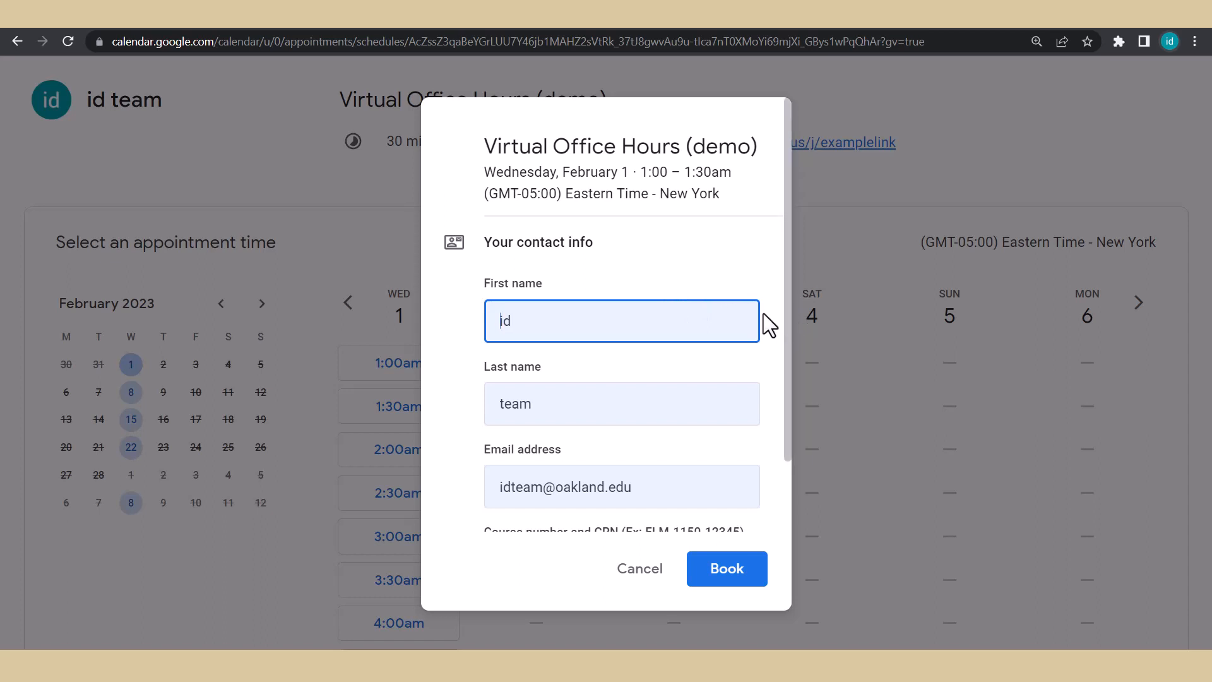
{"action": "scroll", "coordinate": [764, 313], "scroll_direction": "down", "scroll_amount": 2}
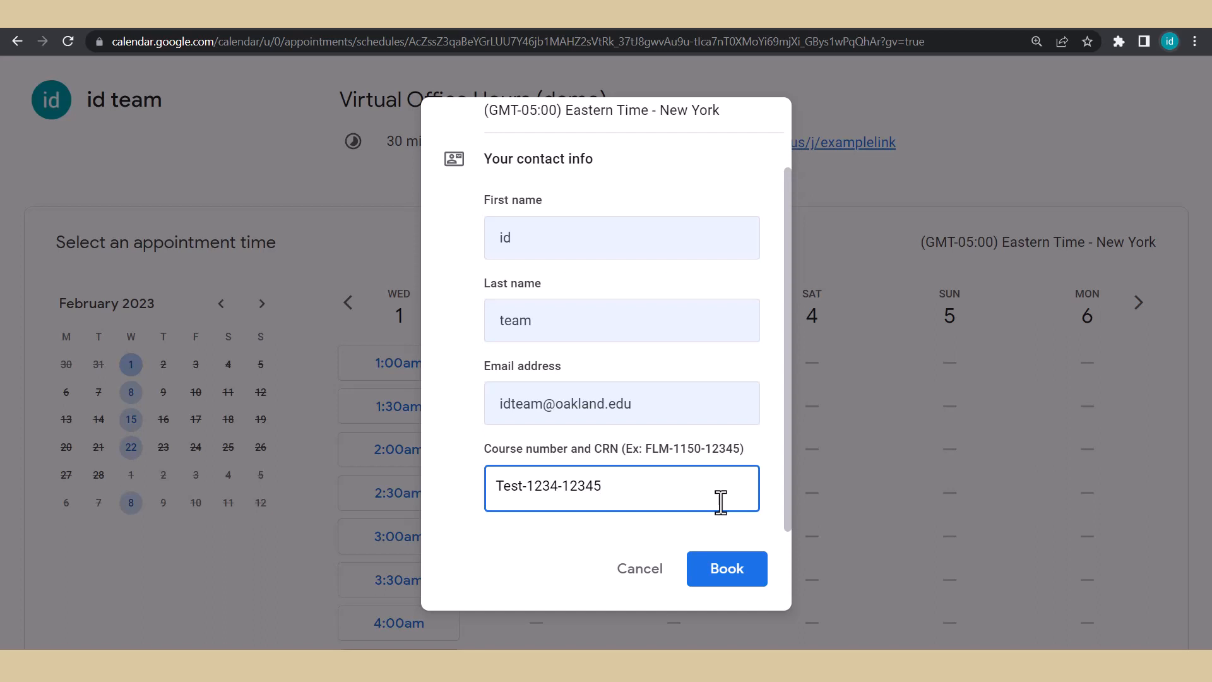
{"action": "left_click", "coordinate": [725, 575]}
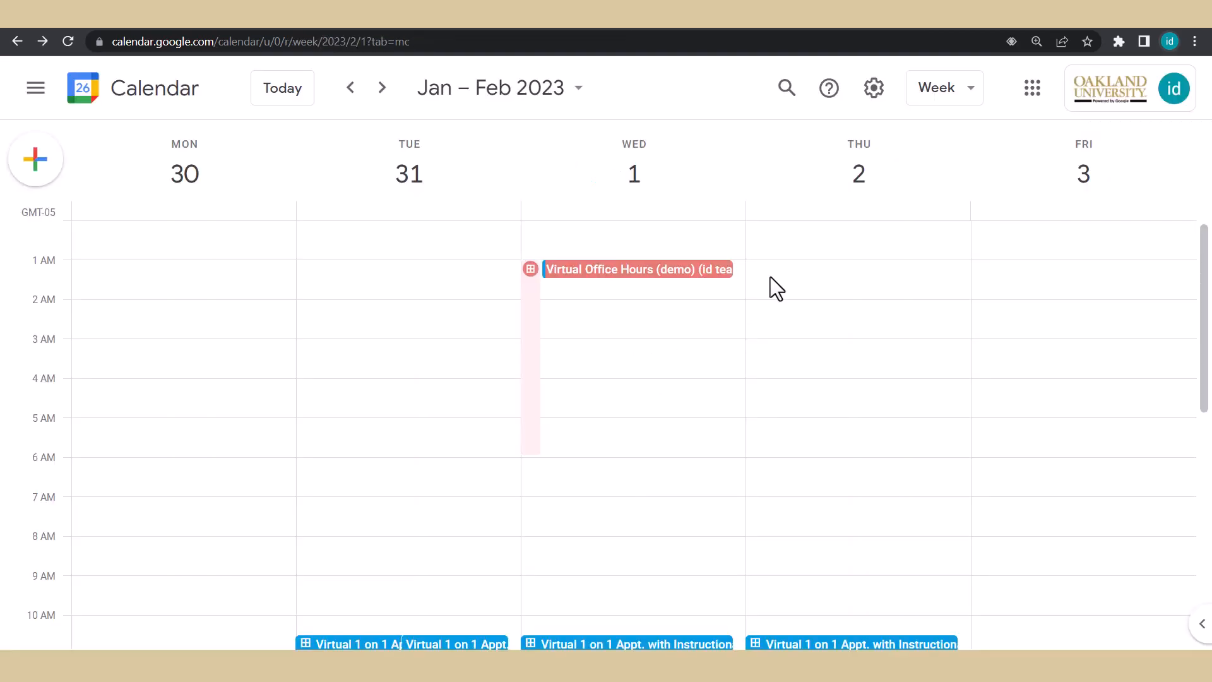
Cancel the test Virtual Office Hours (demo) appointment booked for Wednesday, February 1, 1:00–1:30am
{"action": "left_click", "coordinate": [706, 270]}
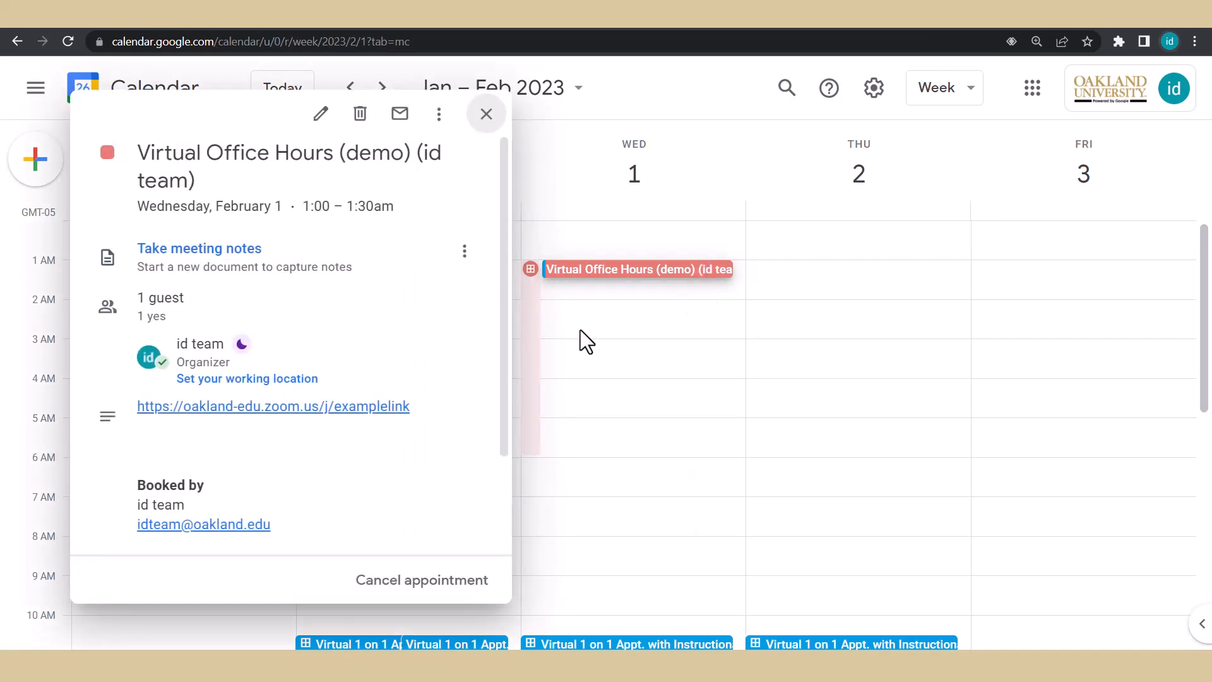
{"action": "left_click", "coordinate": [462, 597]}
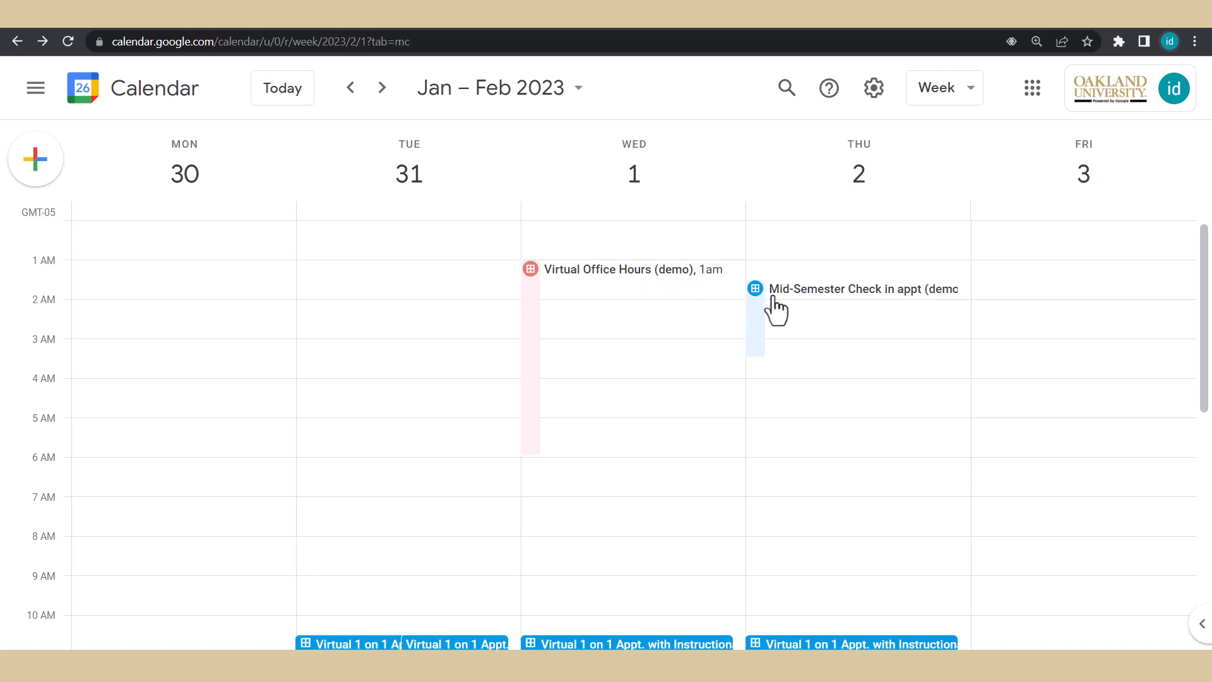
Open the booking page of the Mid-Semester Check in appt (demo) schedule on Thursday, February 2
{"action": "left_click", "coordinate": [807, 296]}
{"action": "left_click", "coordinate": [598, 385]}
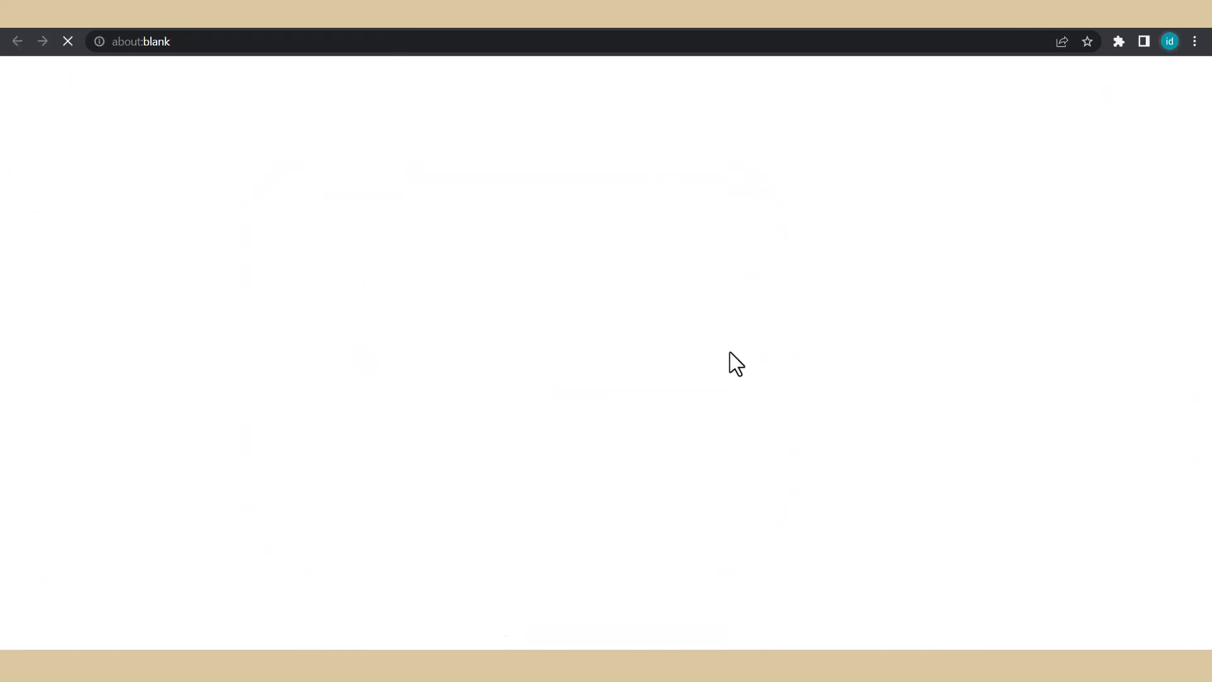
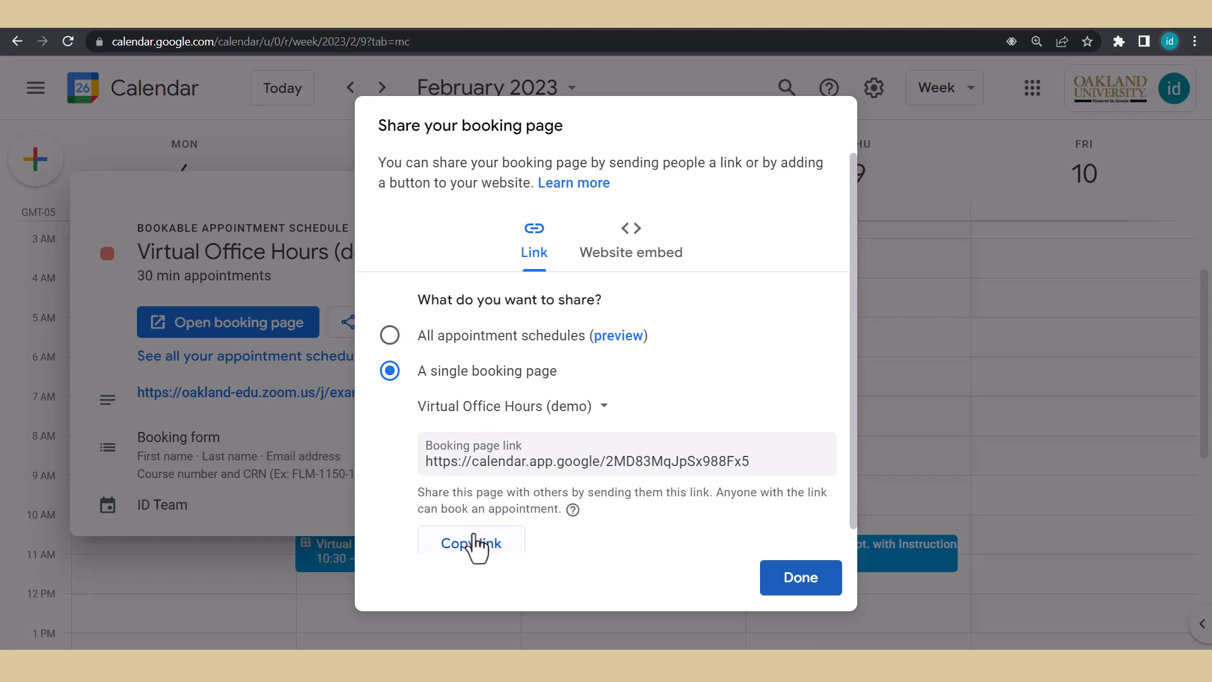
Copy the Virtual Office Hours (demo) booking page link, switch to Moodle and start a URL resource in the course's Demo section
{"action": "left_click", "coordinate": [475, 546]}
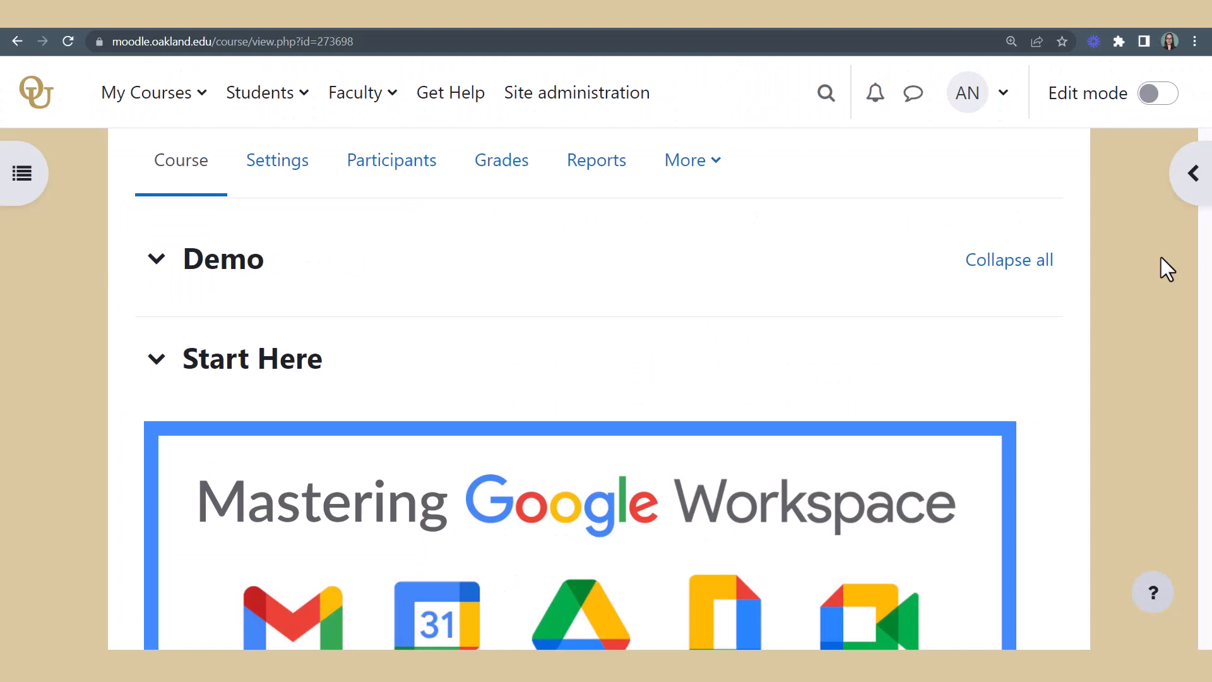
{"action": "left_click", "coordinate": [1157, 95]}
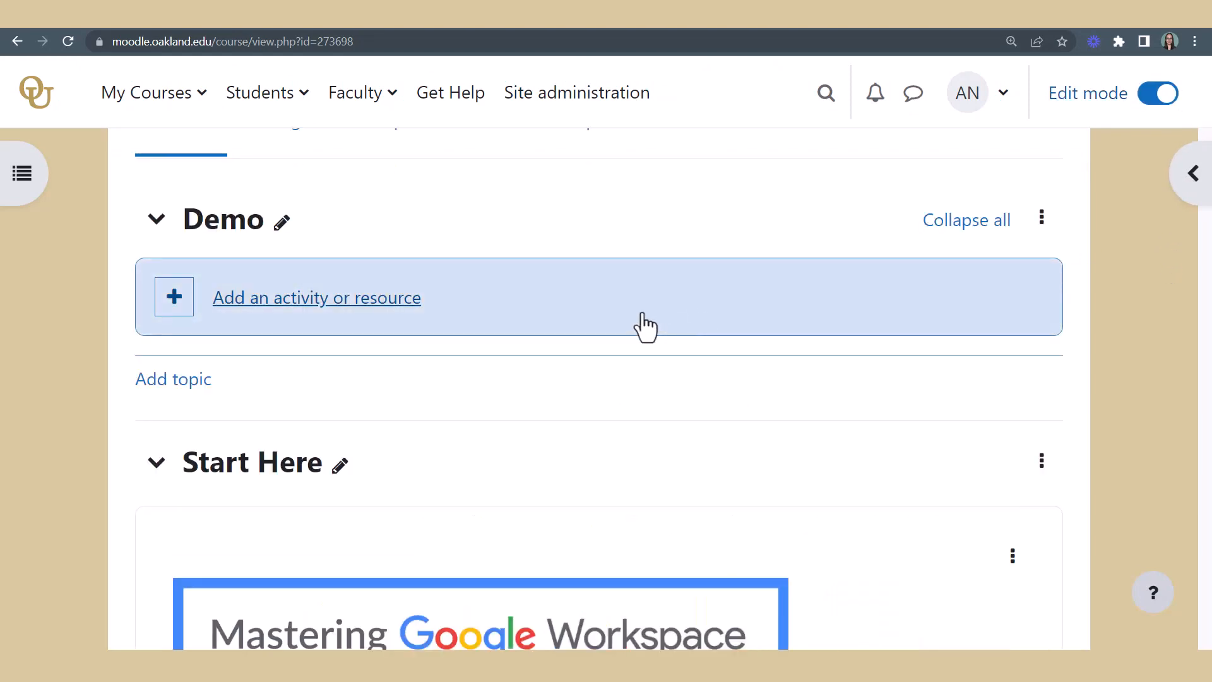
{"action": "left_click", "coordinate": [643, 323]}
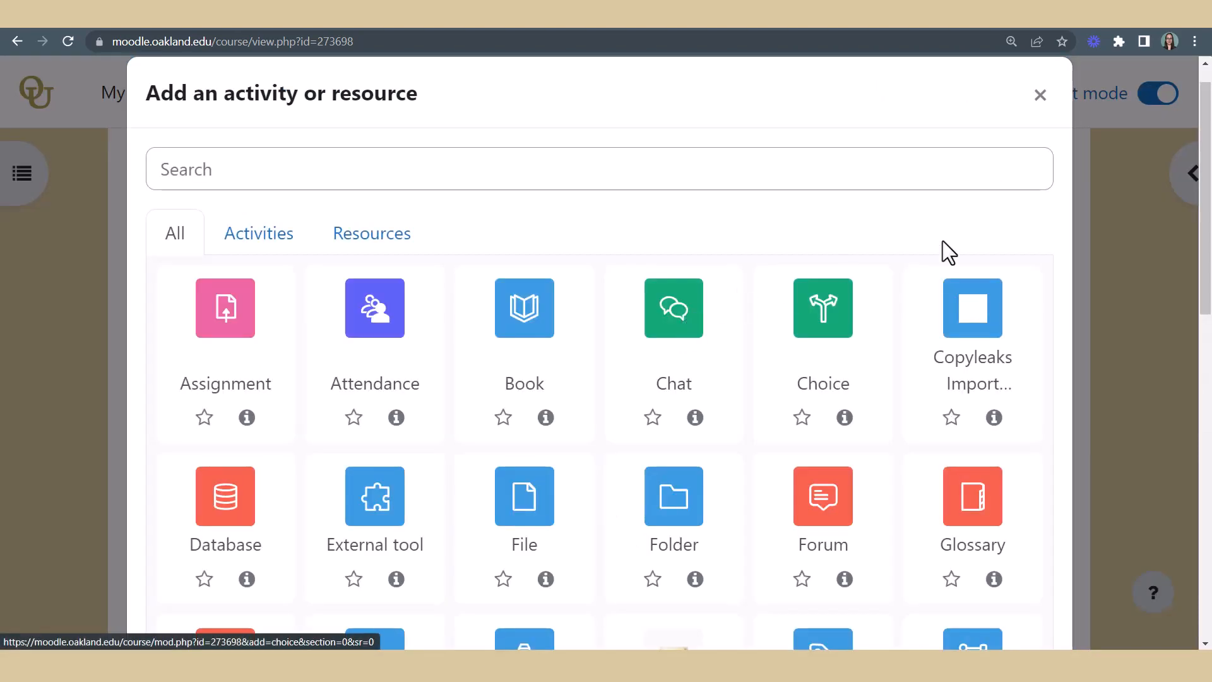
{"action": "scroll", "coordinate": [1210, 224], "scroll_direction": "down", "scroll_amount": 9}
{"action": "left_click", "coordinate": [553, 506]}
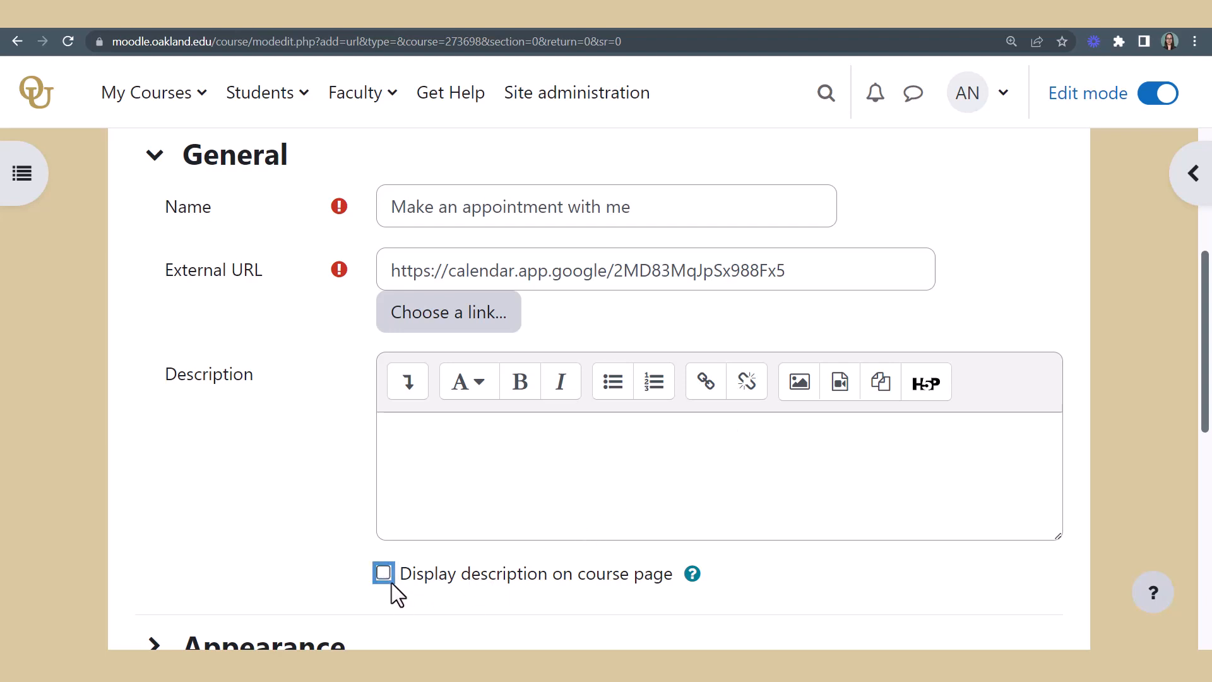
Save the URL resource "Make an appointment with me" to the course with its display set to New window, and test its link
{"action": "left_click_drag", "start_coordinate": [1210, 328], "coordinate": [1210, 498]}
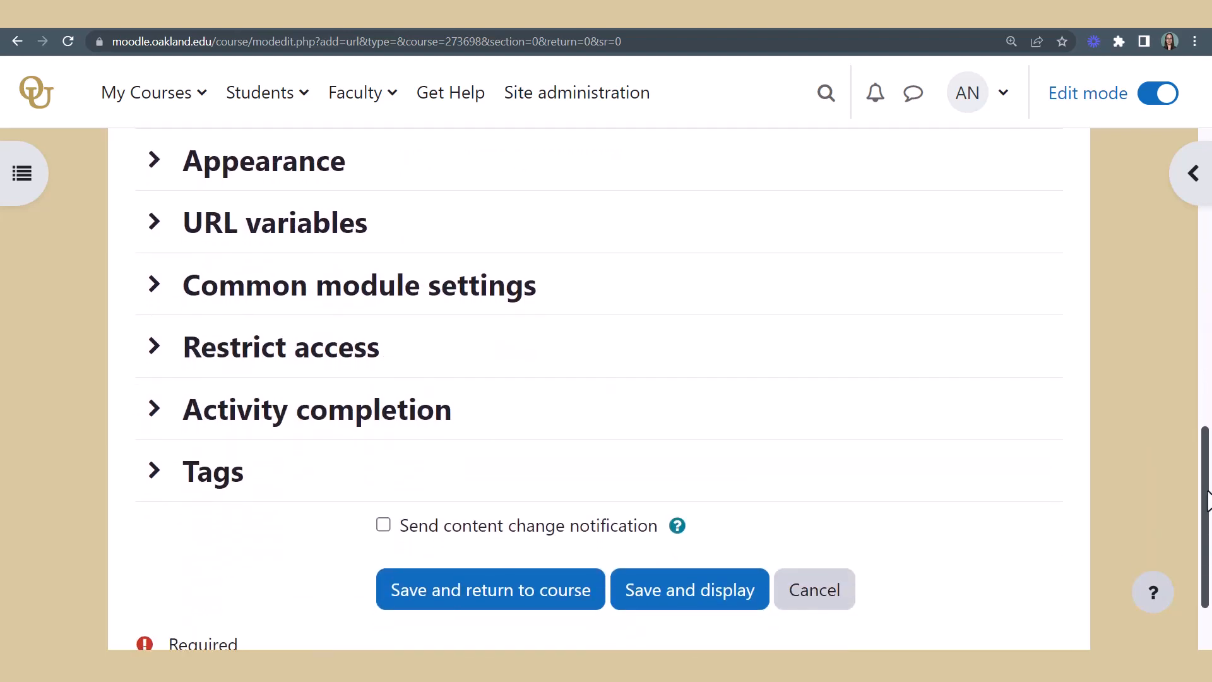
{"action": "left_click", "coordinate": [248, 174]}
{"action": "left_click", "coordinate": [395, 205]}
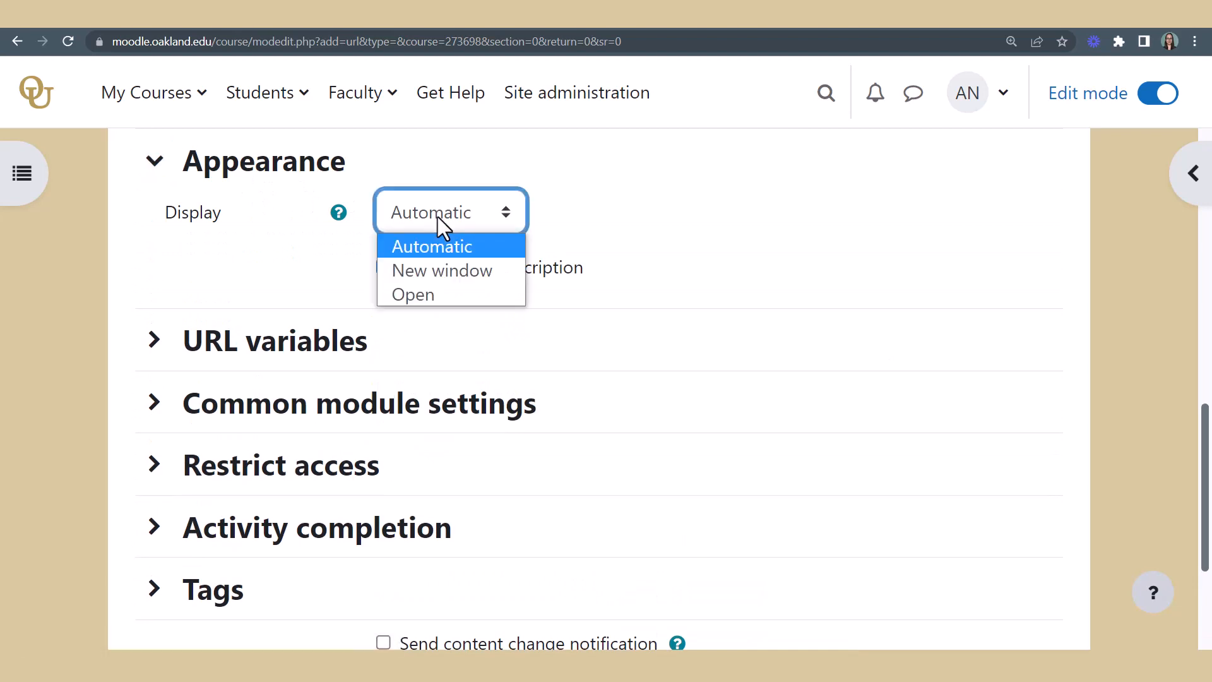
{"action": "left_click", "coordinate": [462, 270]}
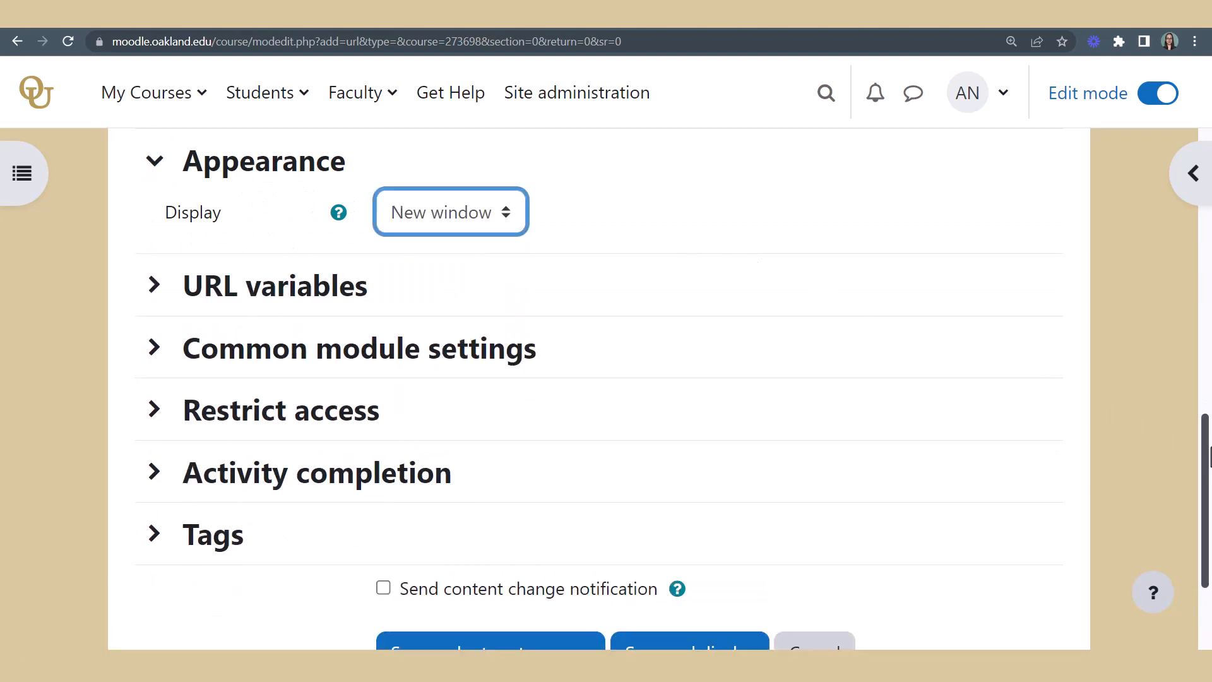
{"action": "scroll", "coordinate": [1209, 454], "scroll_direction": "down", "scroll_amount": 3}
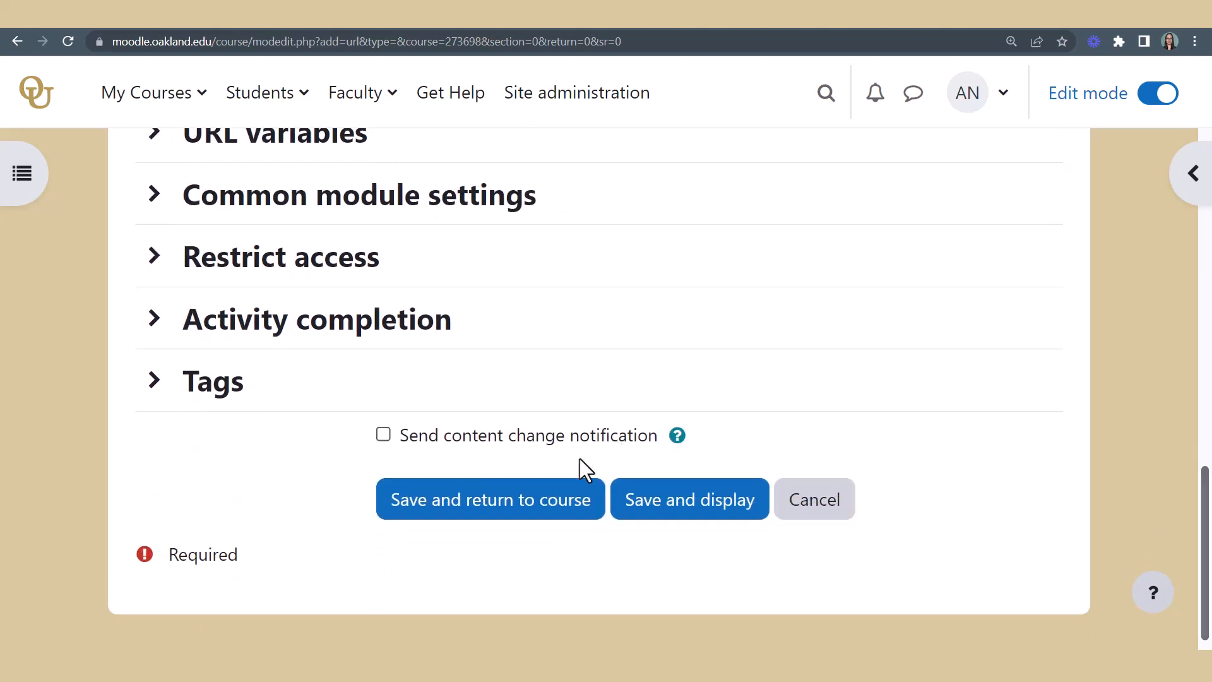
{"action": "left_click", "coordinate": [572, 499]}
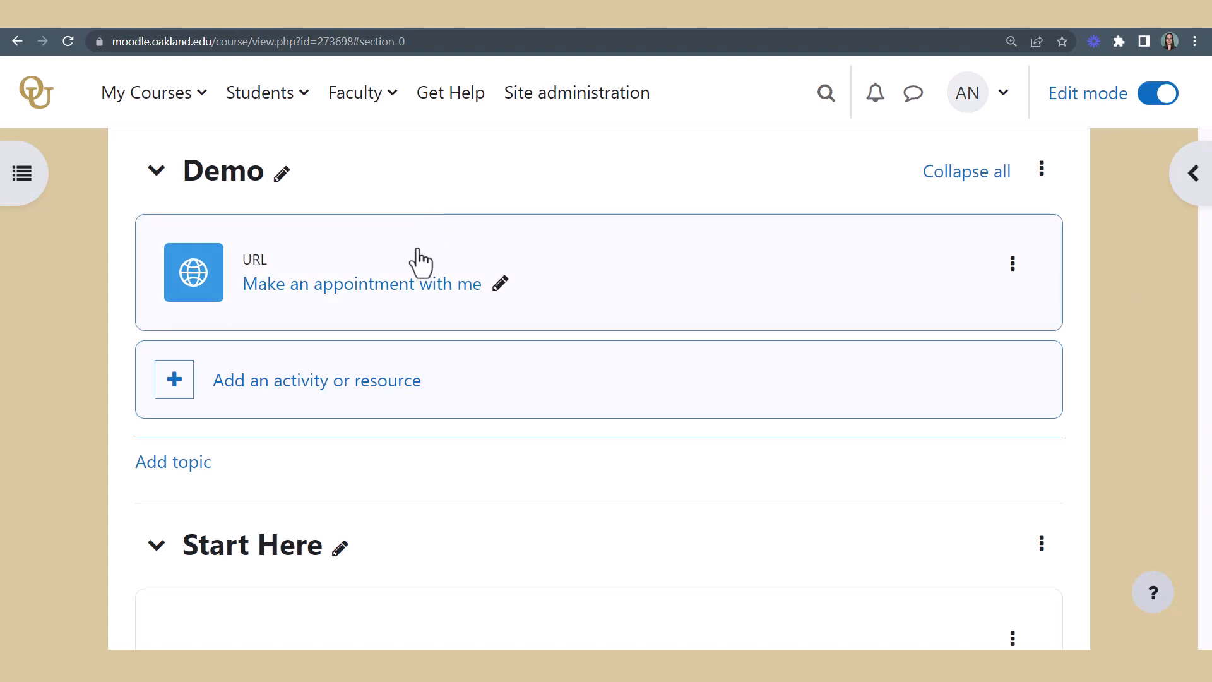
{"action": "left_click", "coordinate": [400, 281]}
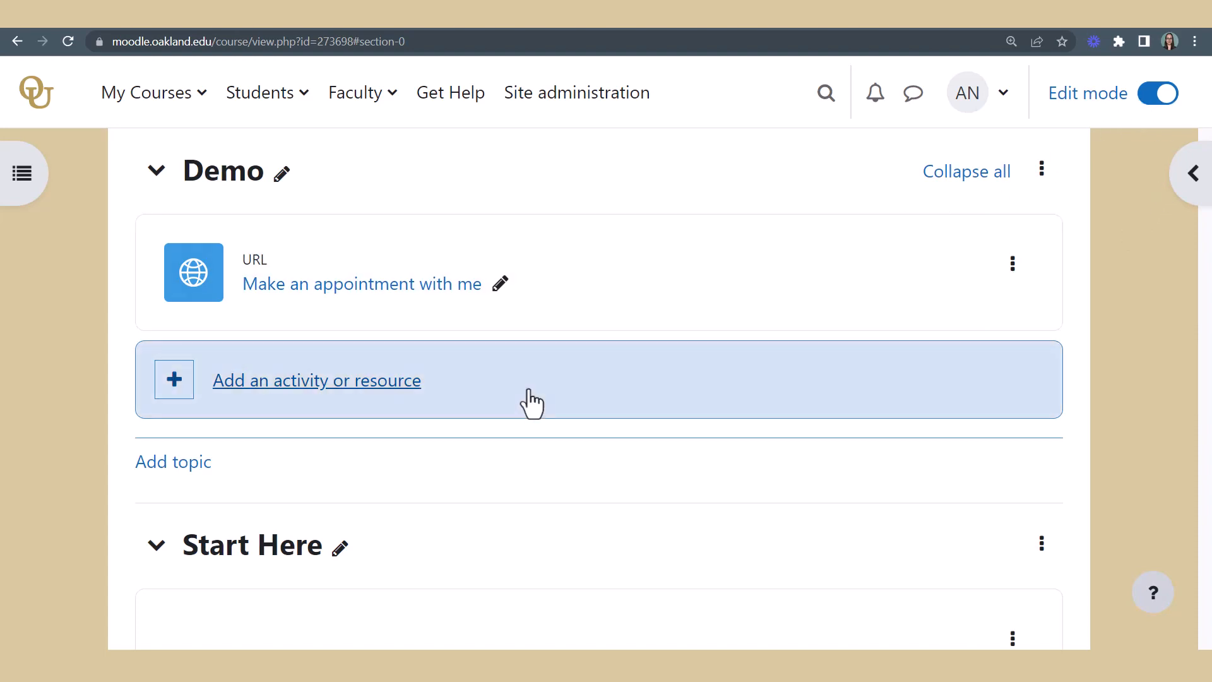
Add a Page resource named "Make an appointment with me" to the Demo section
{"action": "left_click", "coordinate": [529, 402]}
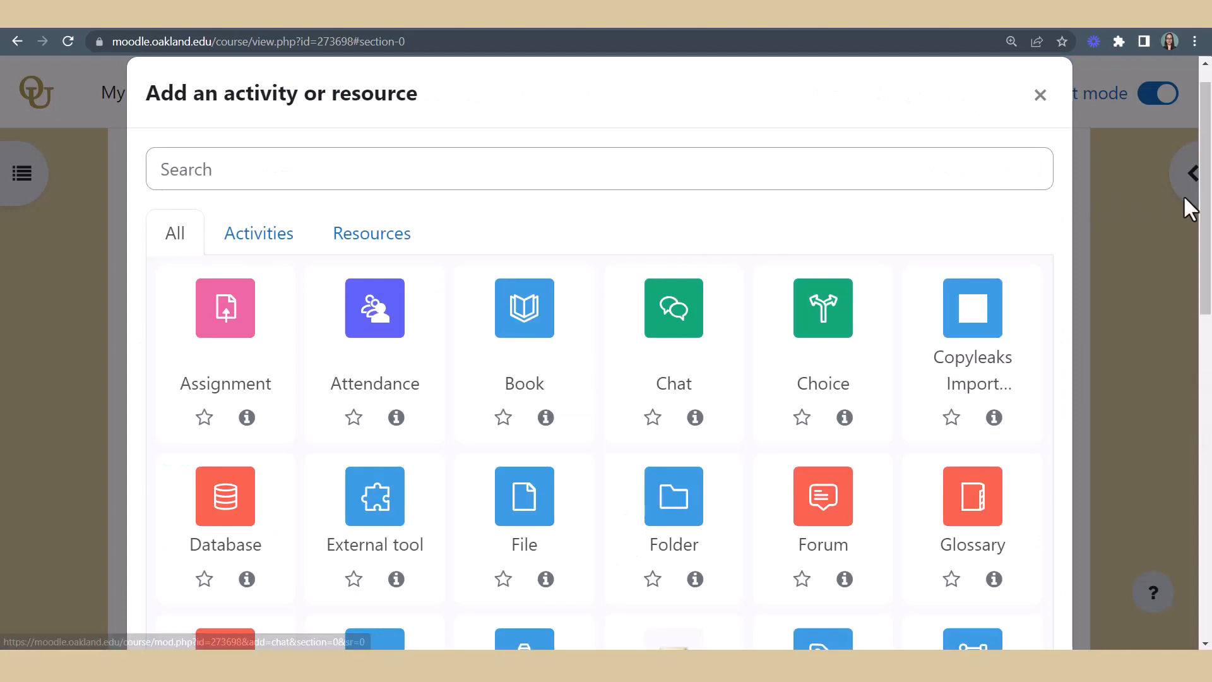
{"action": "left_click_drag", "start_coordinate": [1206, 211], "coordinate": [1209, 395]}
{"action": "left_click", "coordinate": [256, 434]}
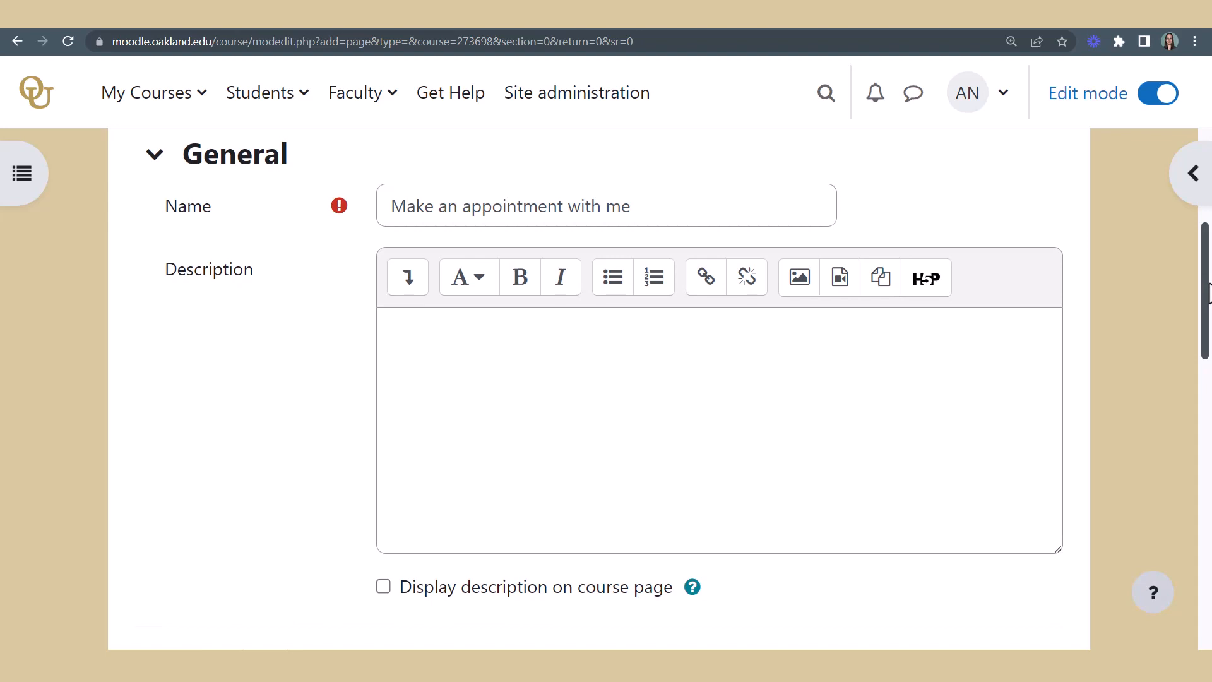
Write page content giving office hours Tuesdays 3-5pm or by request, Zoom meetings, a booking instruction, and the last line "Schedule an appointment with me"
{"action": "left_click_drag", "start_coordinate": [1207, 292], "coordinate": [1207, 435]}
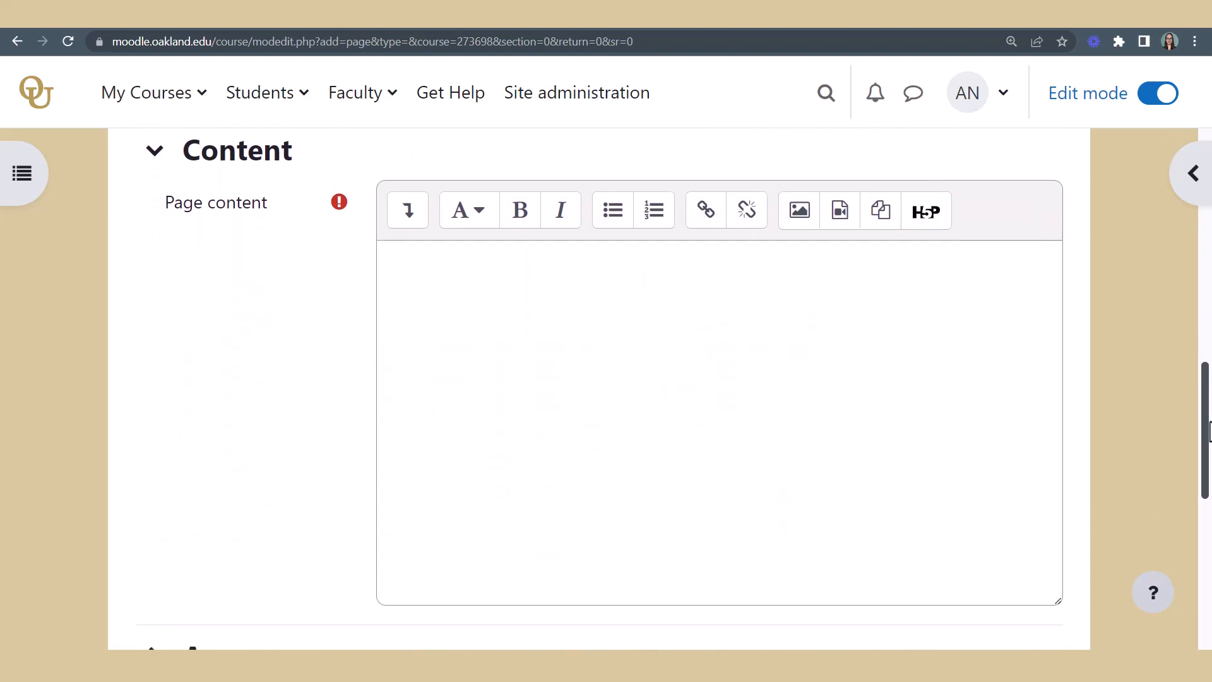
{"action": "left_click", "coordinate": [834, 381]}
{"action": "type", "text": "My office hours are Tuesdays 3-5pm, or by request. Meetings will be conducted via Zoom. Use the following link to make appointments with me."}
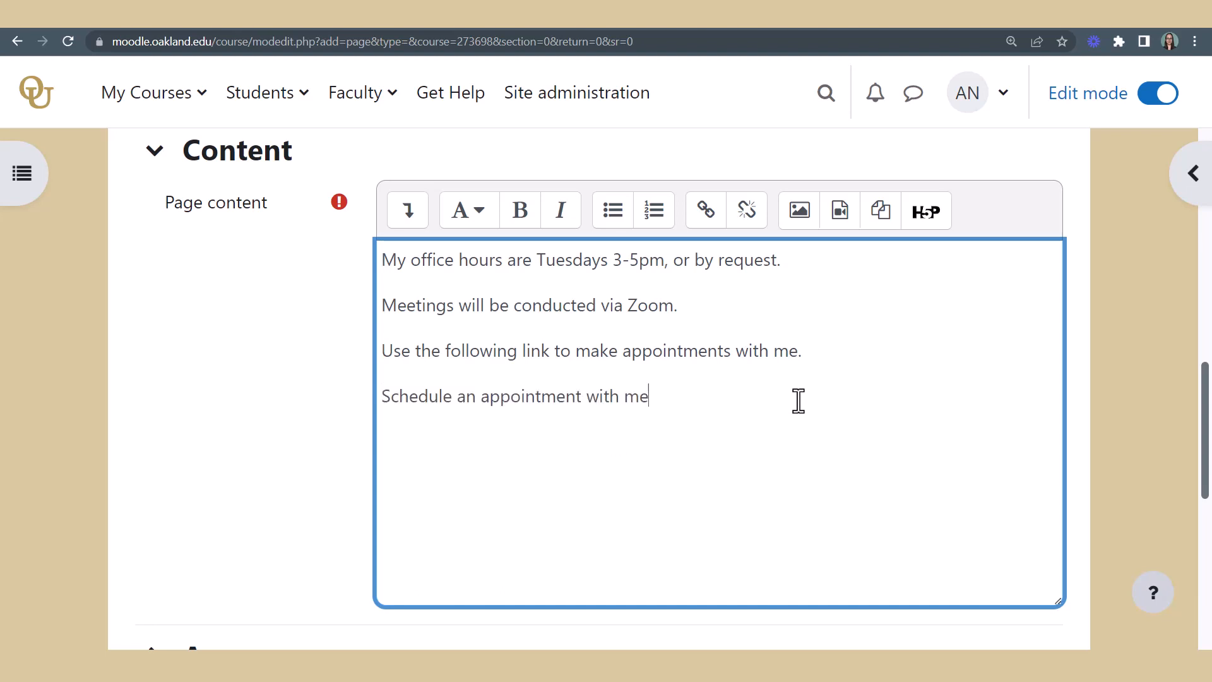
Link the line "Schedule an appointment with me" to the copied booking page URL, set to open in a new window
{"action": "left_click_drag", "start_coordinate": [742, 409], "coordinate": [379, 411]}
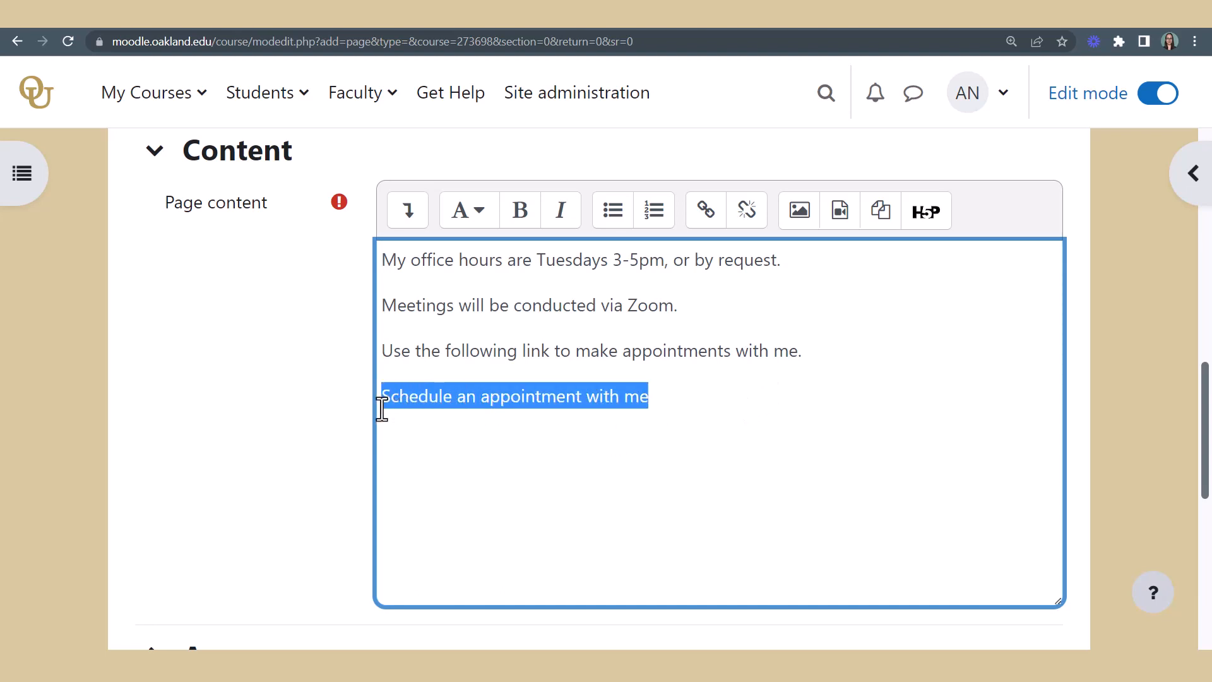
{"action": "left_click", "coordinate": [706, 224]}
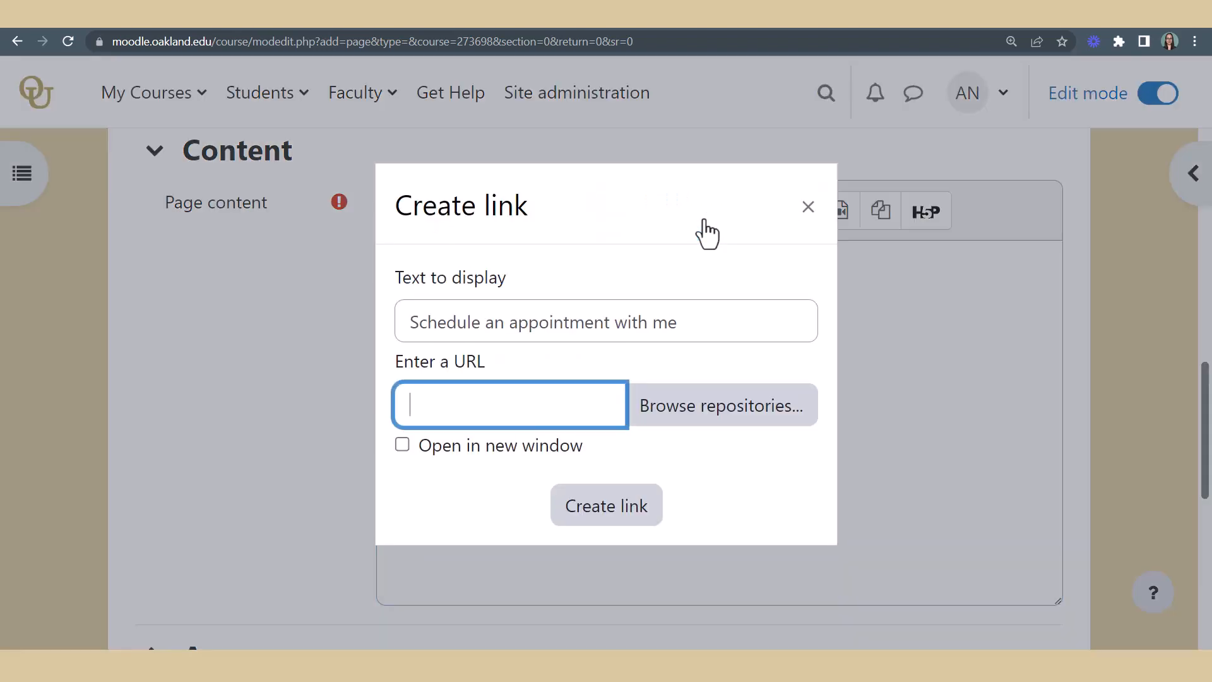
{"action": "right_click", "coordinate": [499, 416]}
{"action": "left_click", "coordinate": [573, 287]}
{"action": "left_click", "coordinate": [482, 447]}
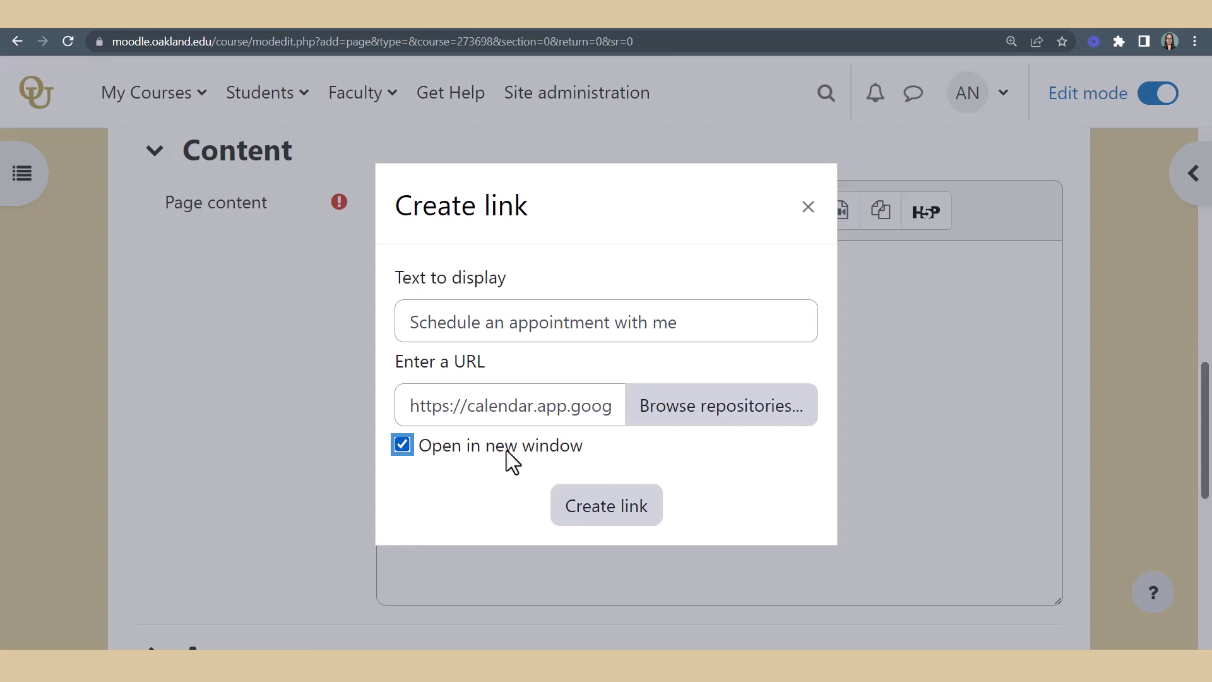
{"action": "left_click", "coordinate": [616, 519]}
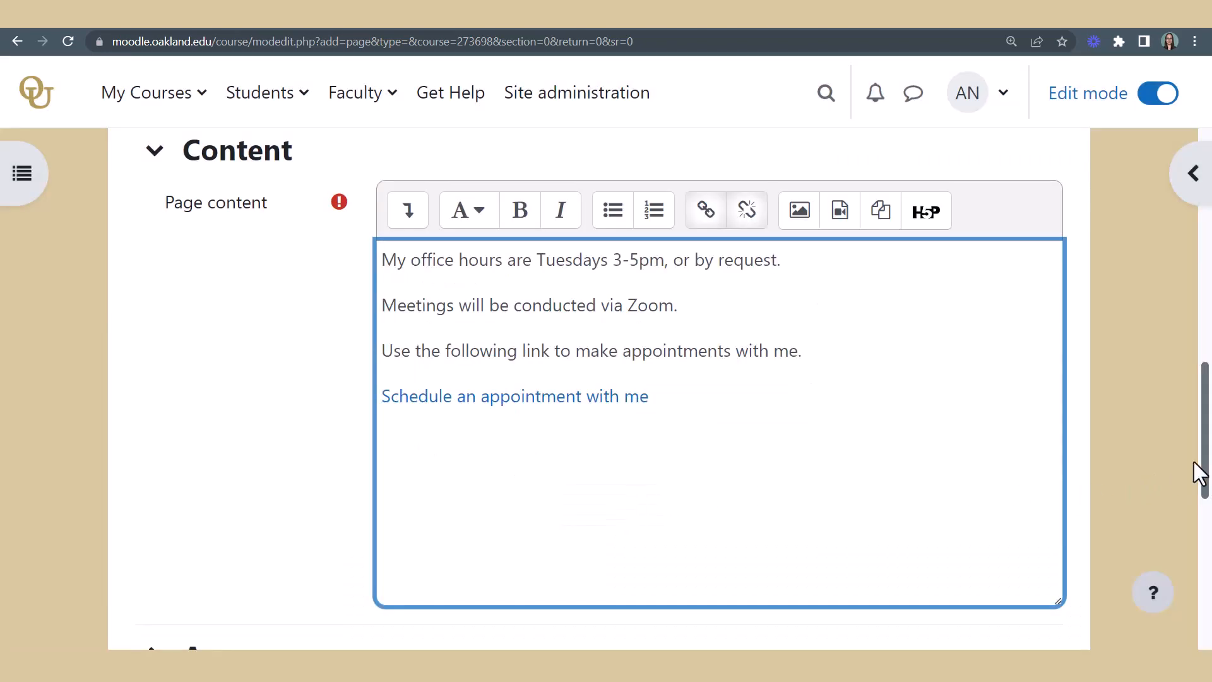
Save and display the "Make an appointment with me" page, and test its scheduling link
{"action": "scroll", "coordinate": [857, 599], "scroll_direction": "down", "scroll_amount": 7}
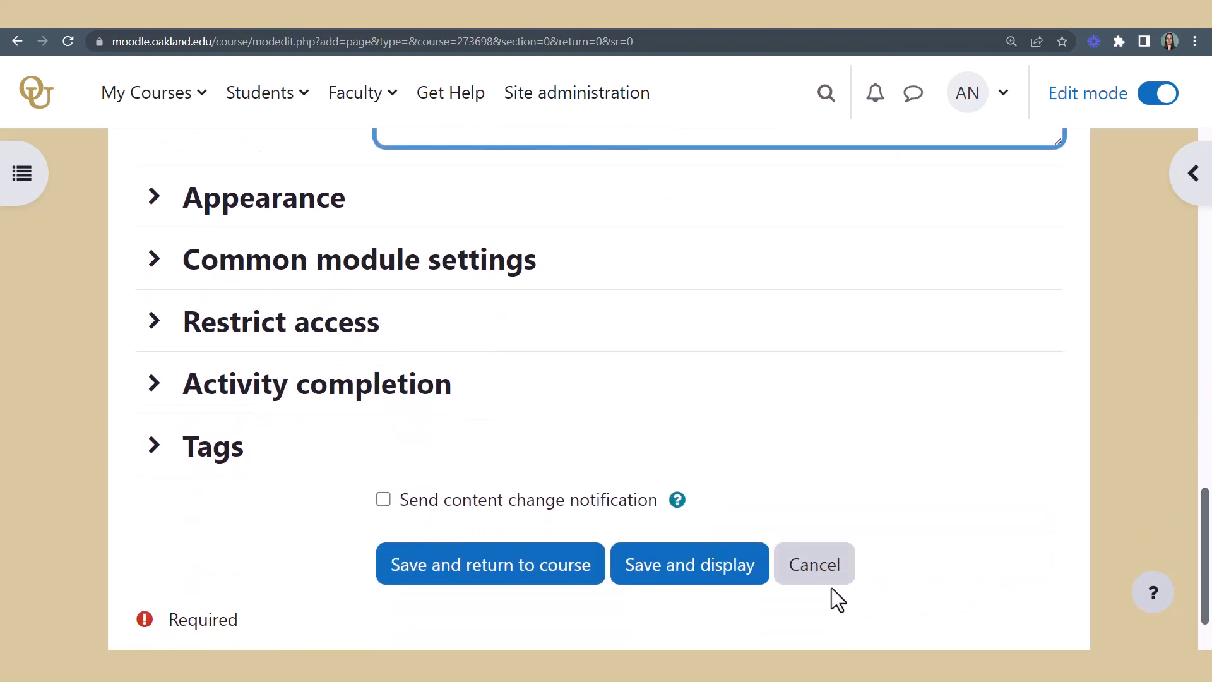
{"action": "left_click", "coordinate": [704, 576]}
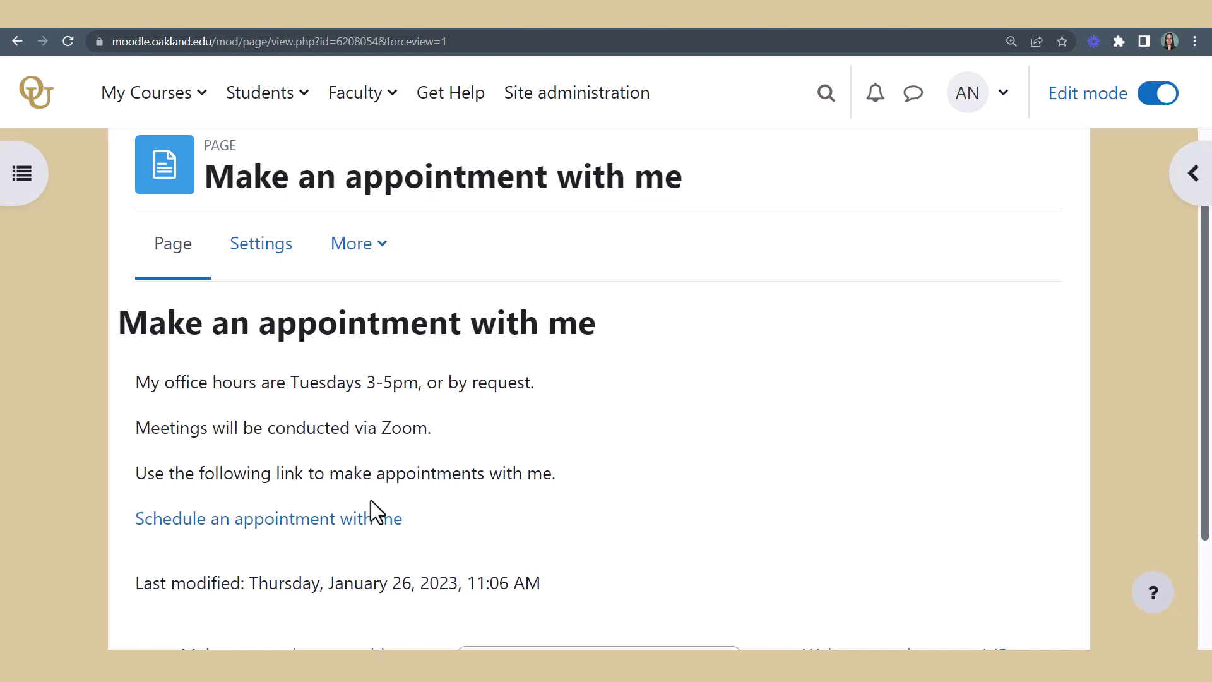
{"action": "left_click", "coordinate": [361, 518]}
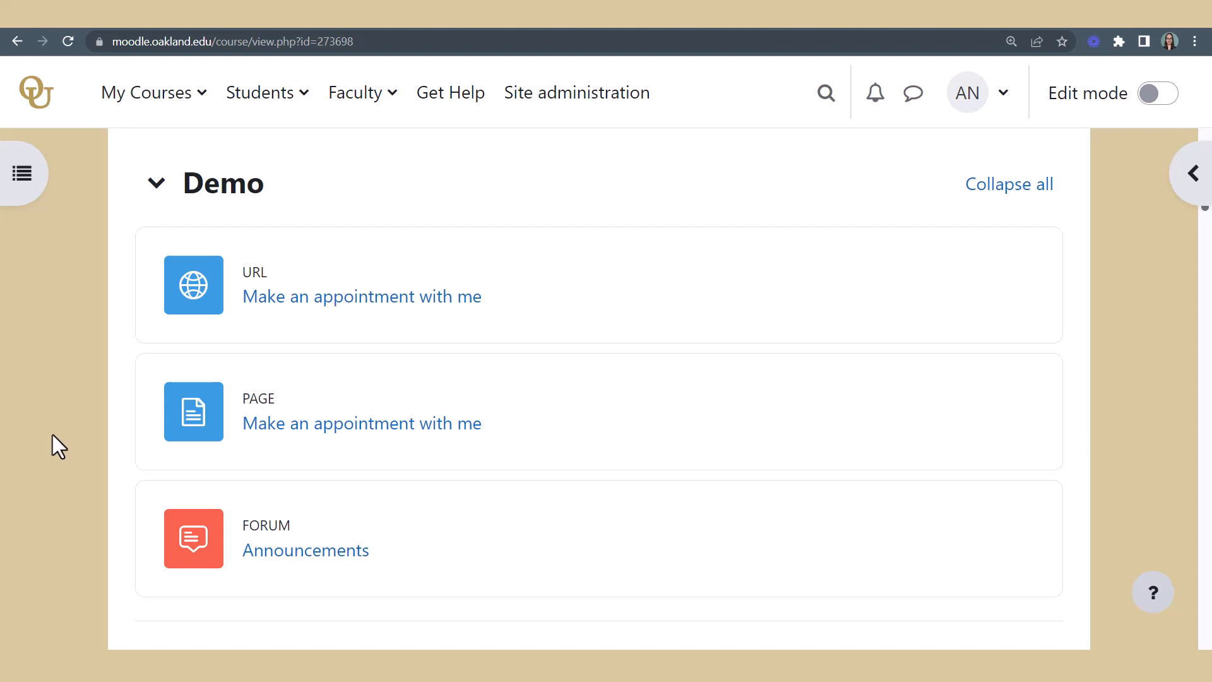
Start a discussion topic in the Announcements forum with subject "Schedule an appointment with me" and the booking page URL as message
{"action": "left_click", "coordinate": [287, 567]}
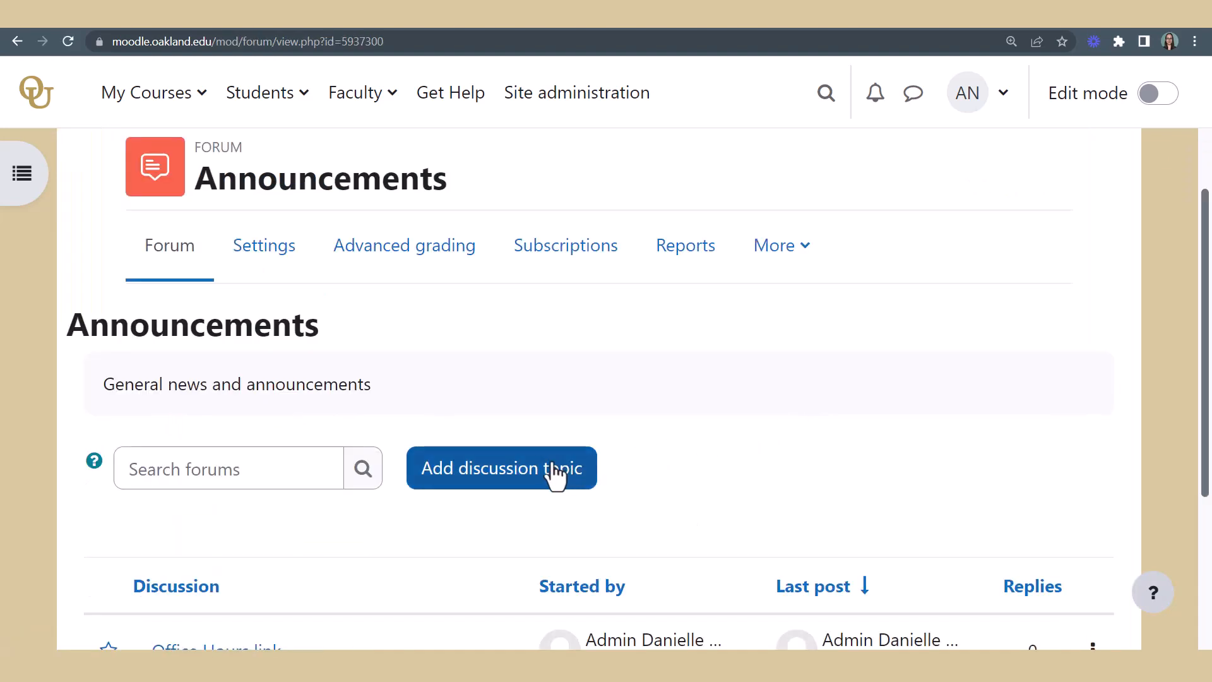
{"action": "left_click", "coordinate": [550, 478]}
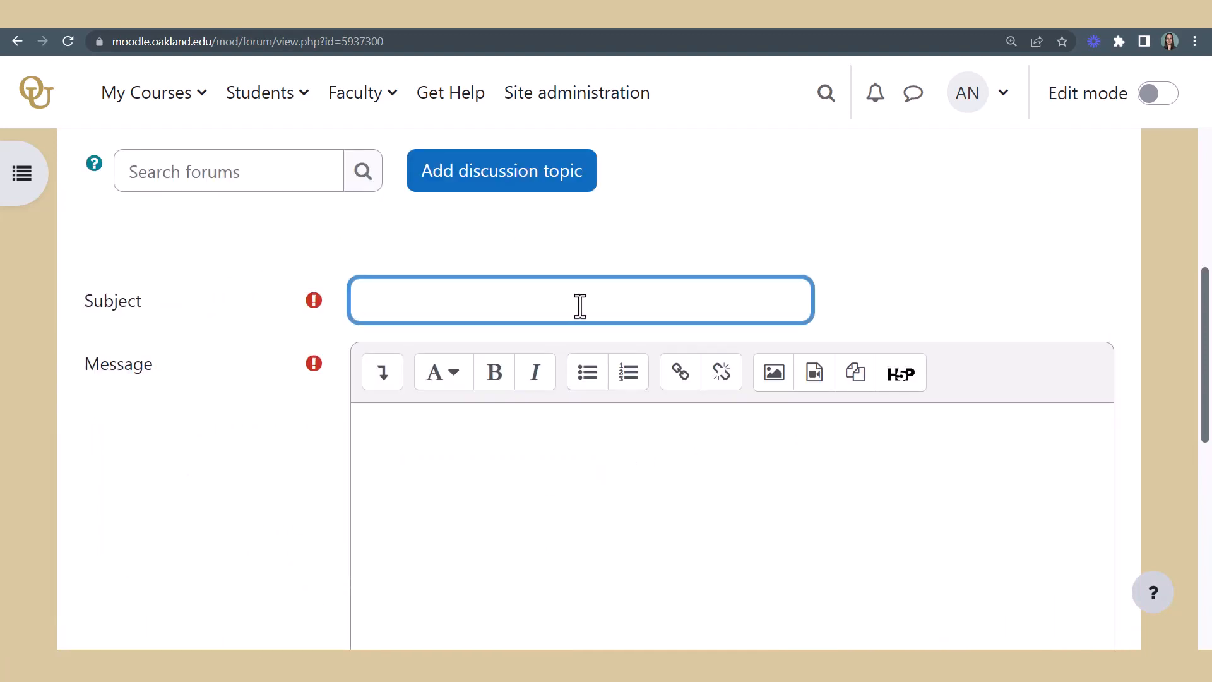
{"action": "type", "text": "Schedule an appointment with me"}
{"action": "left_click", "coordinate": [565, 443]}
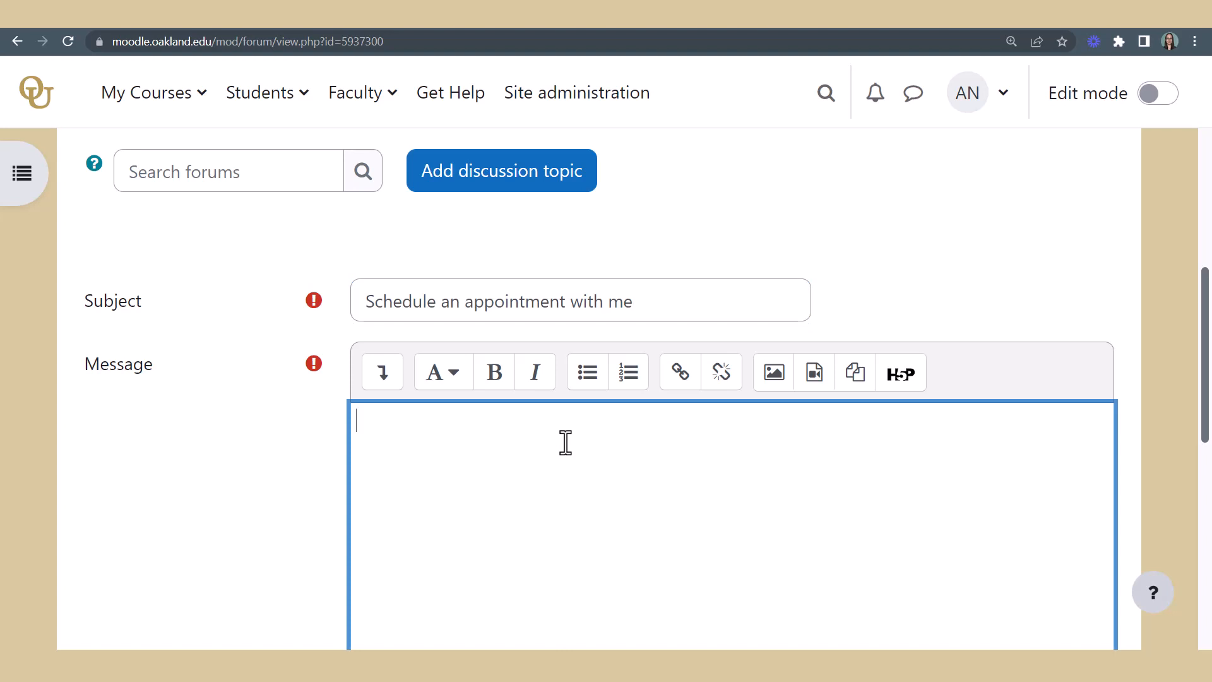
{"action": "type", "text": "https://calendar.app.google/2MD83MqJpSx988Fx5"}
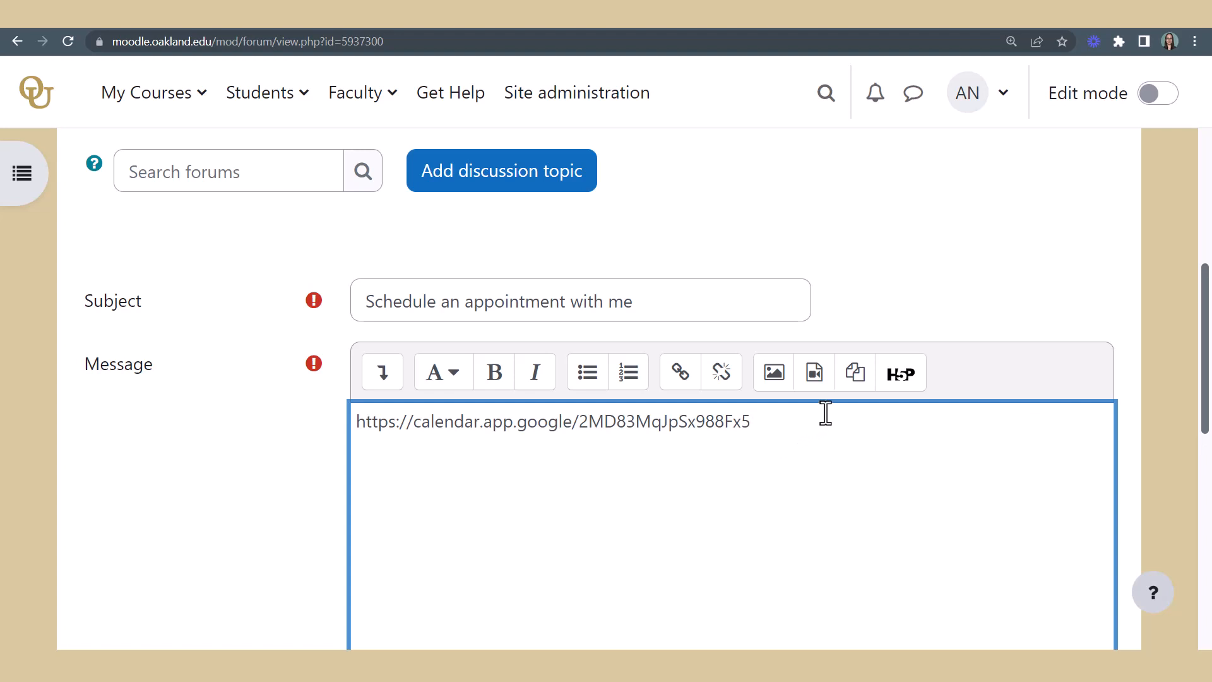
Turn the URL in the message into a link displayed as "Schedule an appointment here" that opens in a new window
{"action": "left_click_drag", "start_coordinate": [801, 427], "coordinate": [335, 441]}
{"action": "key", "text": "ctrl+c"}
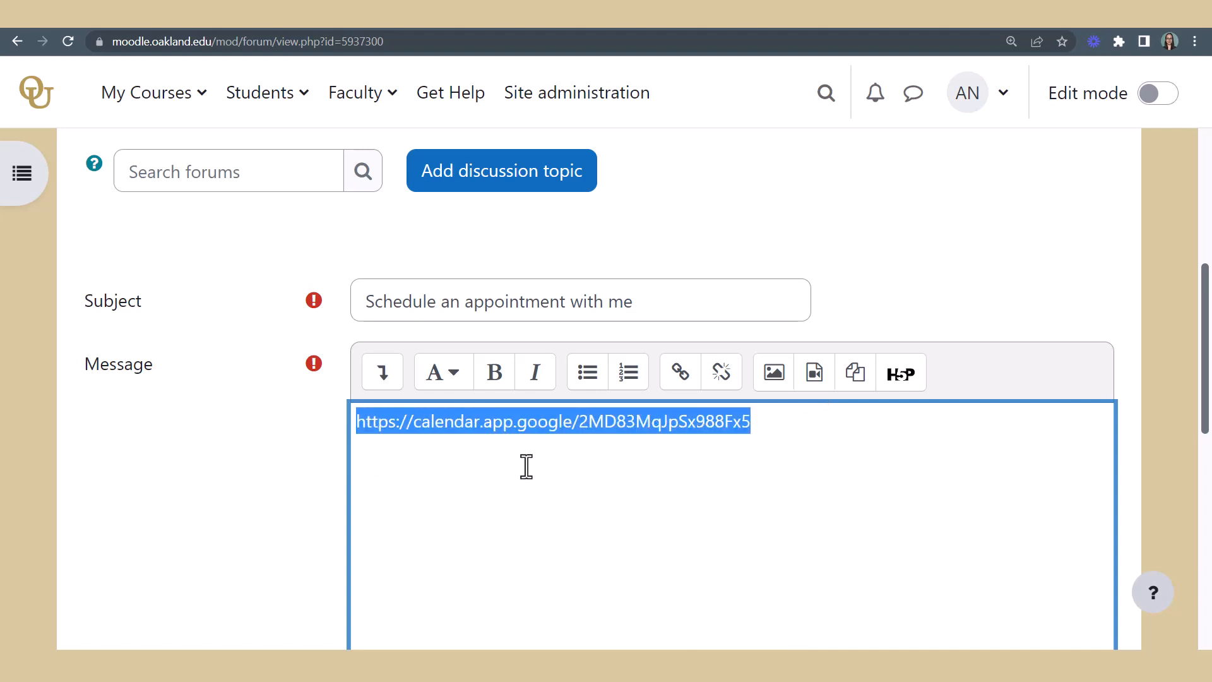
{"action": "left_click", "coordinate": [666, 378]}
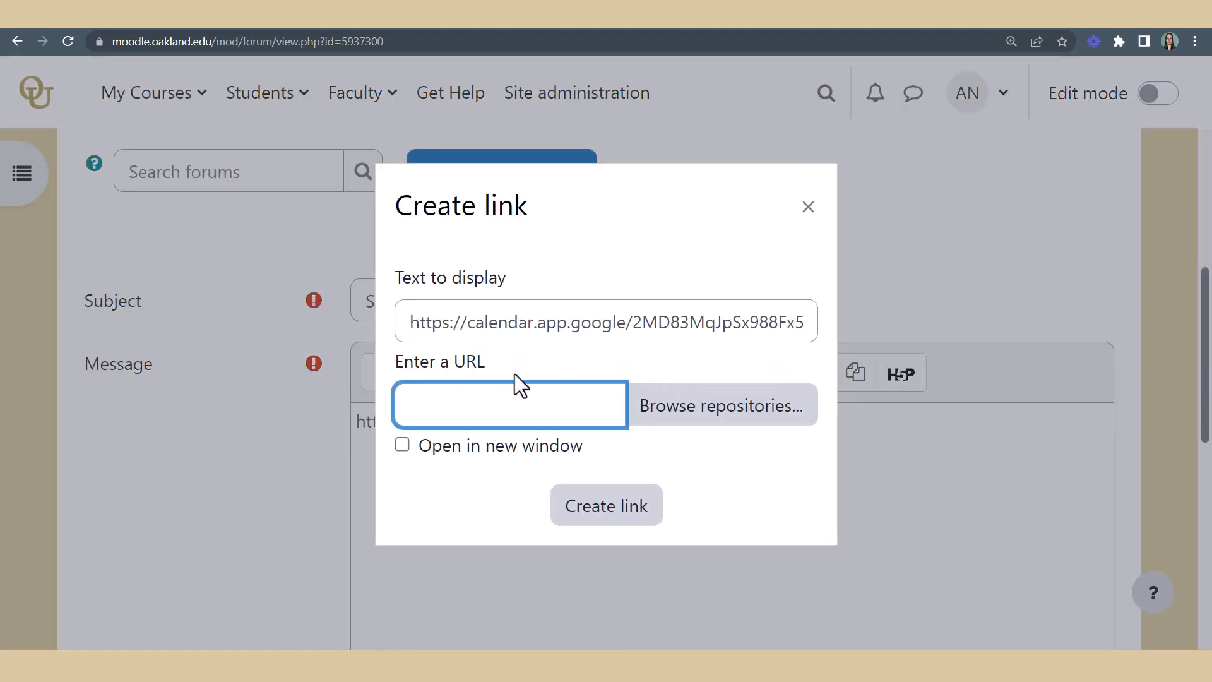
{"action": "right_click", "coordinate": [500, 401]}
{"action": "left_click", "coordinate": [563, 517]}
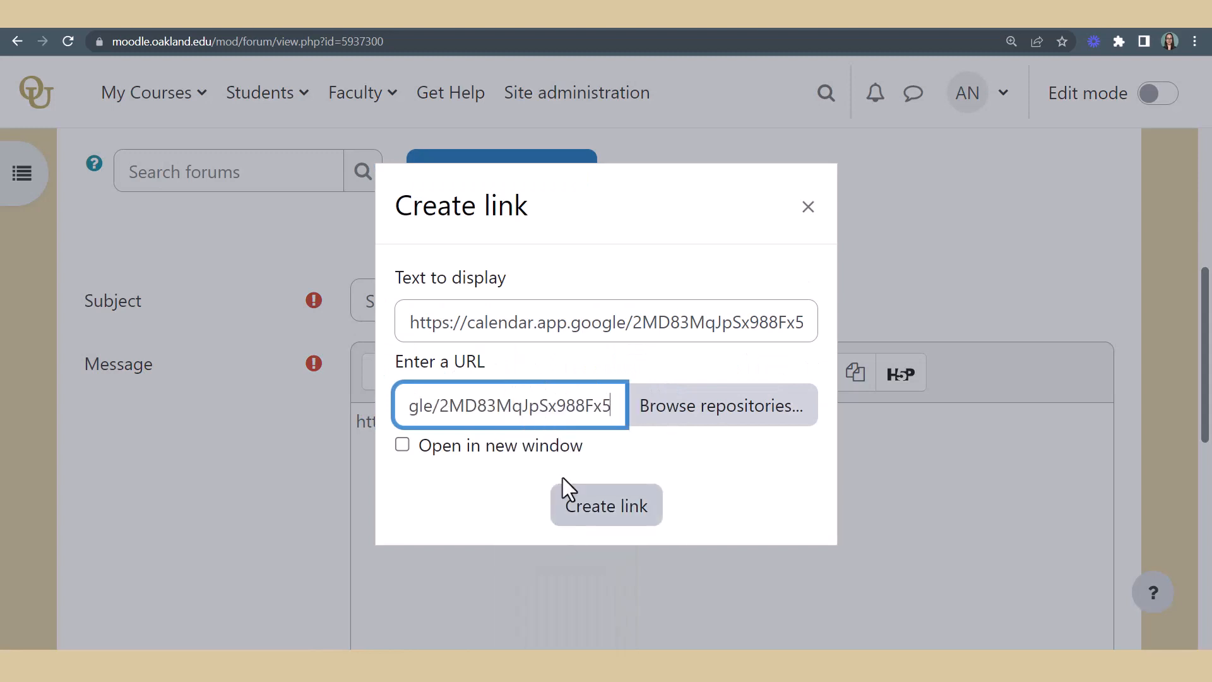
{"action": "left_click", "coordinate": [543, 325]}
{"action": "key", "text": "ctrl+a"}
{"action": "type", "text": "Schedule an appointment here"}
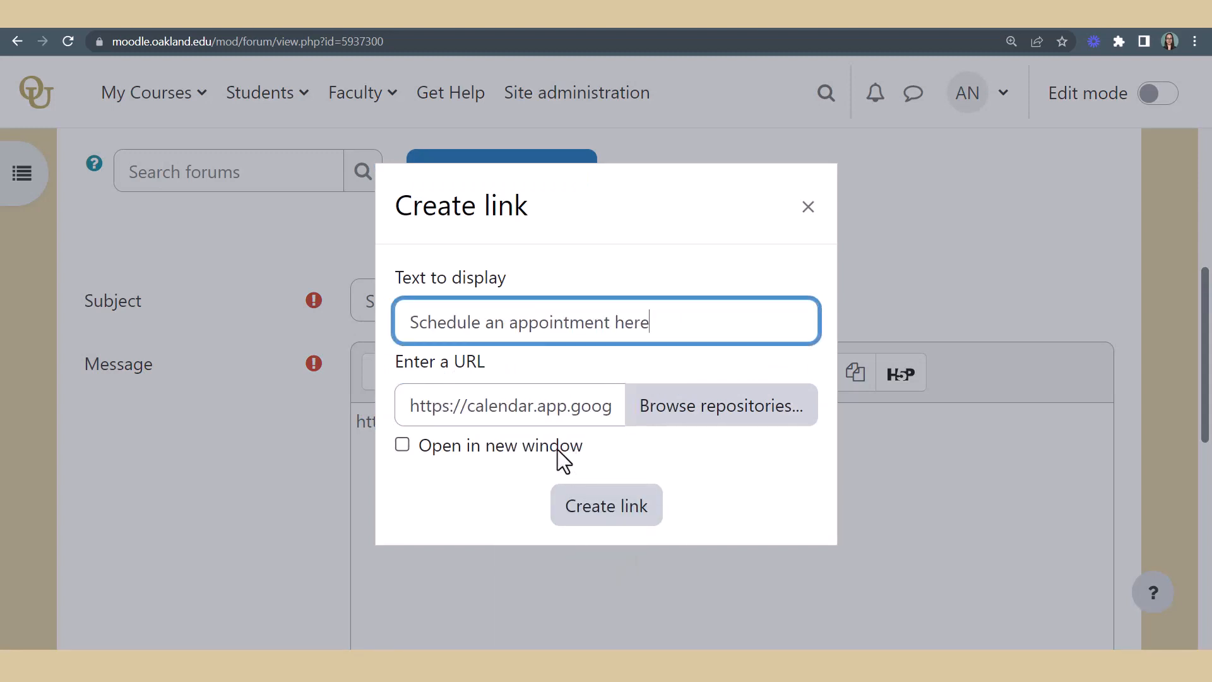
{"action": "left_click", "coordinate": [556, 449]}
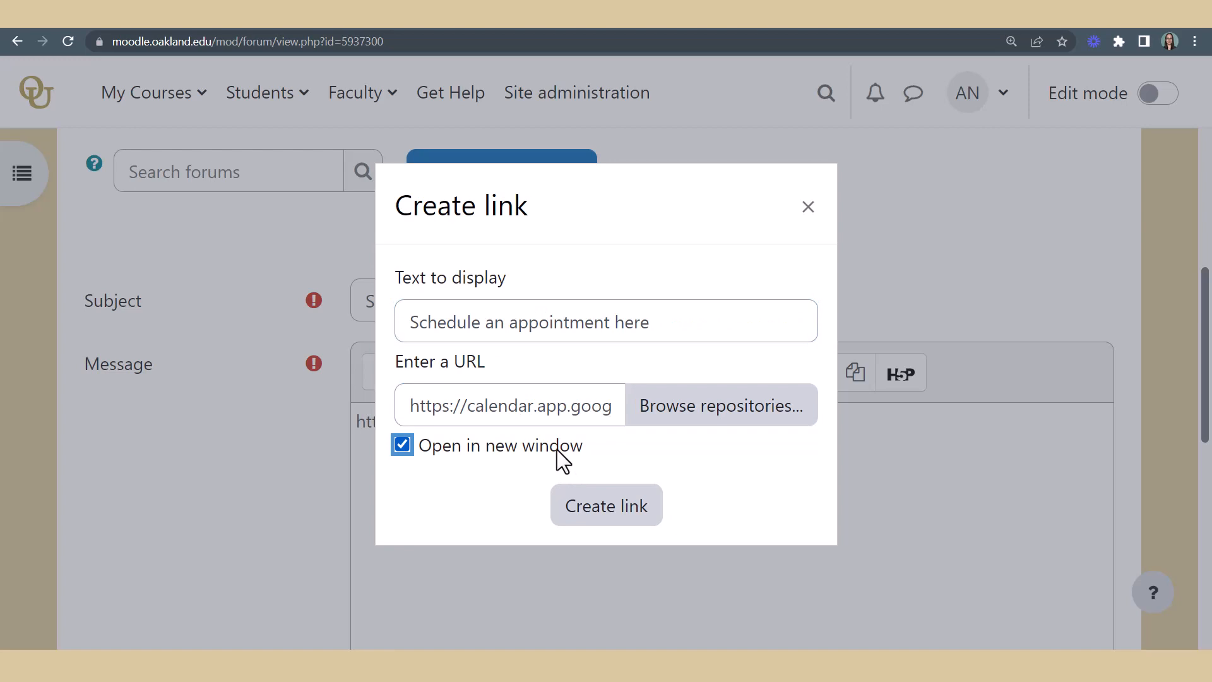
{"action": "left_click", "coordinate": [645, 519]}
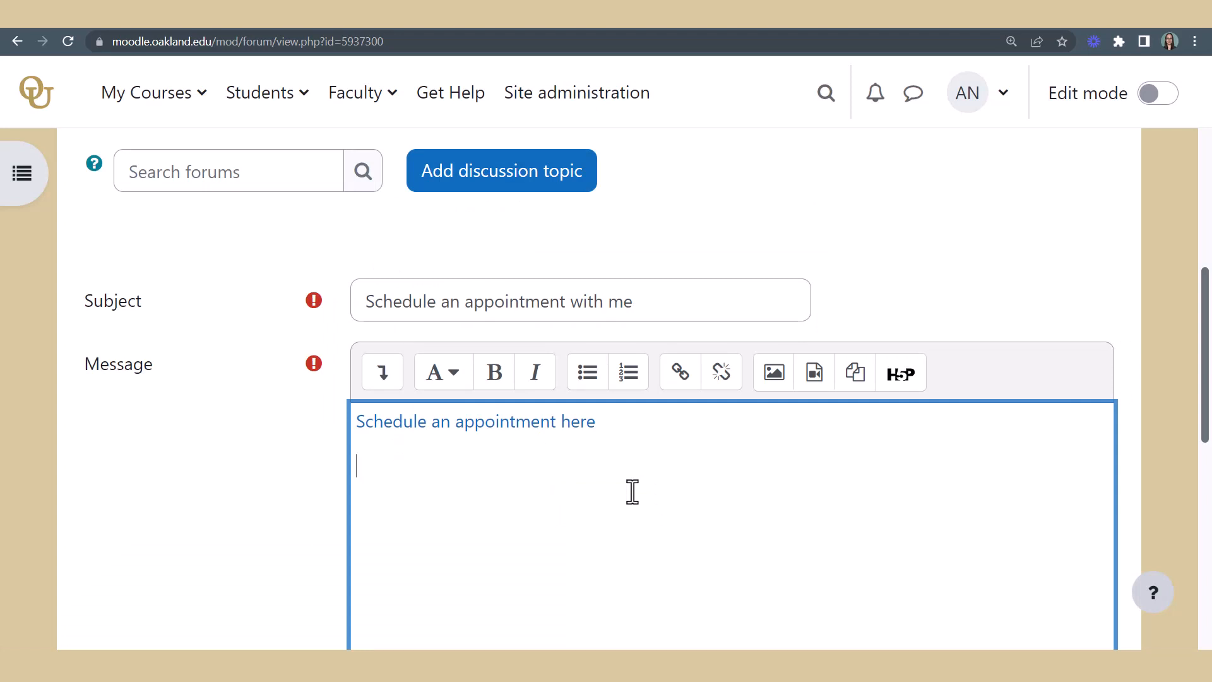
Add "Use this link to schedule an optional appointment with me during office hours, Tuesdays 3-5pm. Meetings will be conducted via Zoom." and post the announcement
{"action": "type", "text": "Use this link to schedule an optional appointment with me during office hours, Tuesdays 3-5pm. Meetings will be conducted via Zoom."}
{"action": "left_click_drag", "start_coordinate": [1211, 402], "coordinate": [1210, 480]}
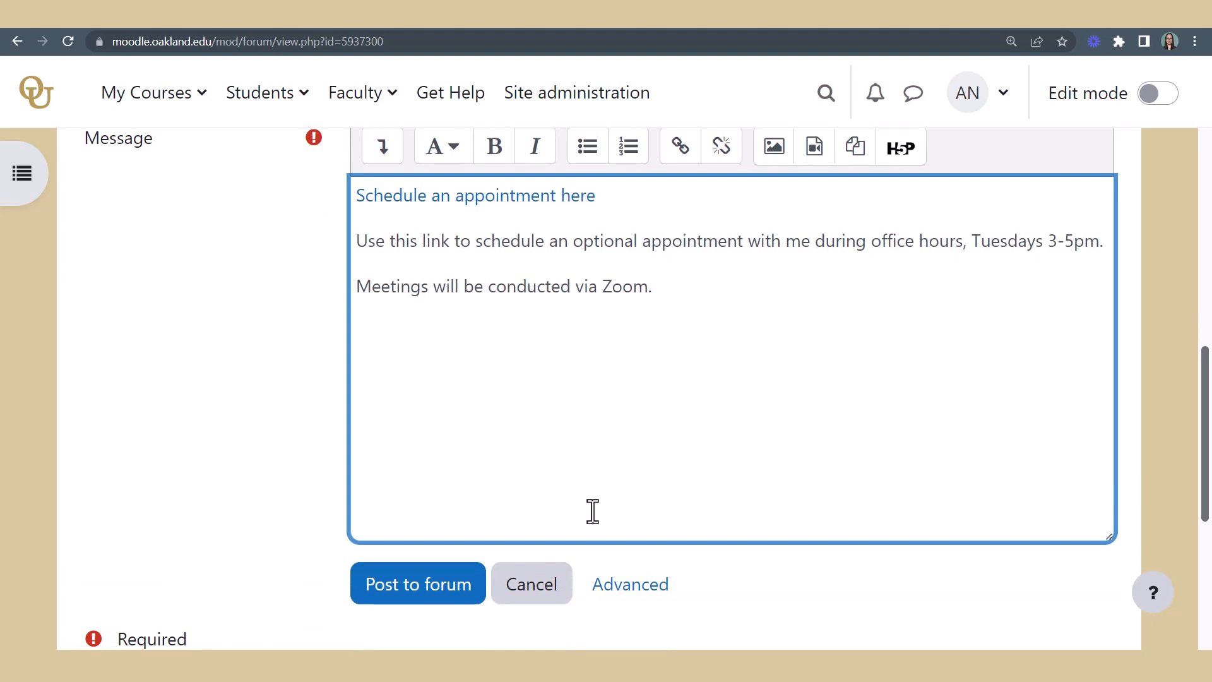
{"action": "left_click", "coordinate": [427, 576]}
Open the posted "Schedule an appointment with me" announcement and review its message and link
{"action": "left_click", "coordinate": [298, 512]}
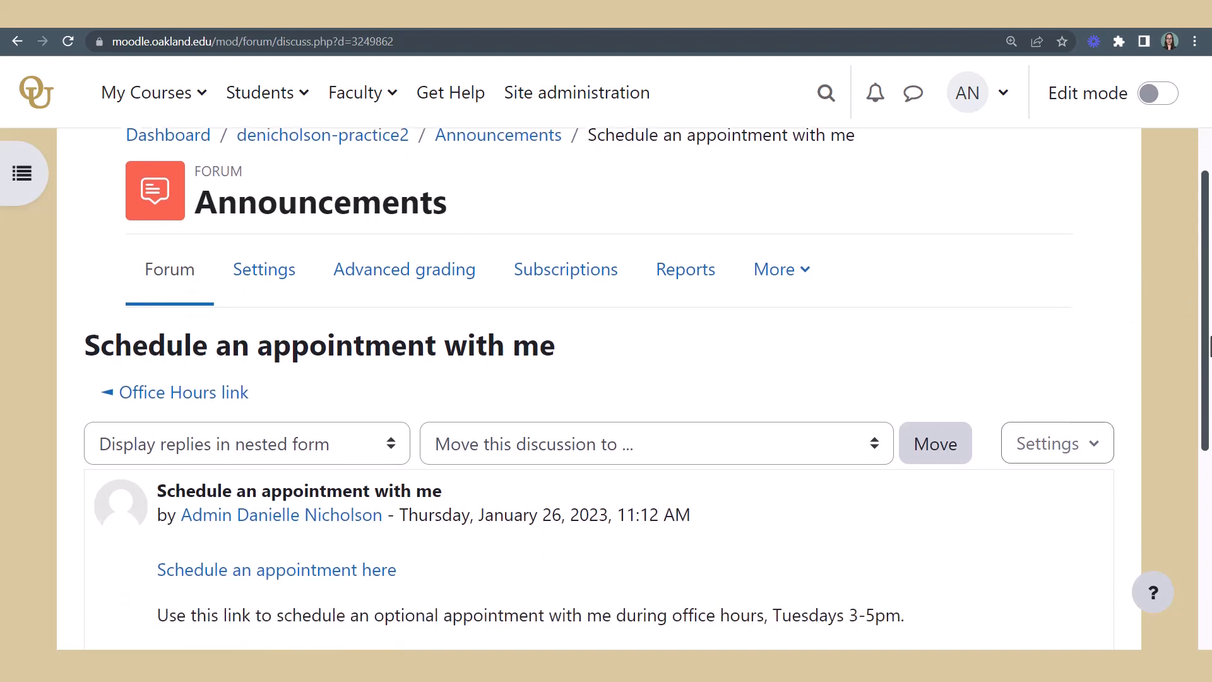
{"action": "scroll", "coordinate": [1210, 386], "scroll_direction": "down", "scroll_amount": 3}
{"action": "left_click_drag", "start_coordinate": [1210, 387], "coordinate": [1210, 417]}
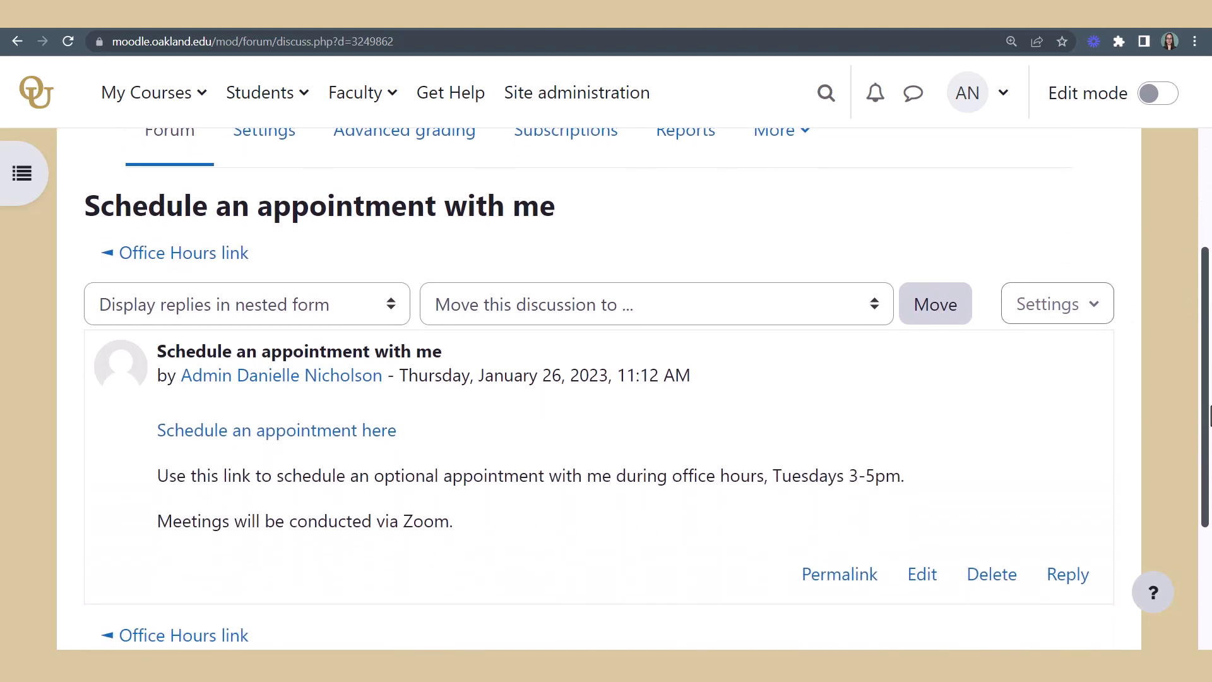